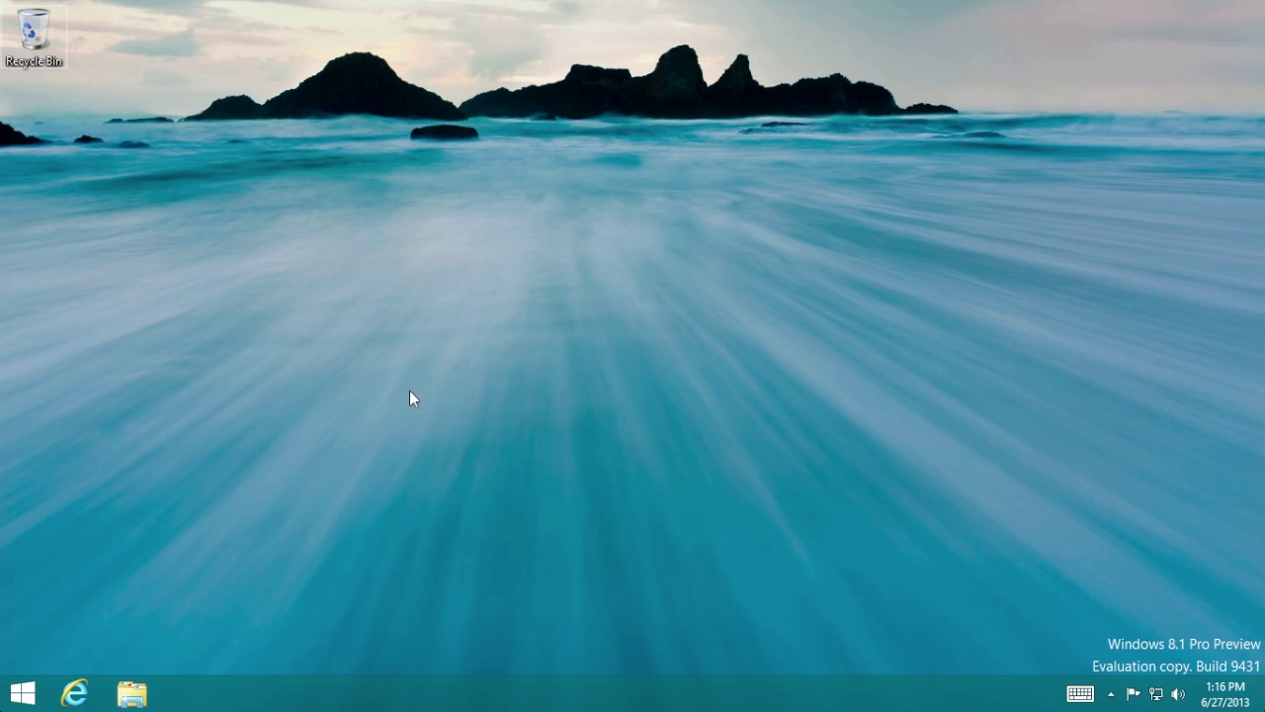
- Run winver to show About Windows (Version 6.3, Build 9431), centre it, then close it
key("super+r")
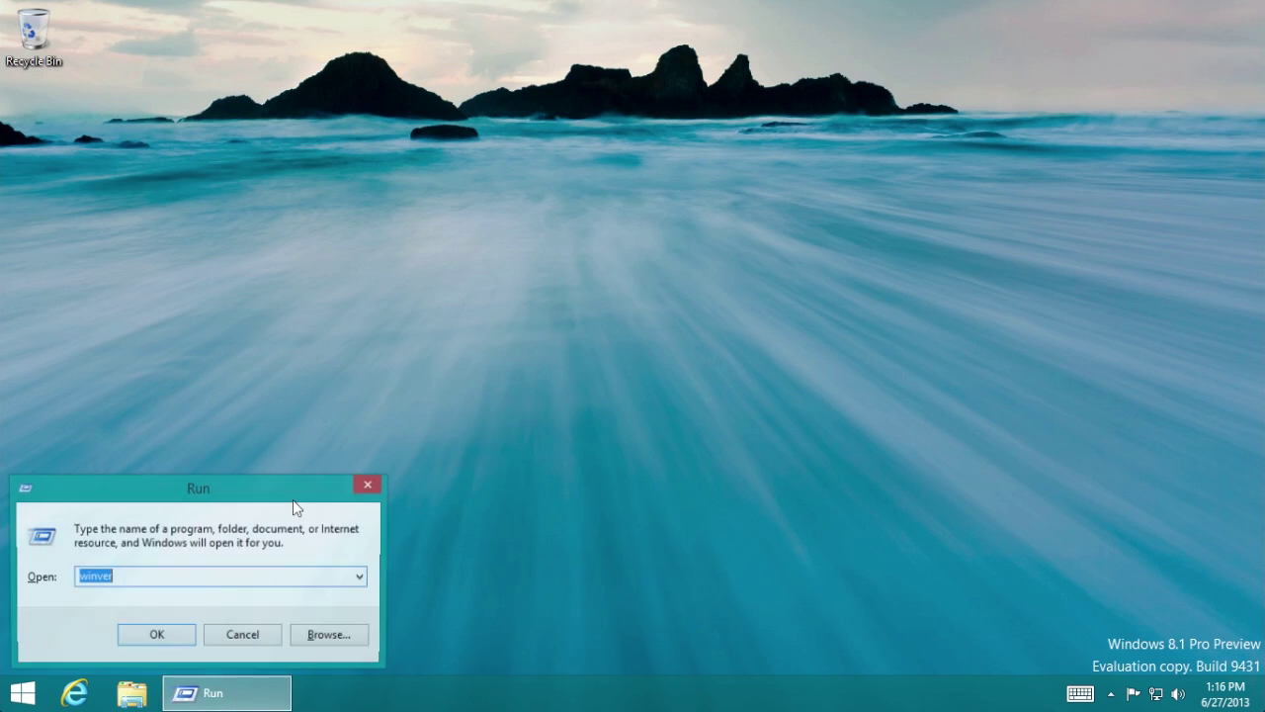
key("Return")
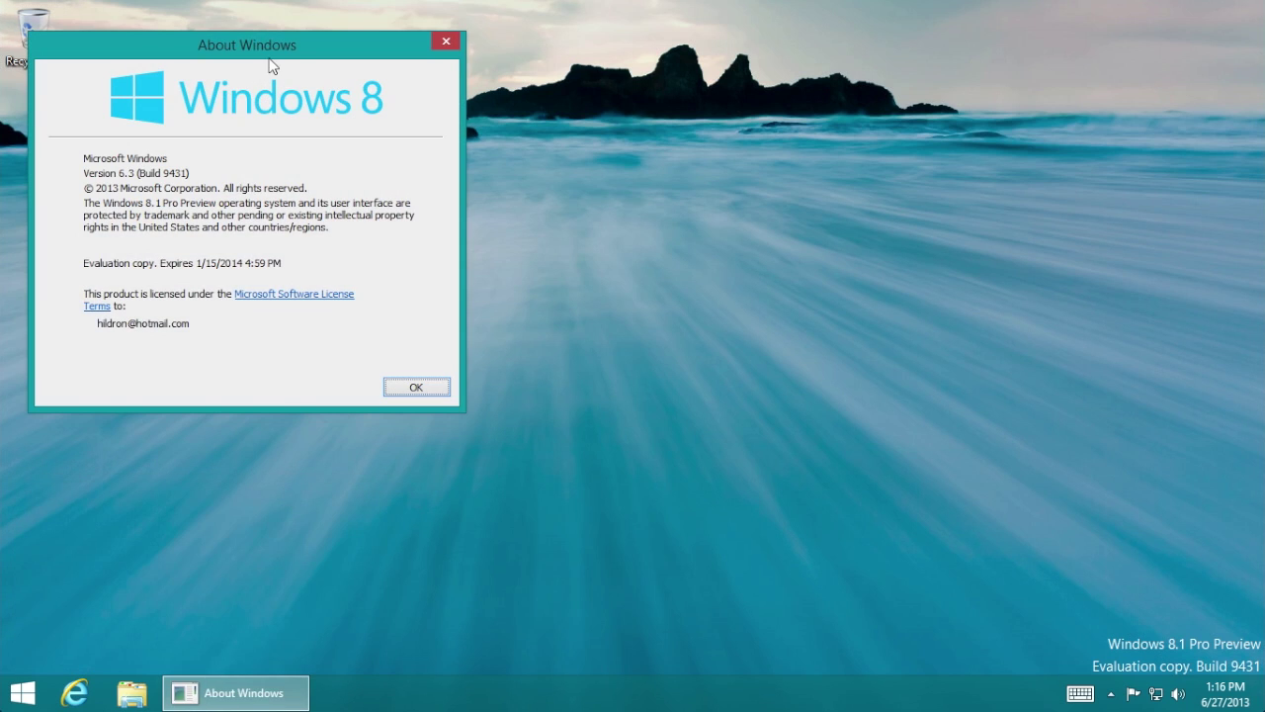
left_click_drag(275, 55, 778, 190)
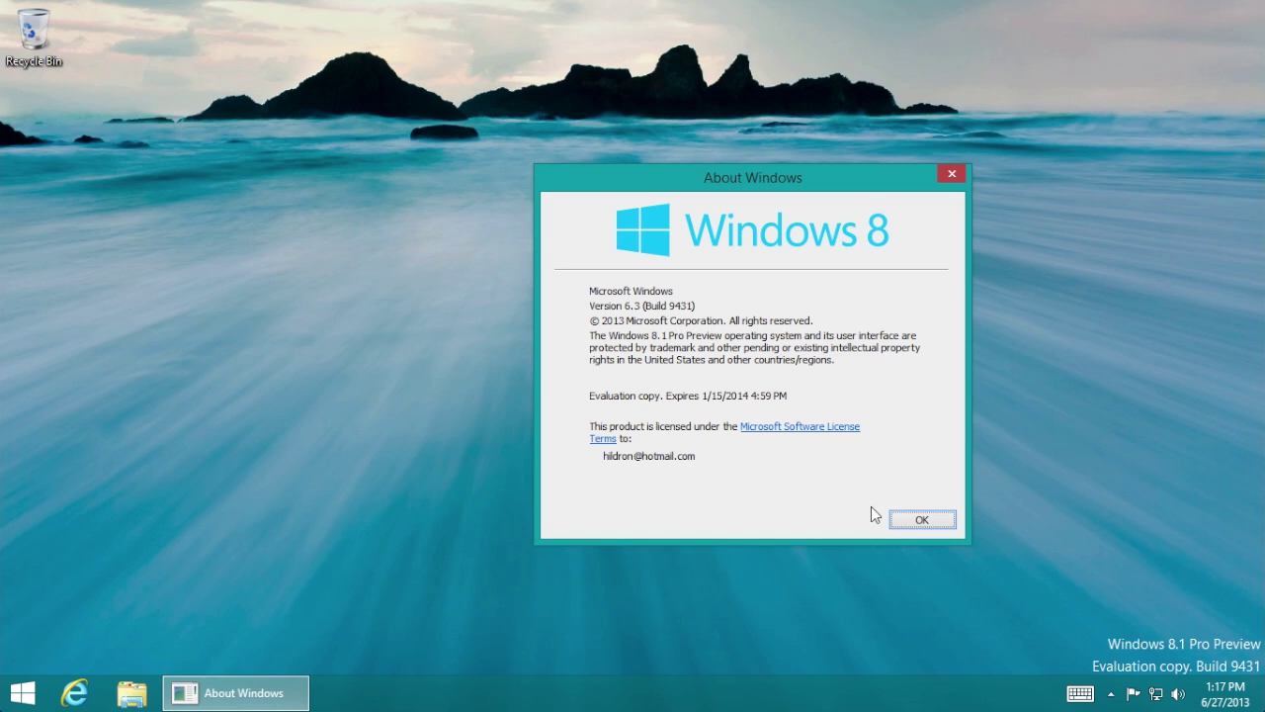
left_click(912, 519)
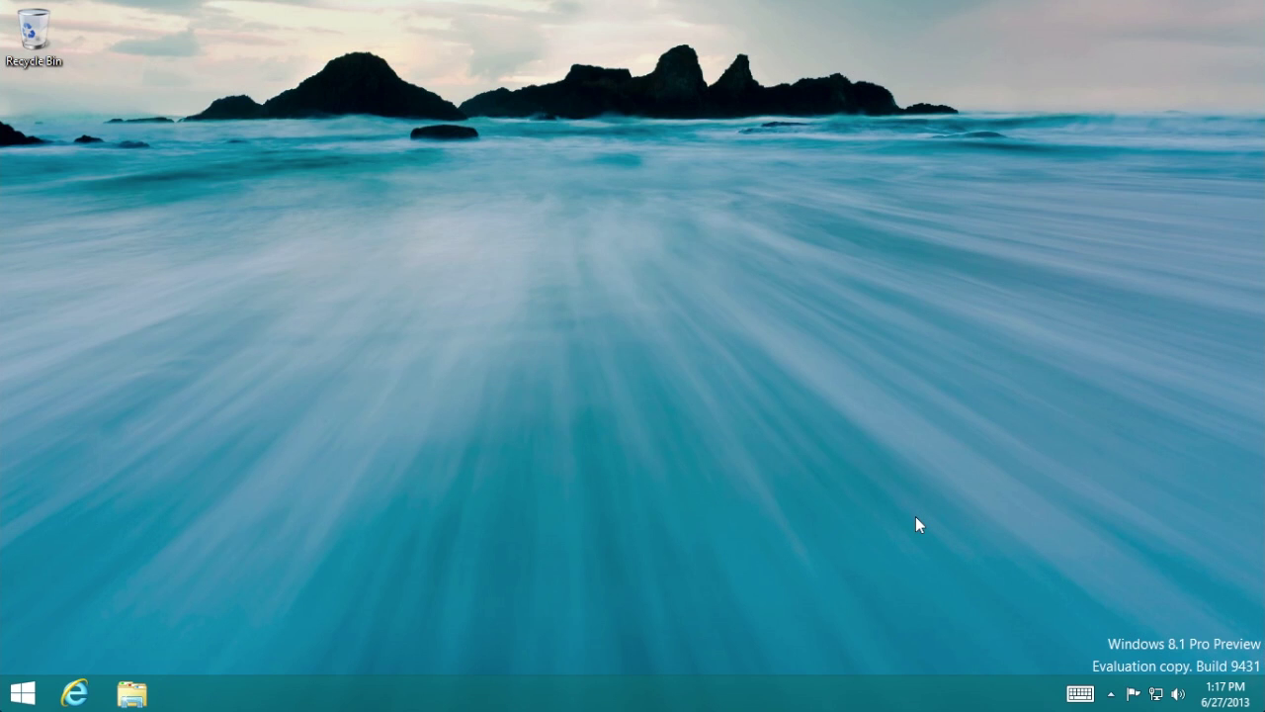
left_click_drag(915, 524, 541, 233)
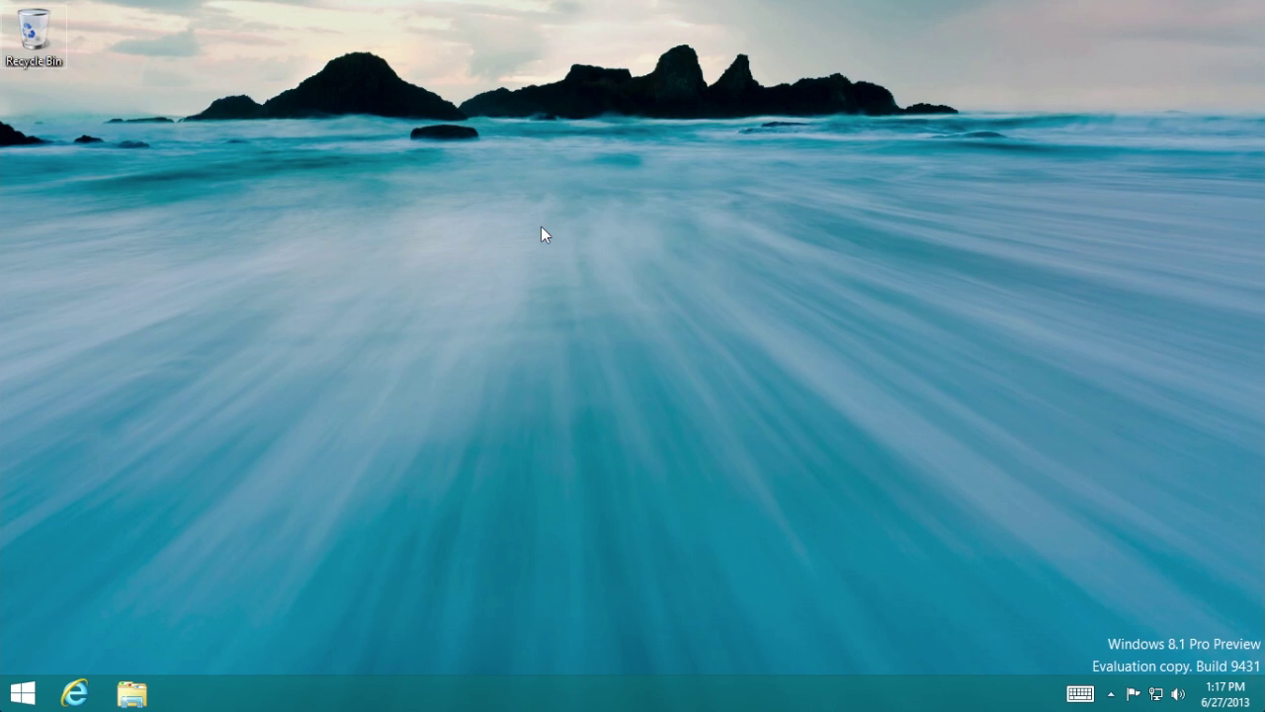
right_click(22, 695)
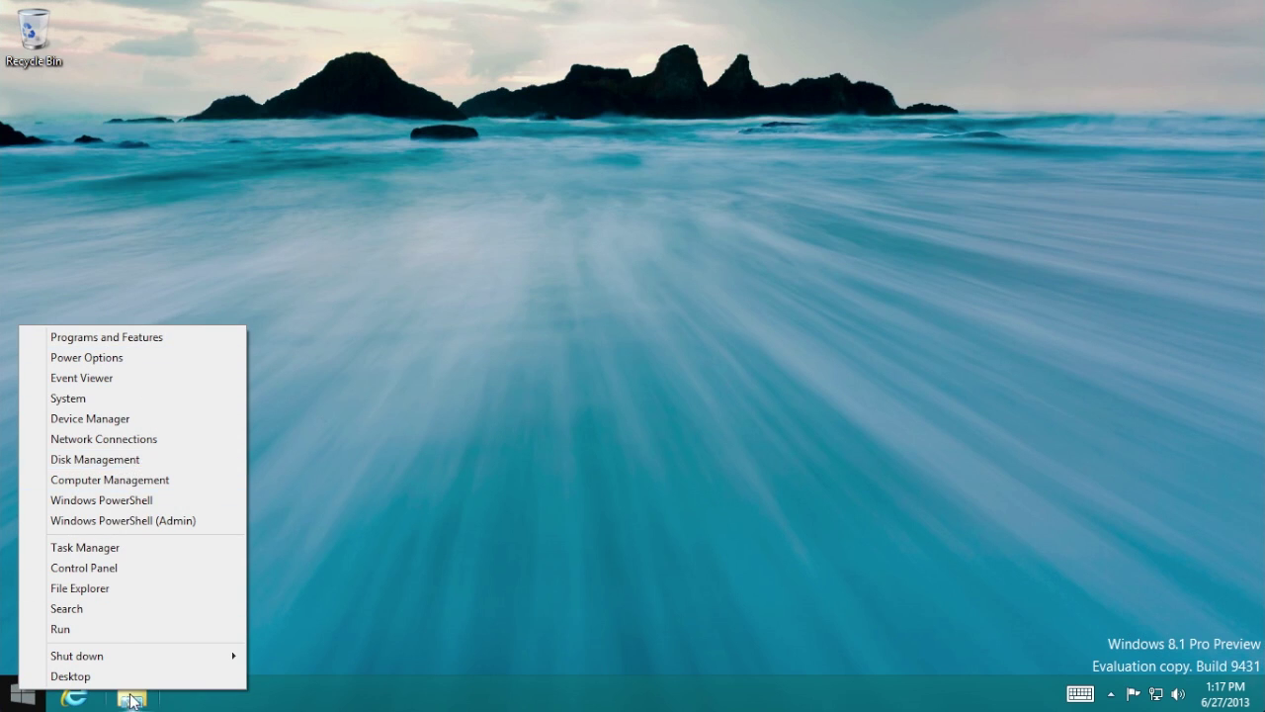
mouse_move(146, 656)
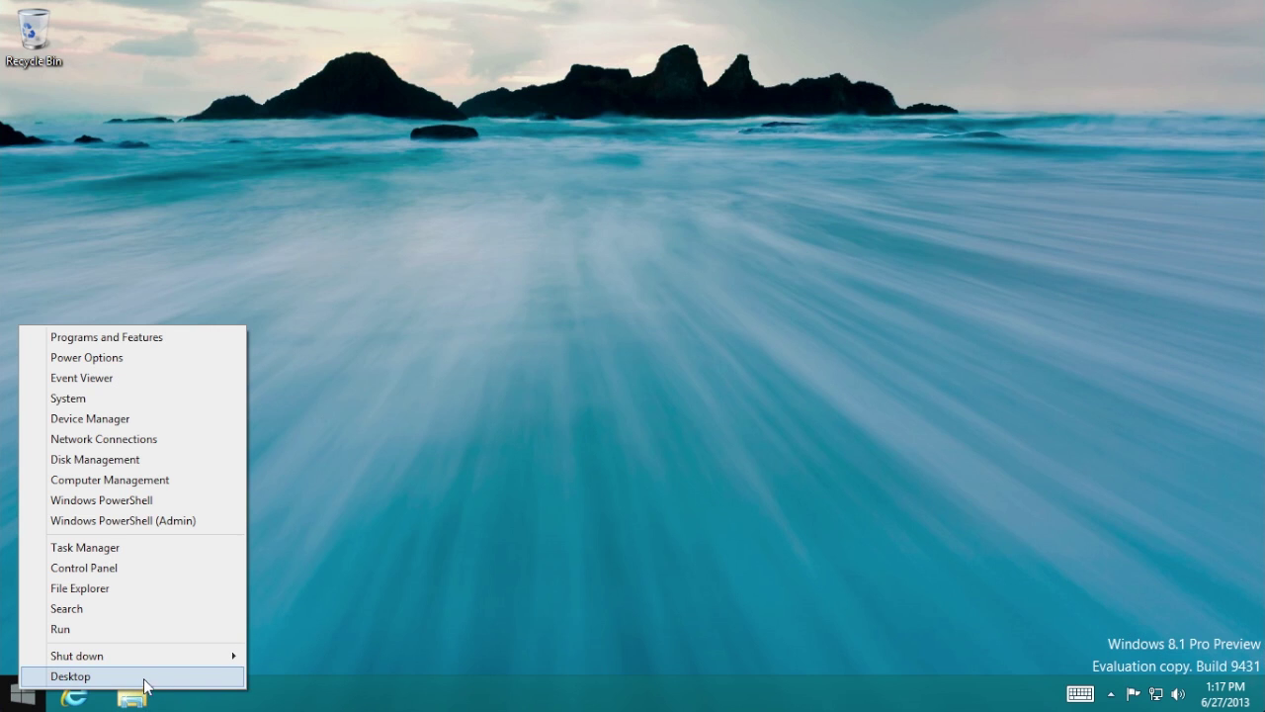
left_click(119, 551)
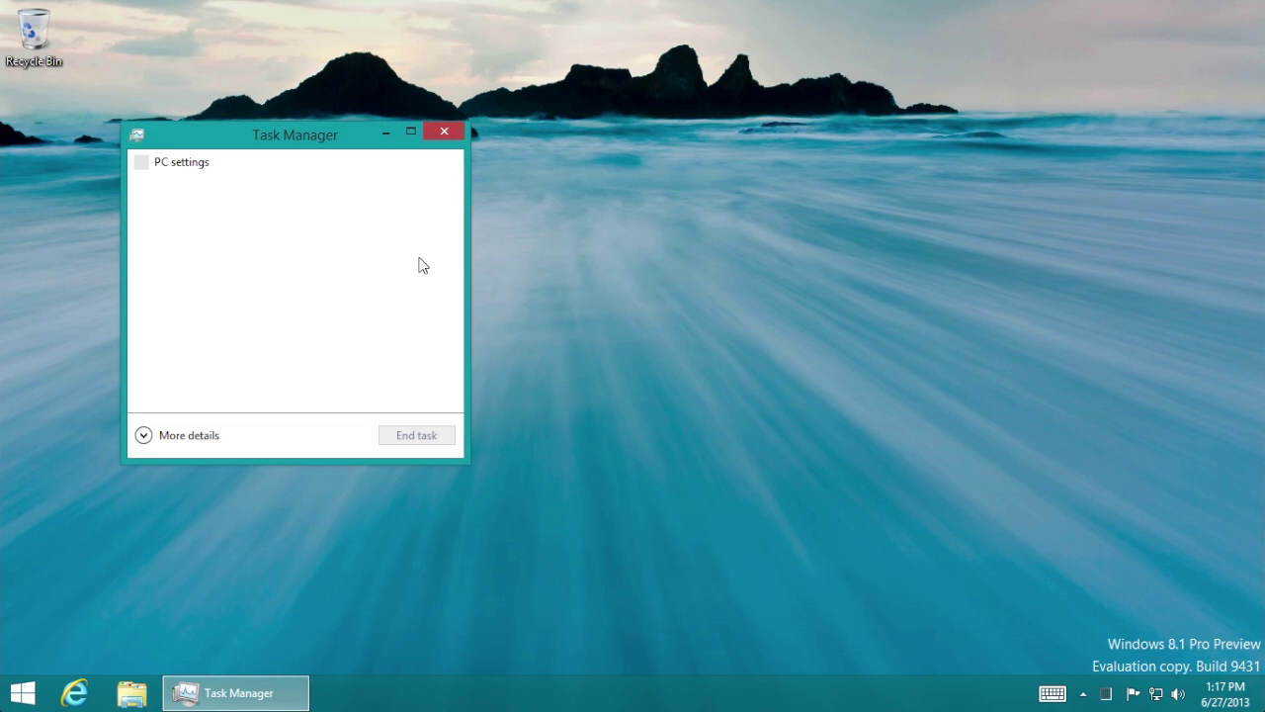
left_click(446, 130)
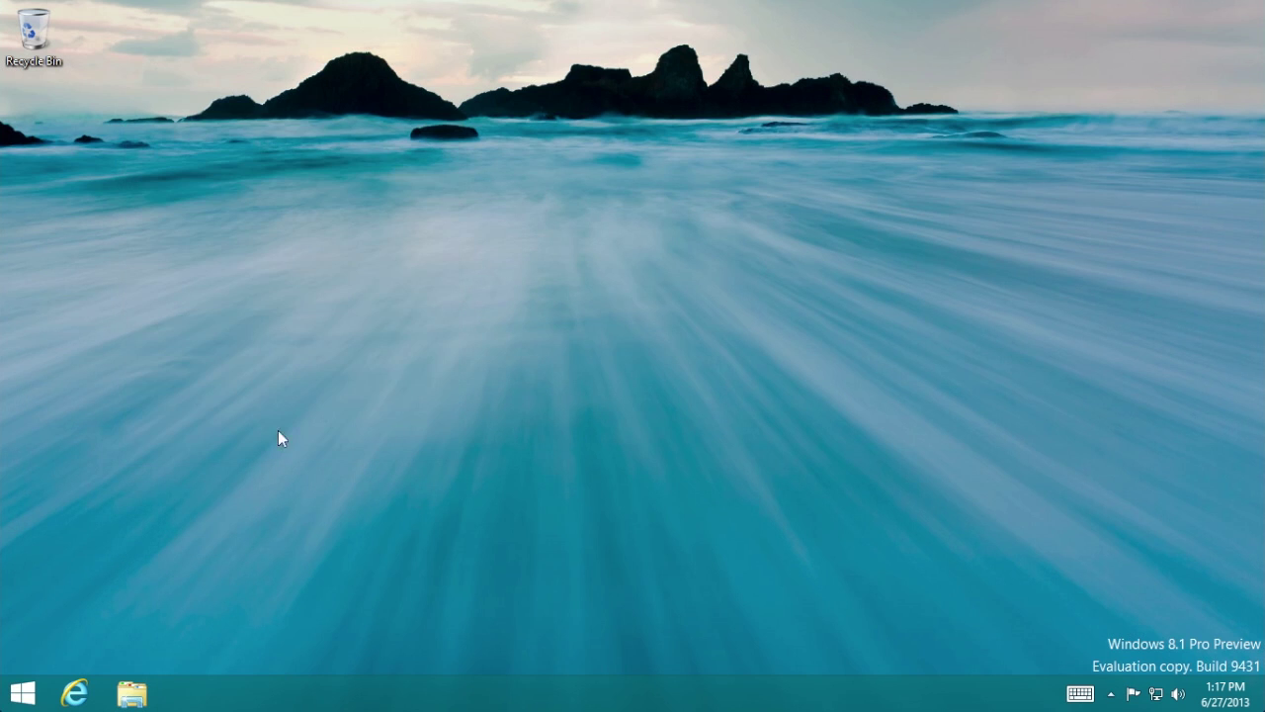
right_click(21, 692)
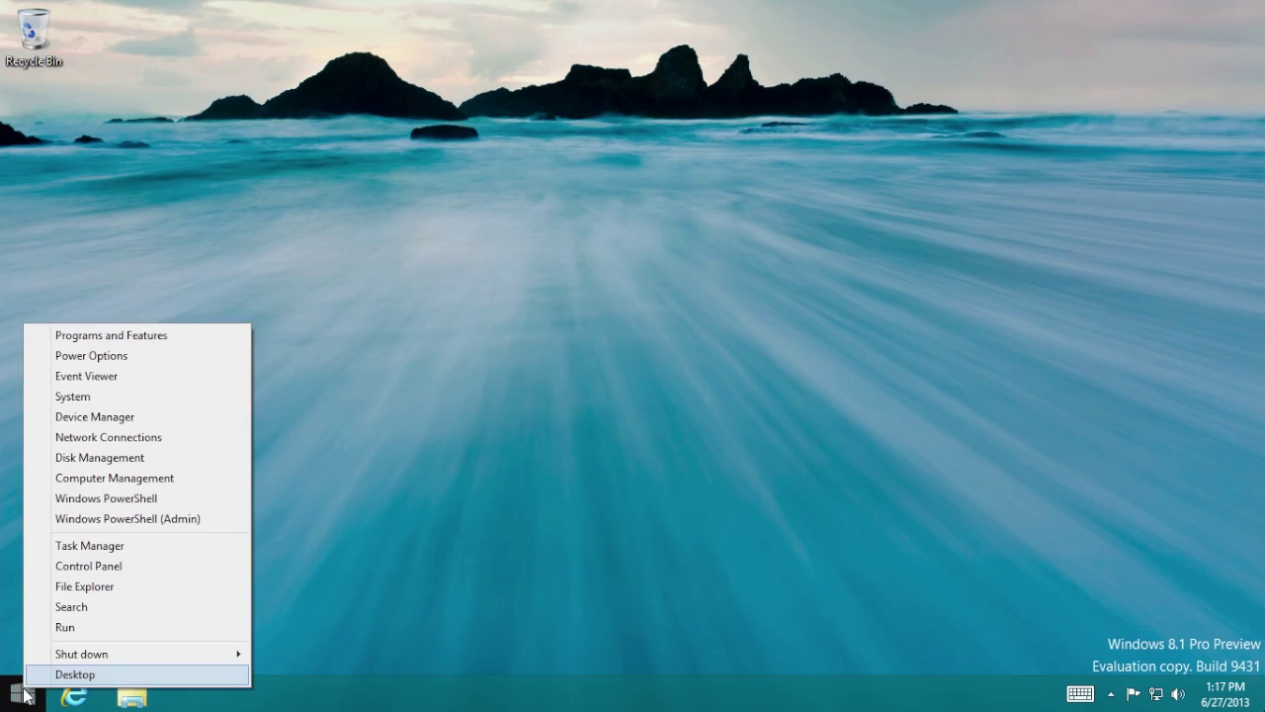
left_click(727, 250)
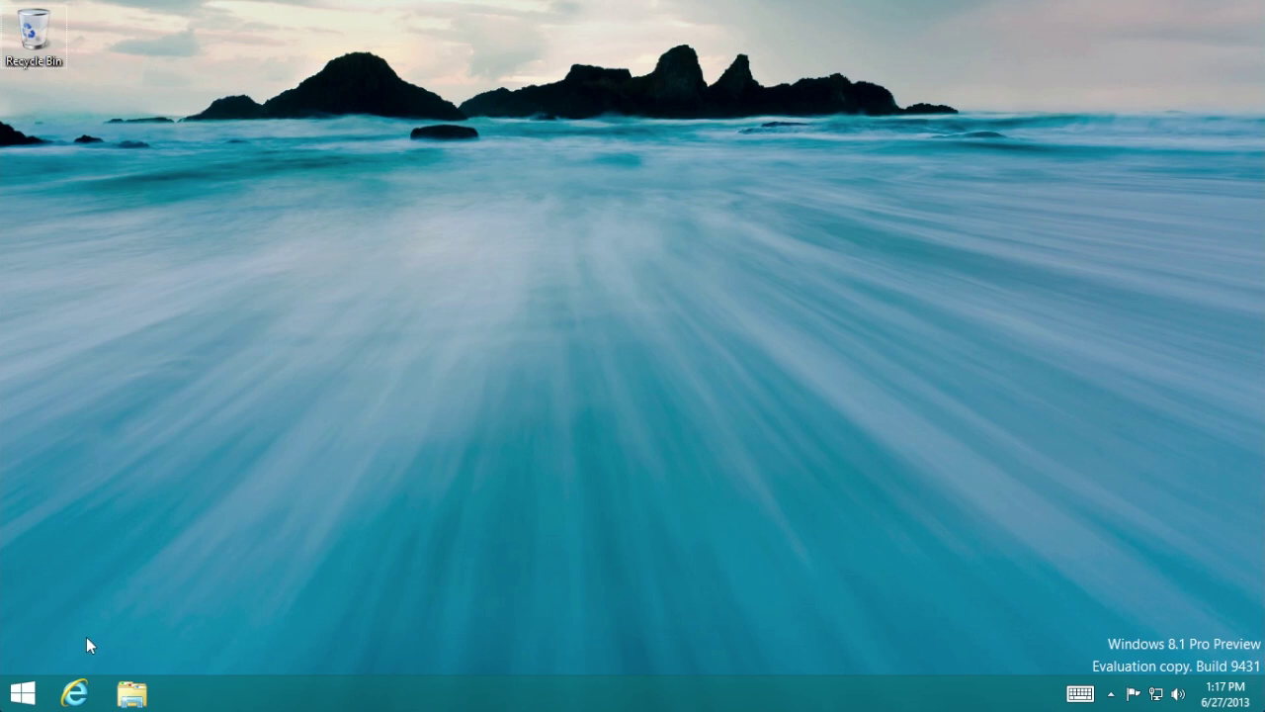
left_click(28, 691)
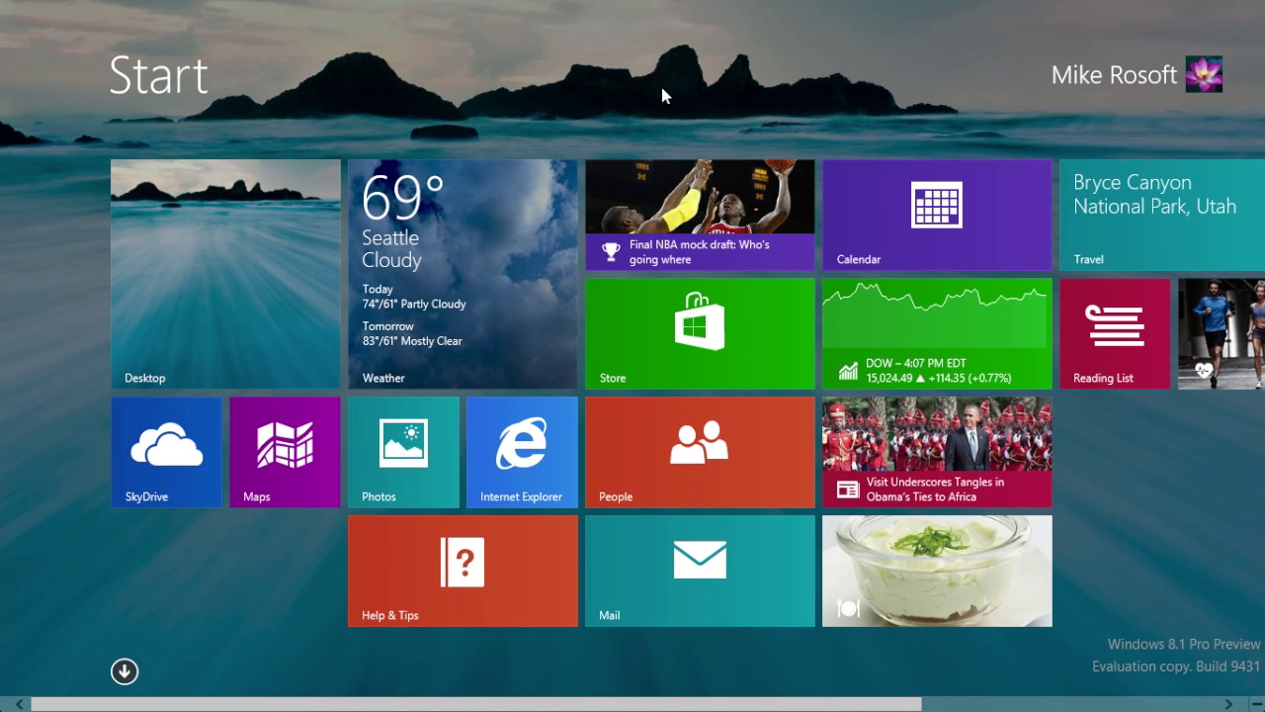
left_click(254, 268)
right_click(435, 209)
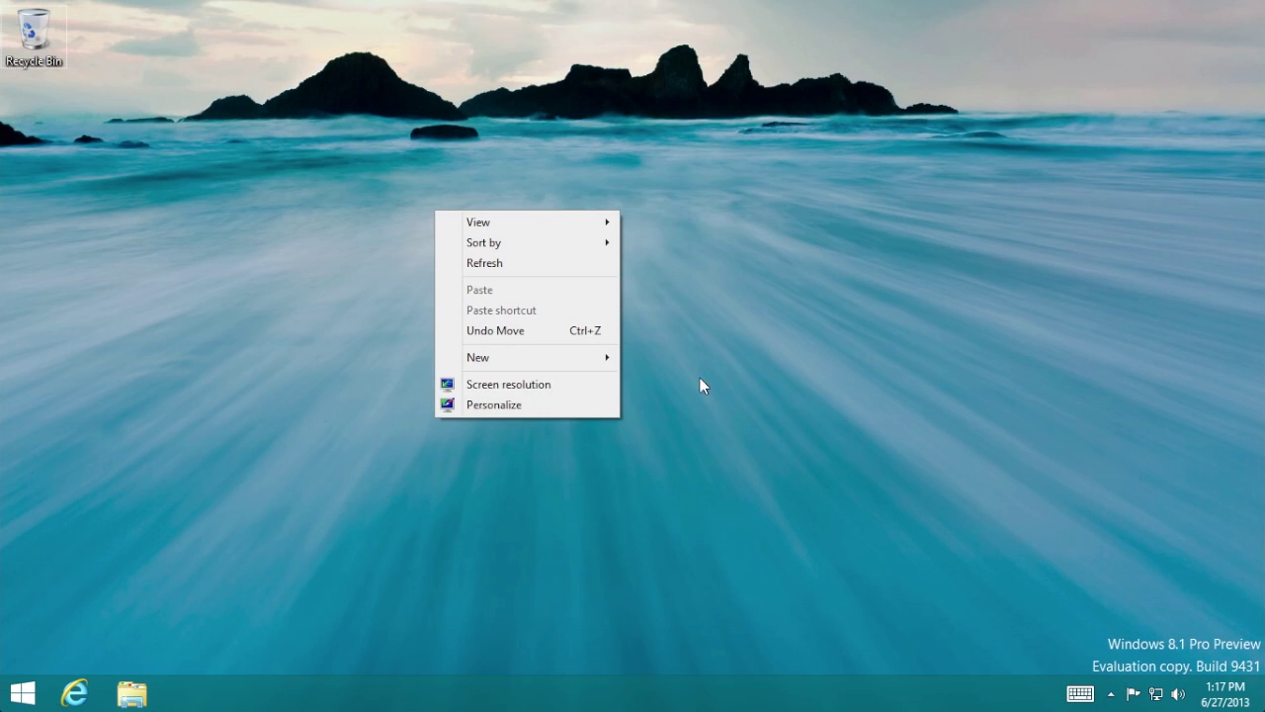
left_click(540, 404)
left_click(486, 575)
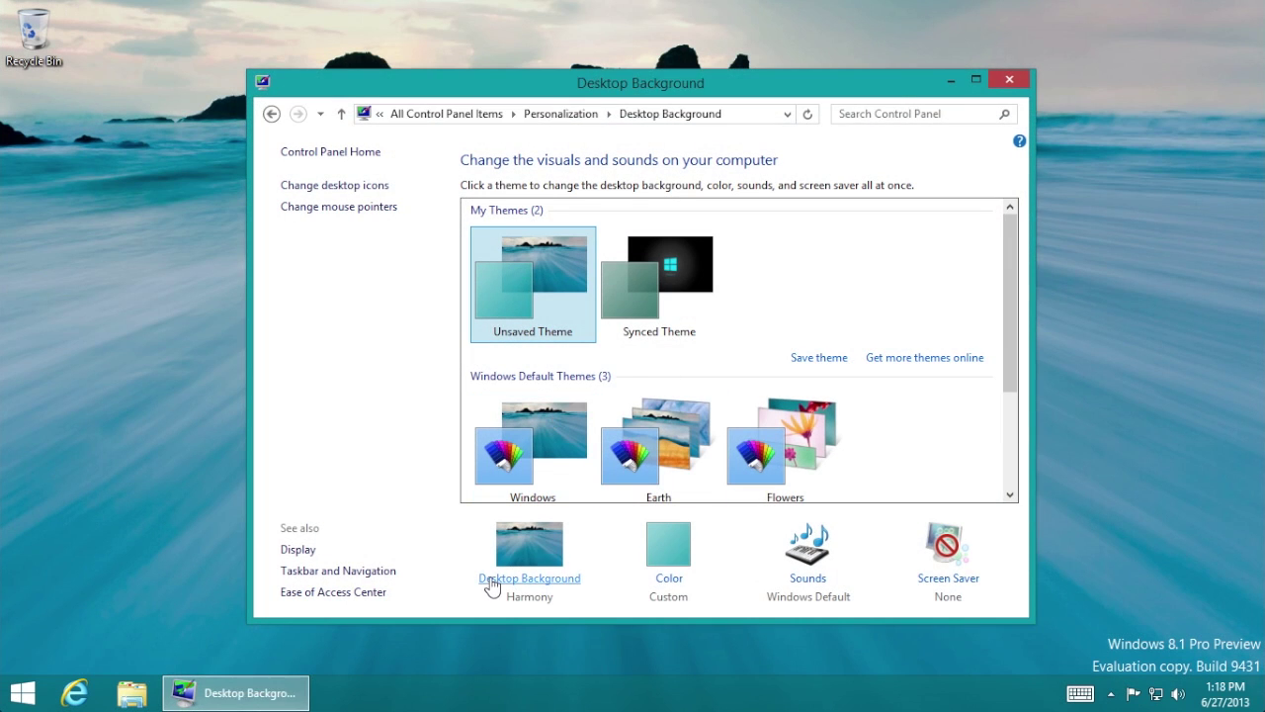
left_click_drag(933, 410, 938, 356)
left_click(711, 370)
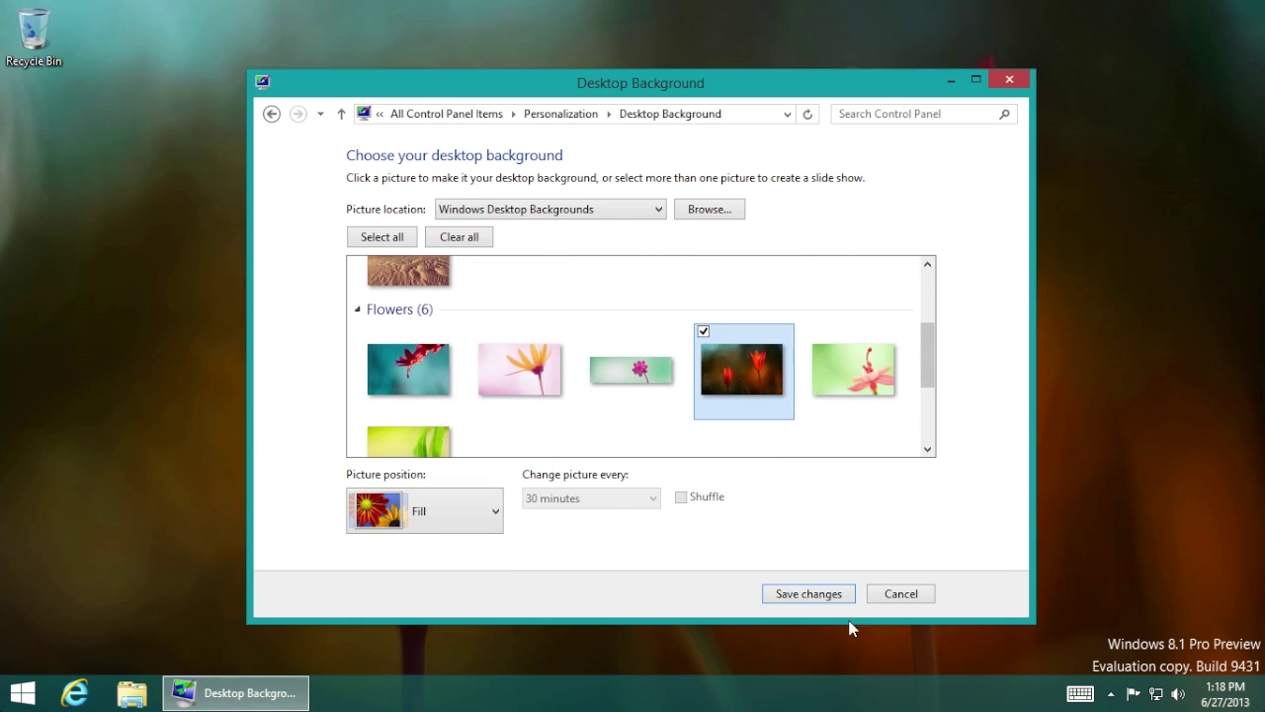
left_click(829, 592)
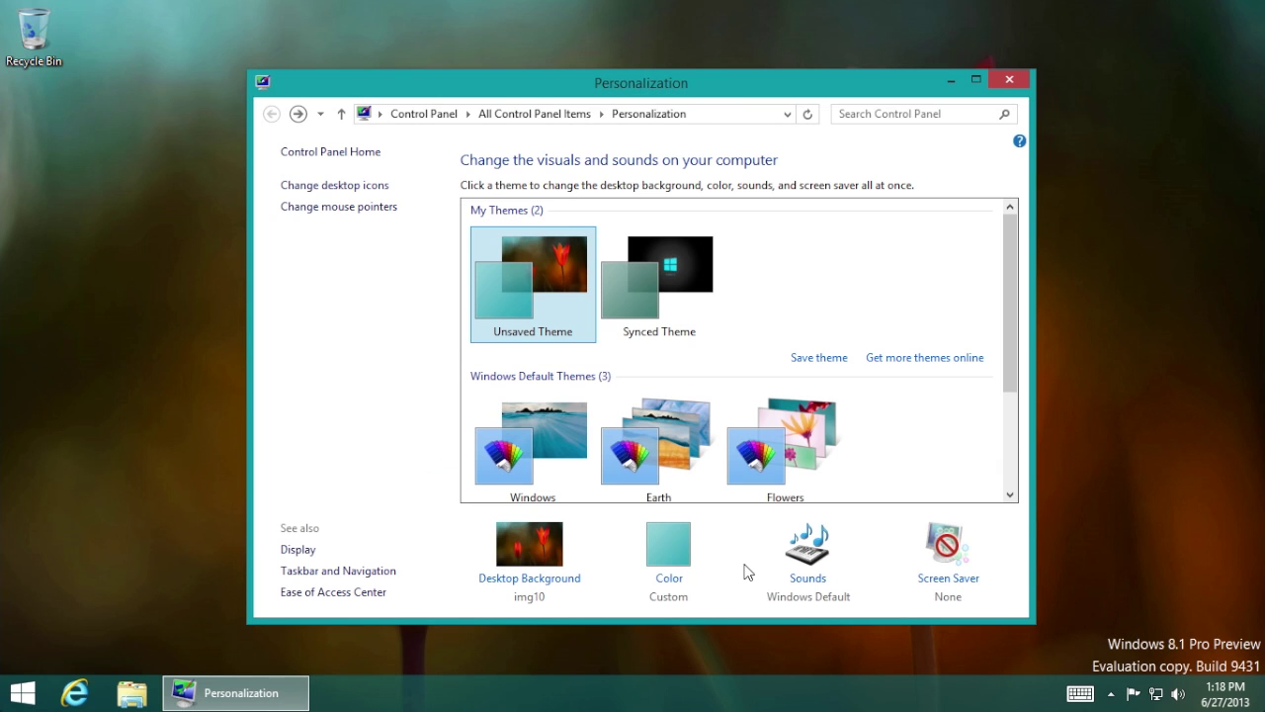
left_click(22, 691)
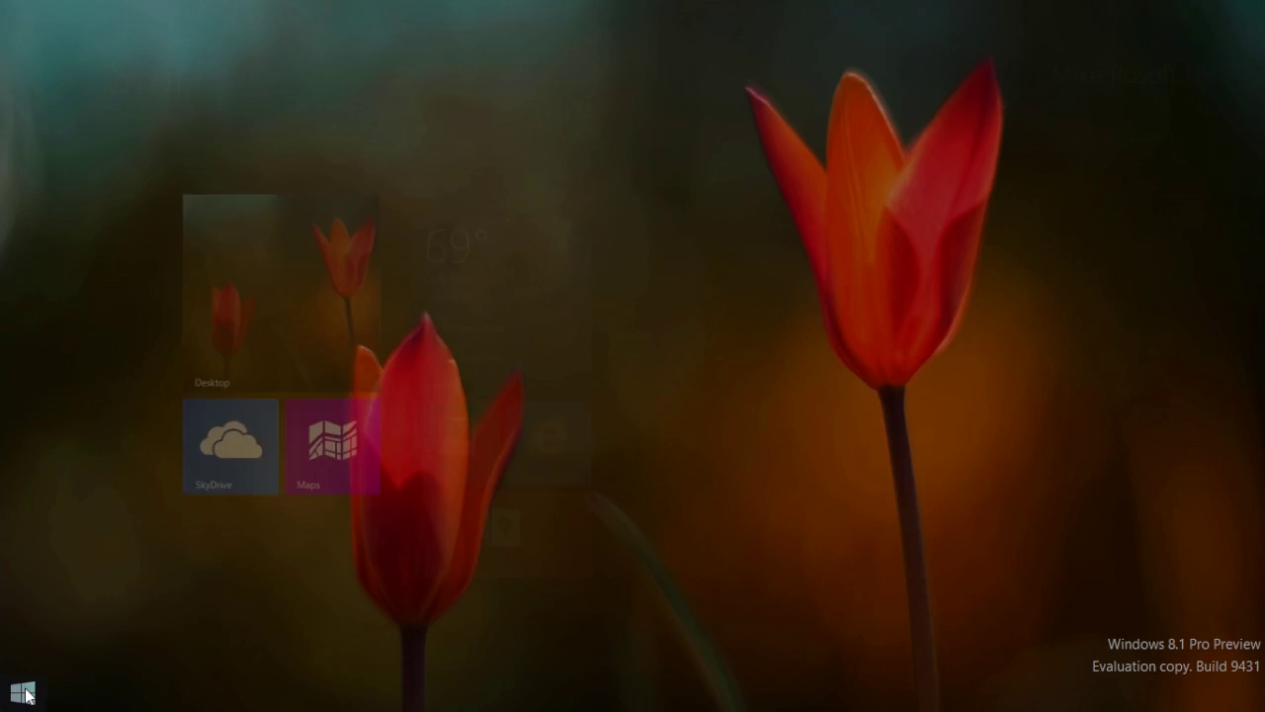
scroll(755, 204, "down", 3)
scroll(755, 203, "up", 3)
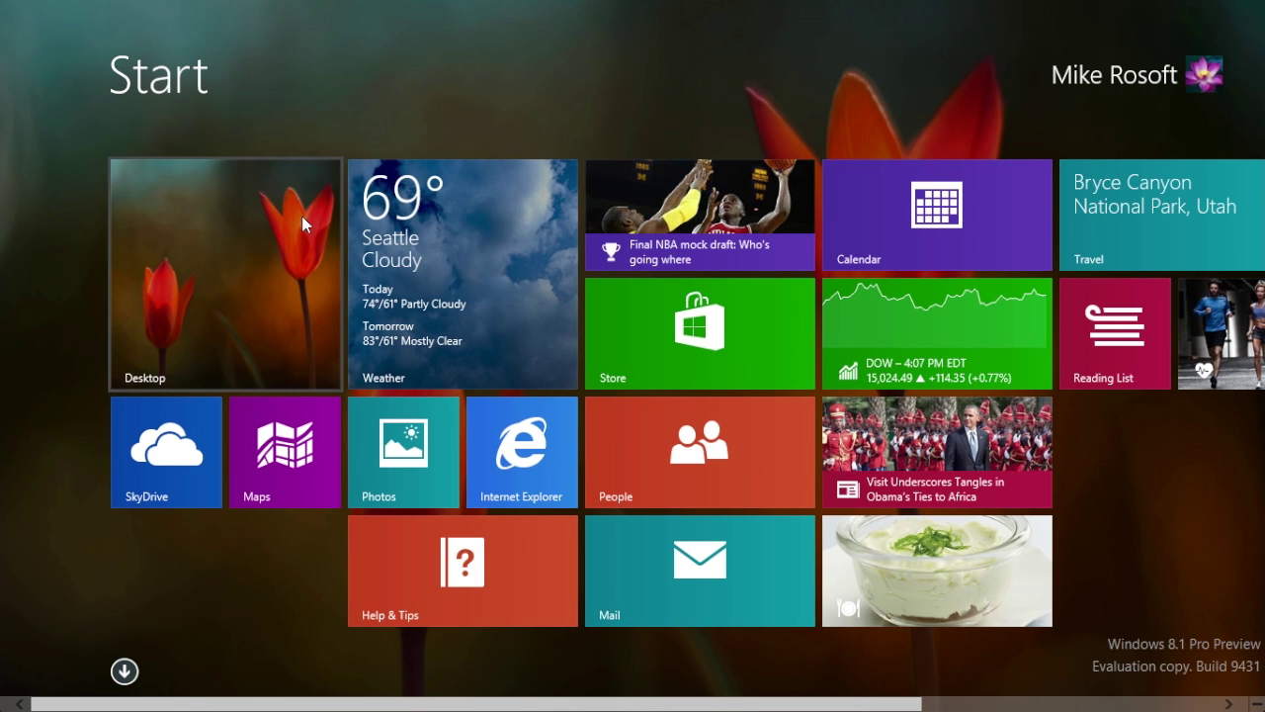
left_click(275, 222)
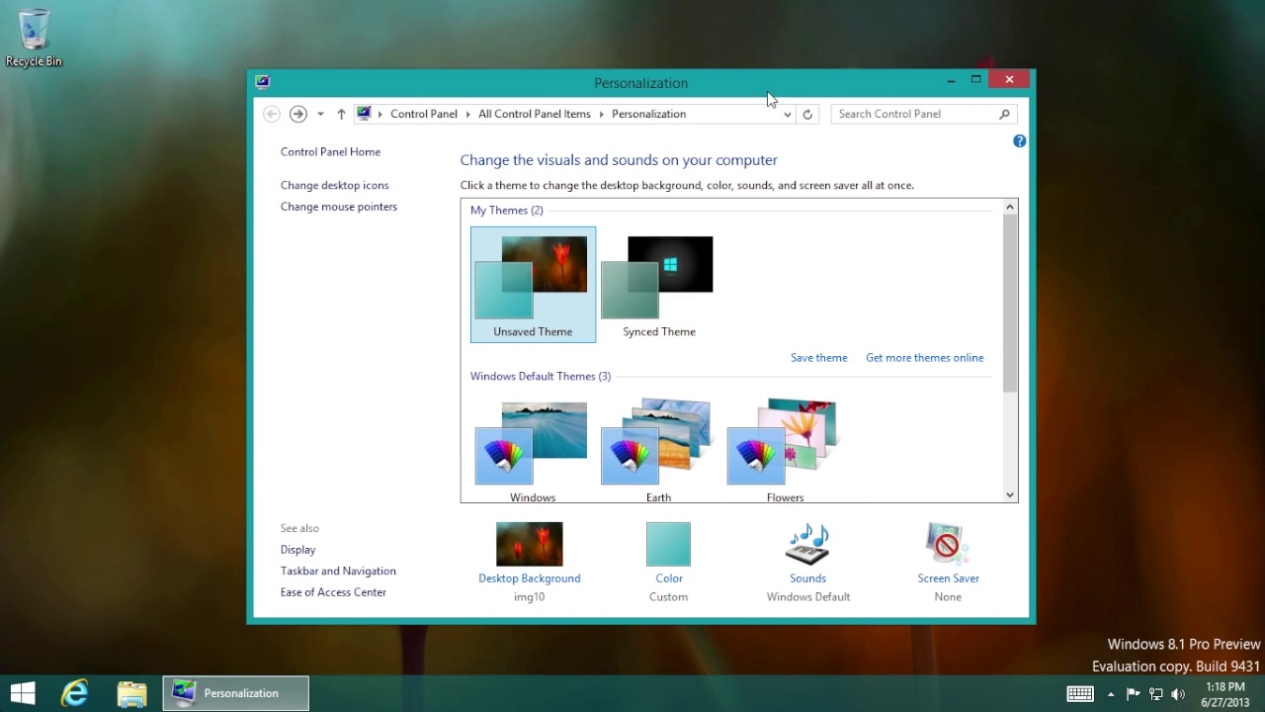
scroll(681, 371, "down", 1)
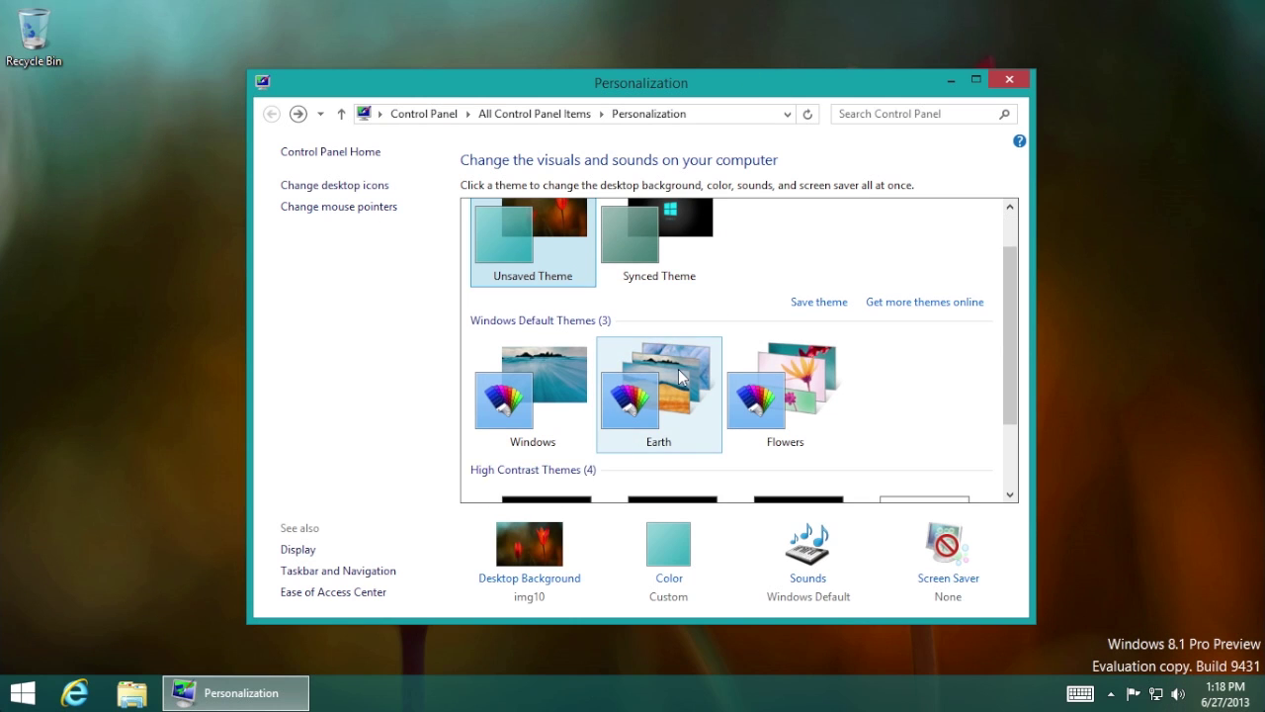
scroll(564, 359, "down", 2)
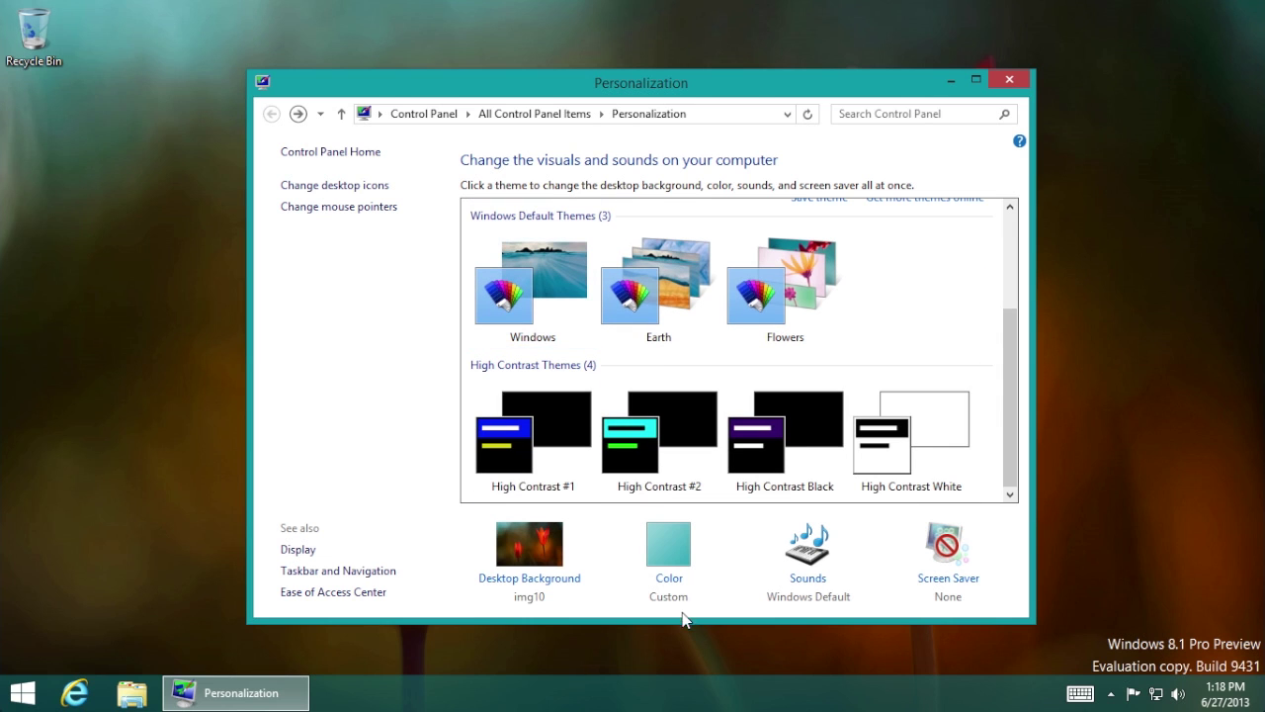
left_click(564, 587)
left_click(599, 292)
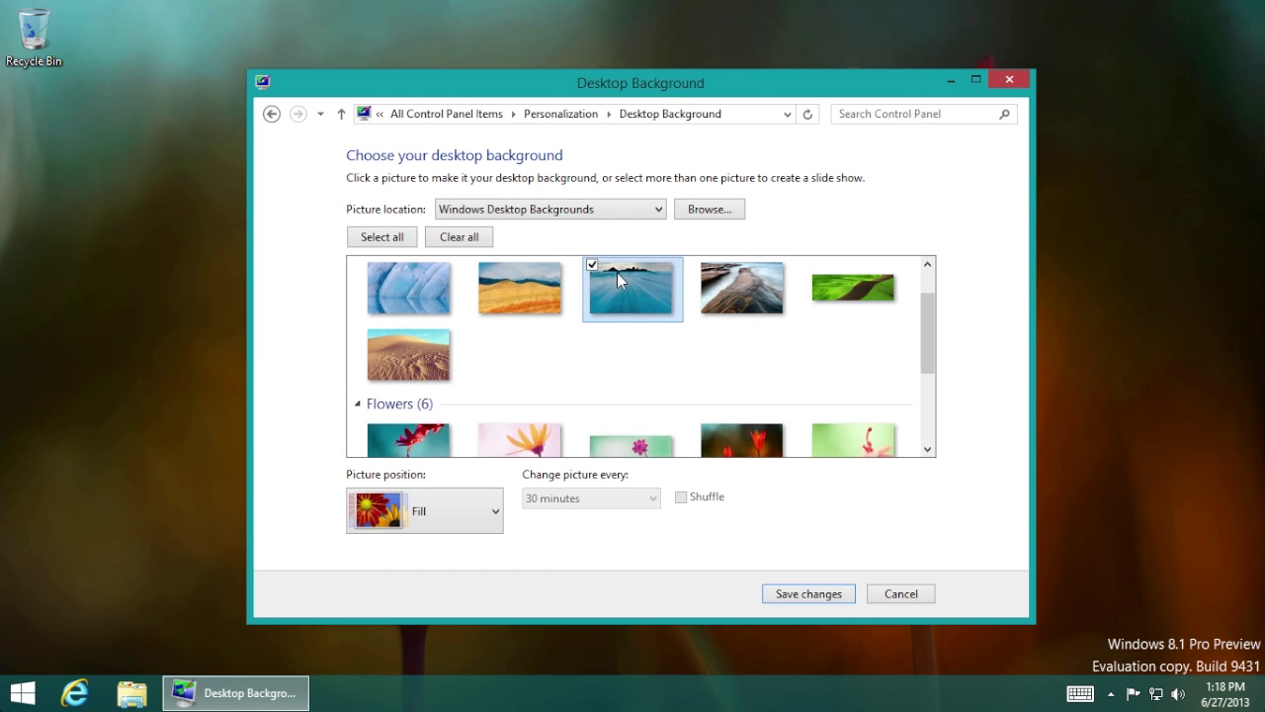
left_click(808, 593)
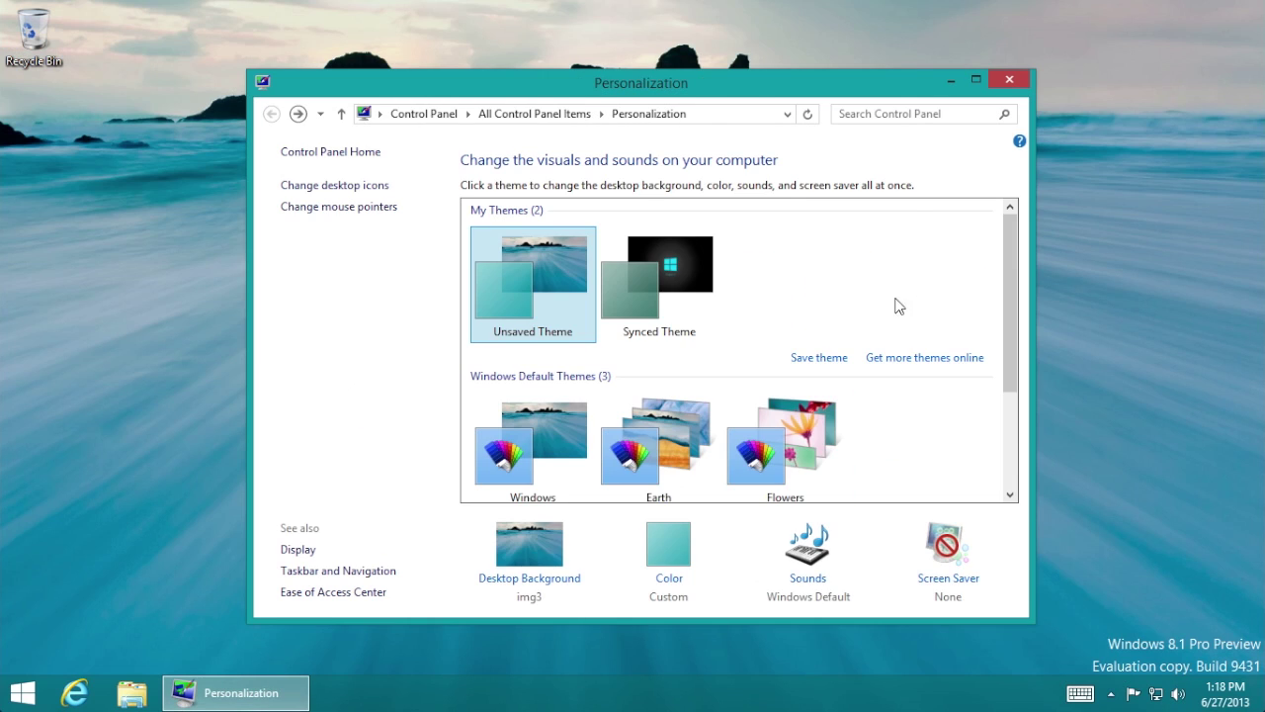
left_click(1009, 79)
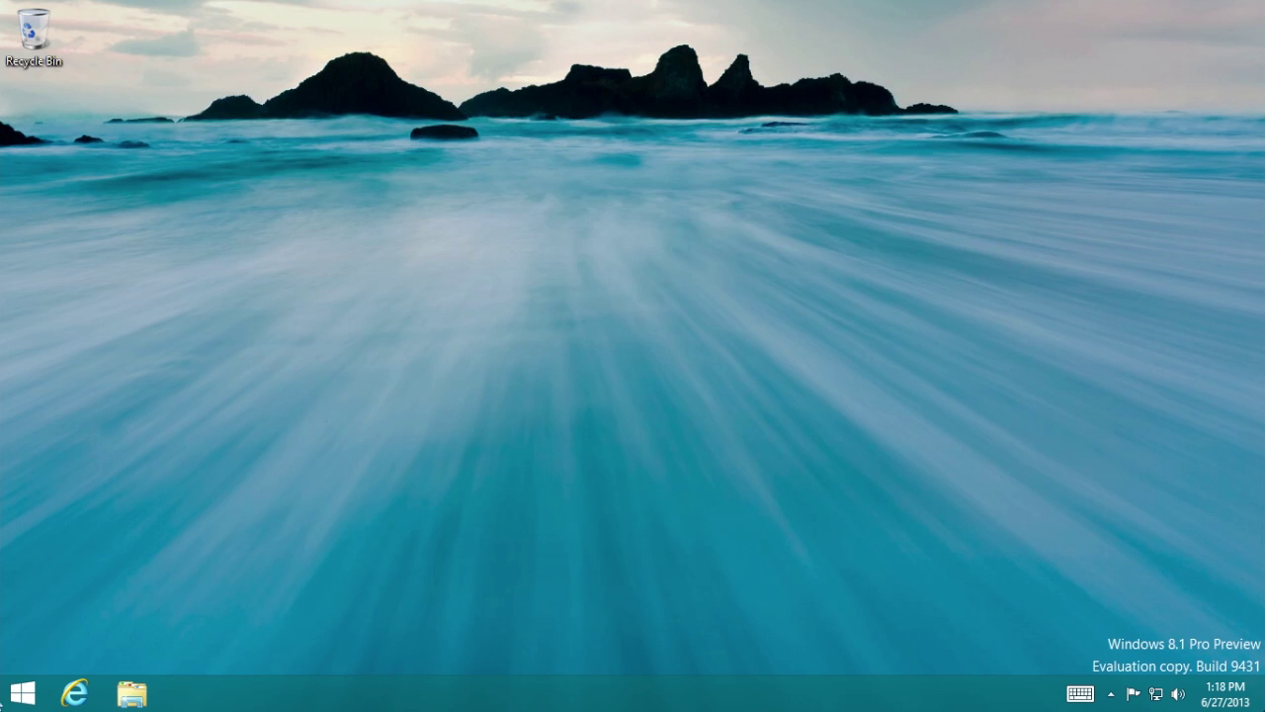
key("super")
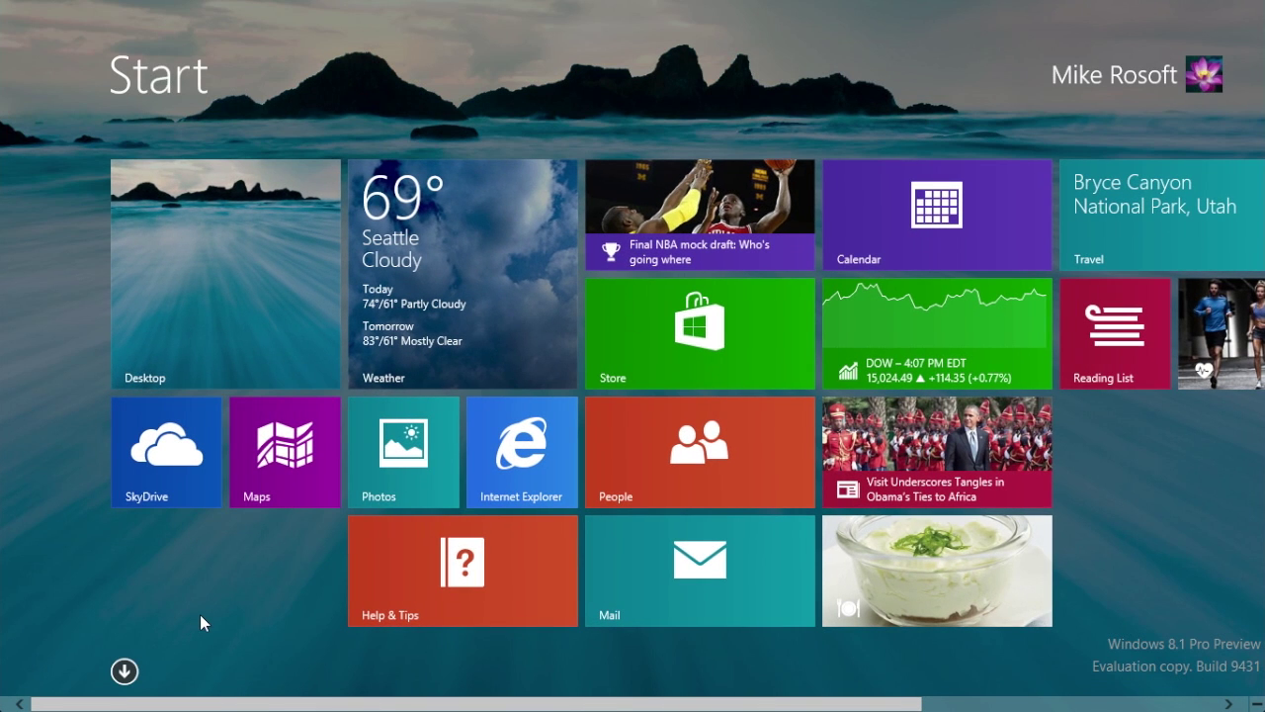
- In the Apps view, search for 'calc' to find the Calculator apps, then return to Start
left_click(124, 671)
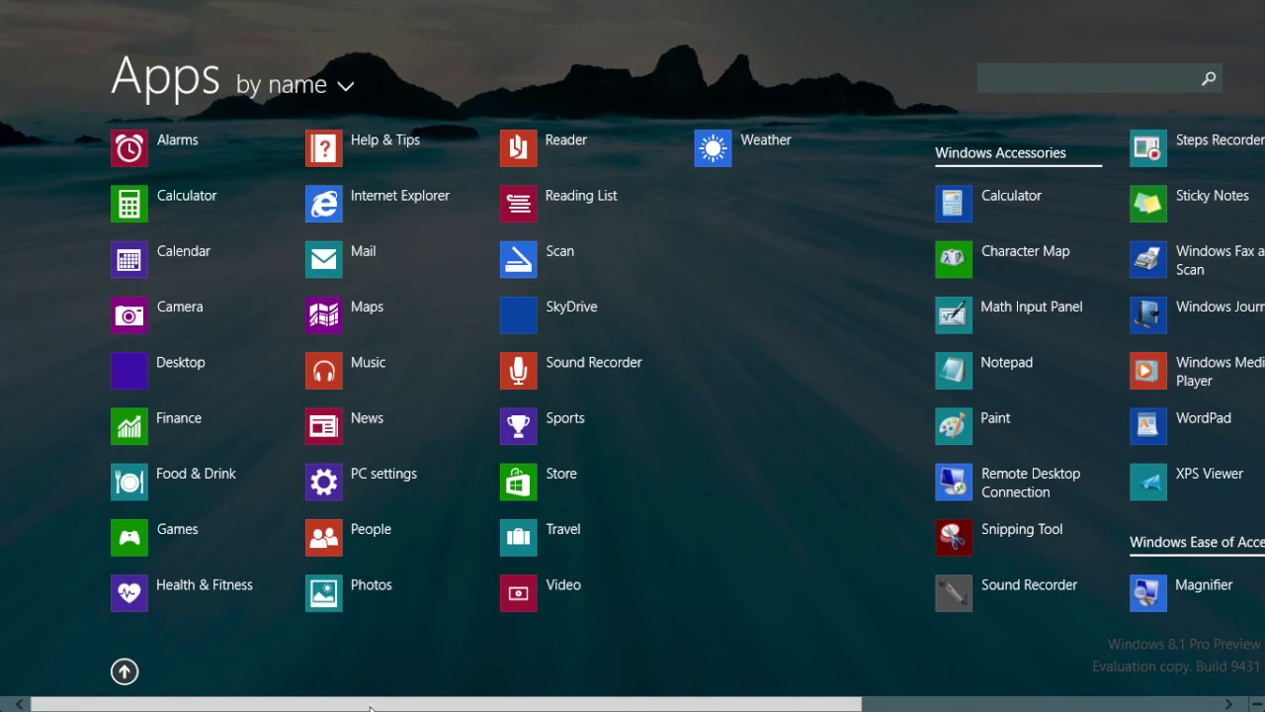
left_click_drag(377, 703, 341, 656)
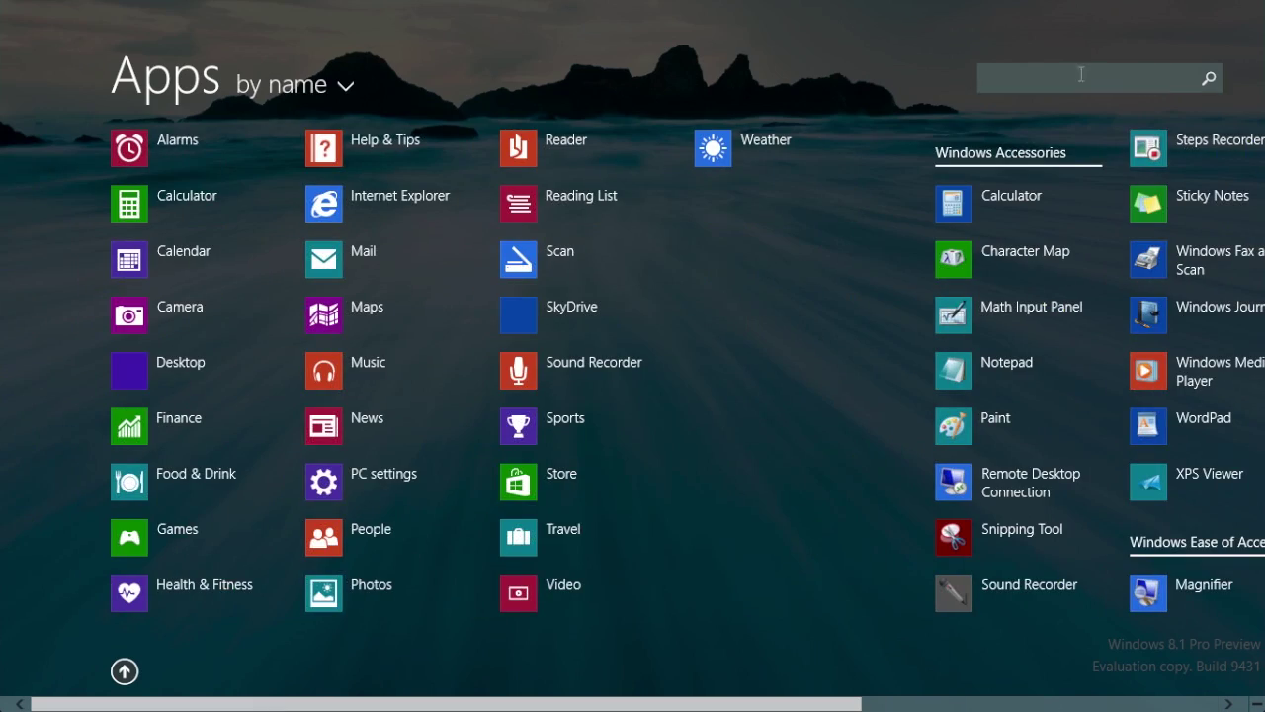
left_click(988, 77)
type("calc")
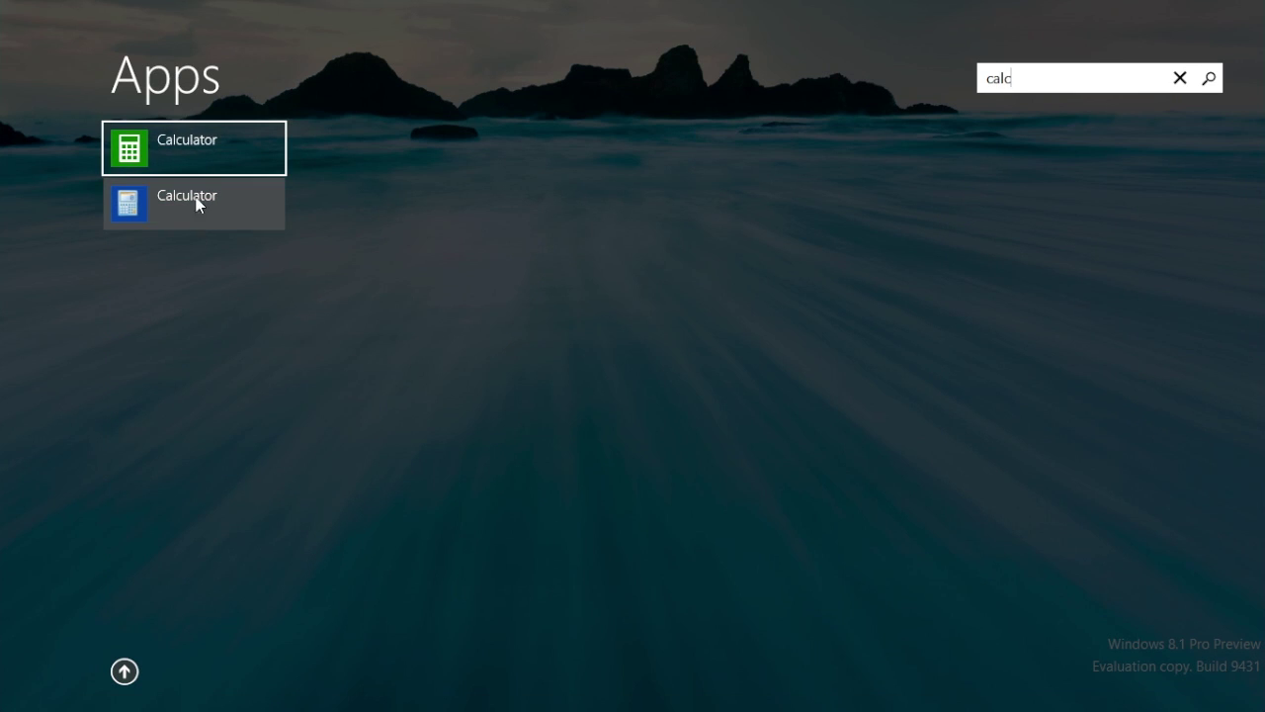
left_click(131, 678)
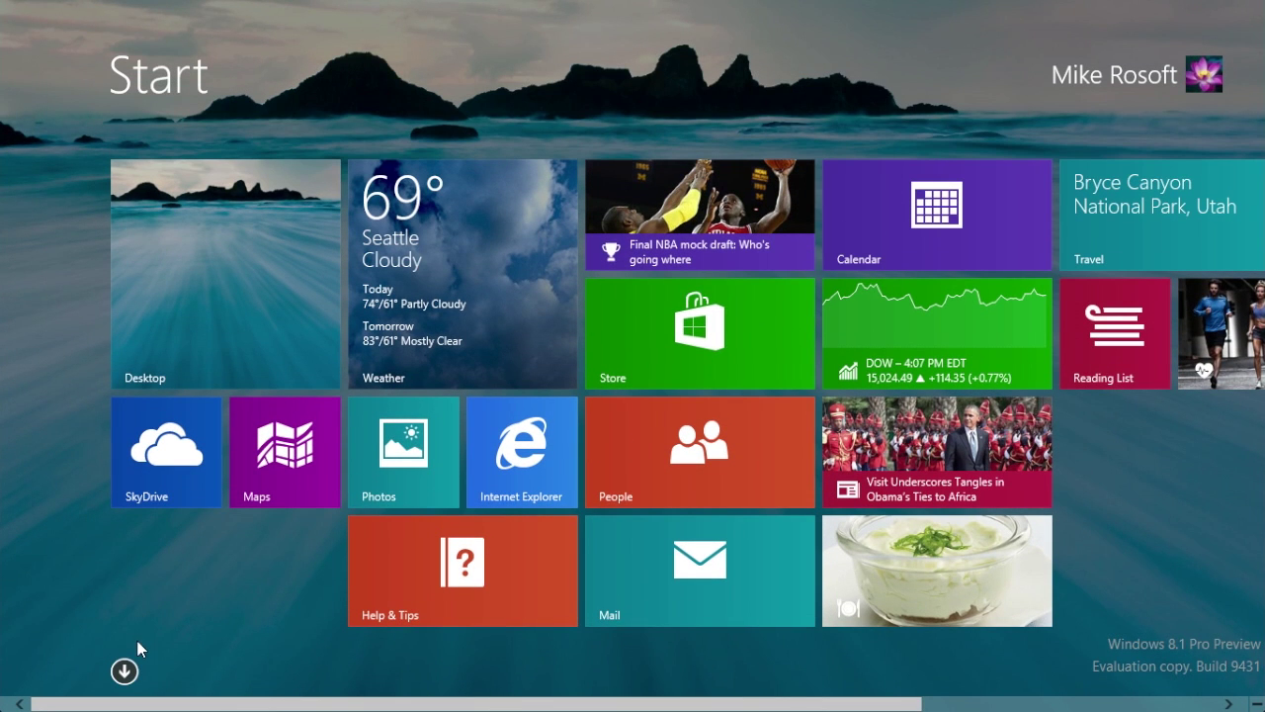
- Toggle the Apps view by name, visit the desktop, and come back to the Start screen
left_click(126, 671)
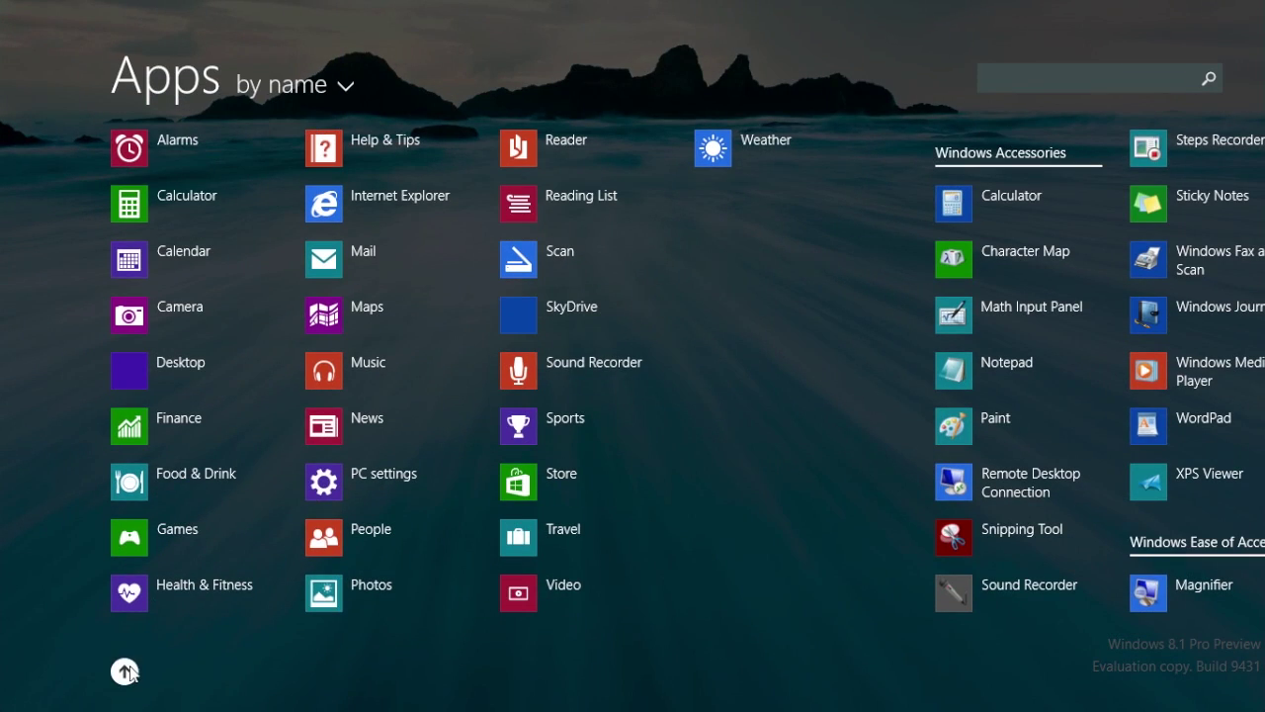
left_click(126, 671)
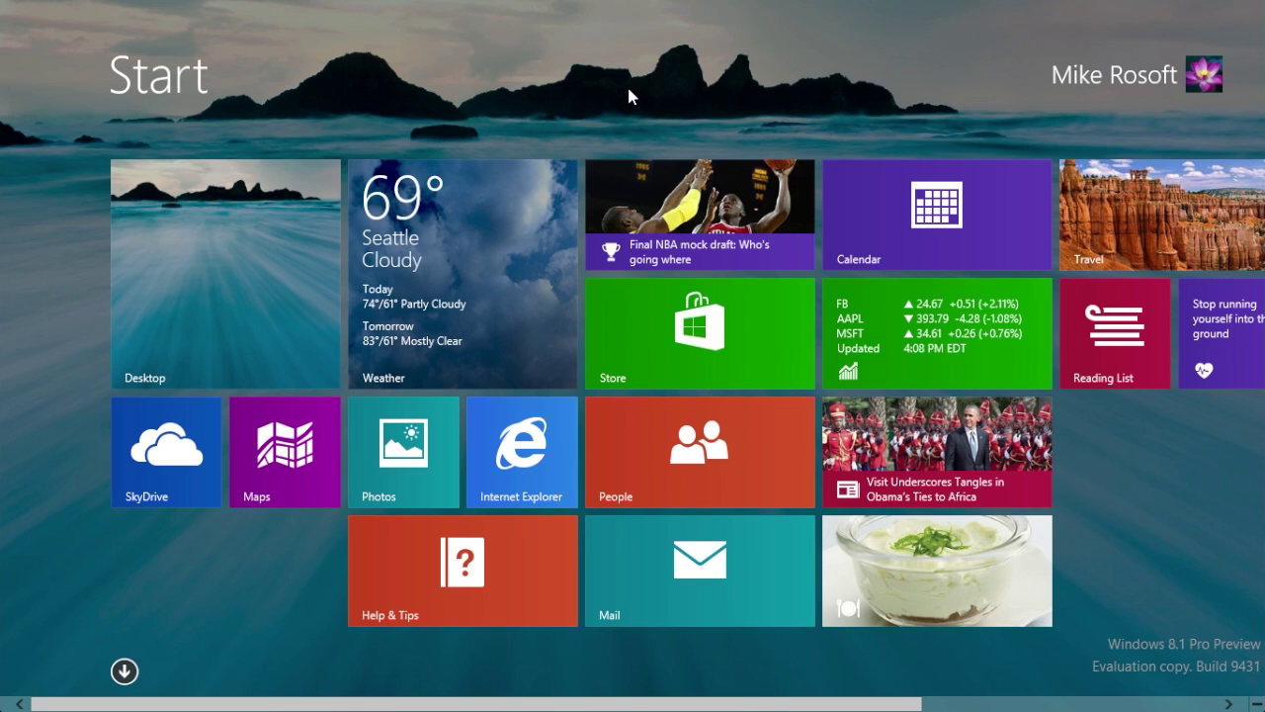
key("super")
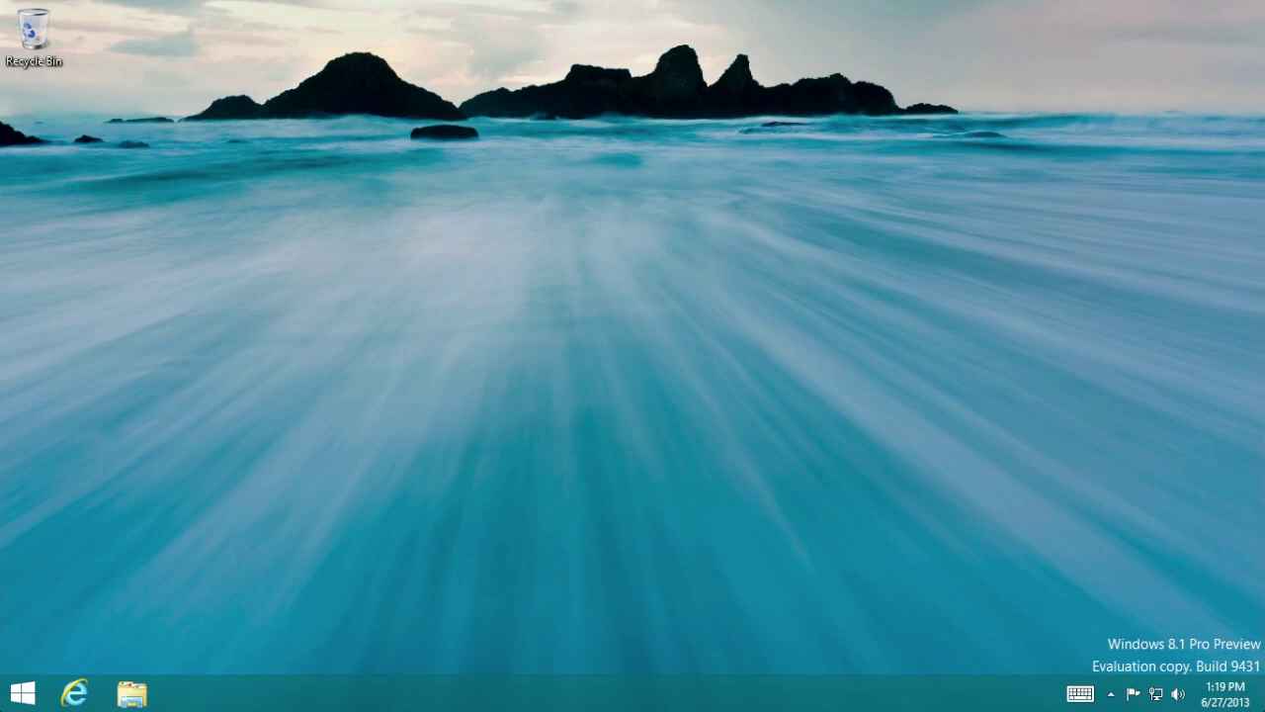
key("super")
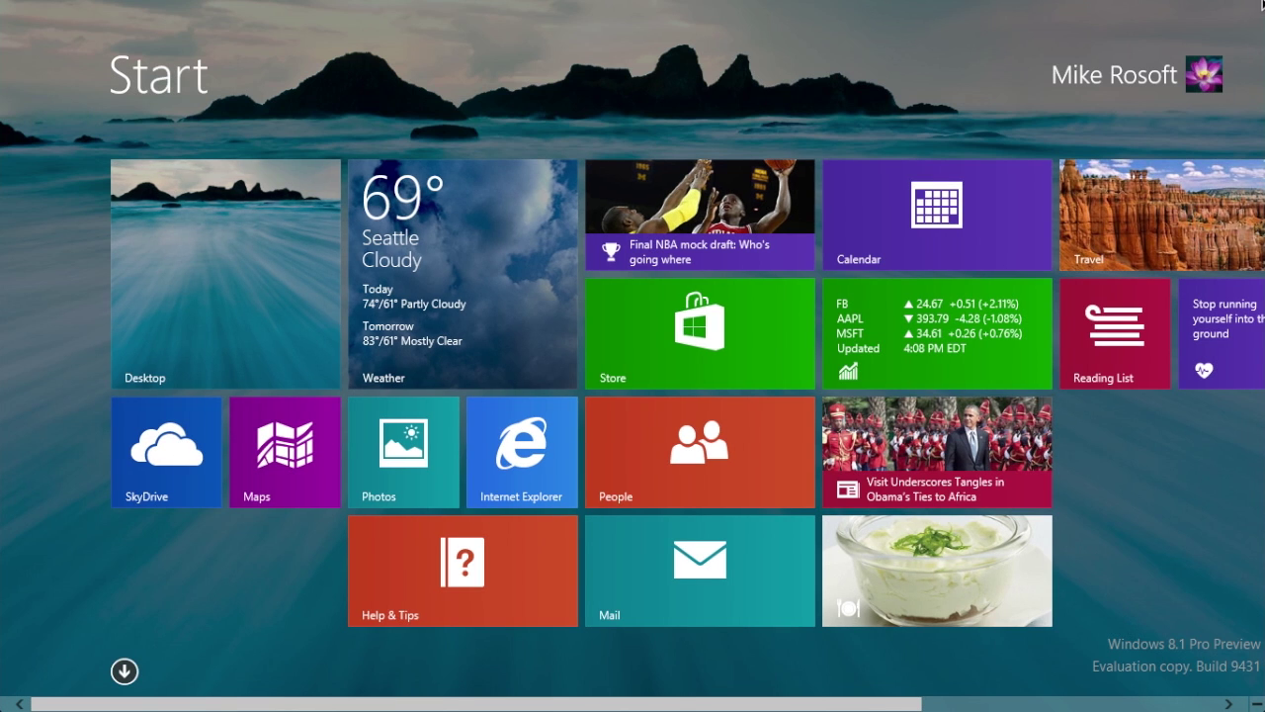
mouse_move(1262, 3)
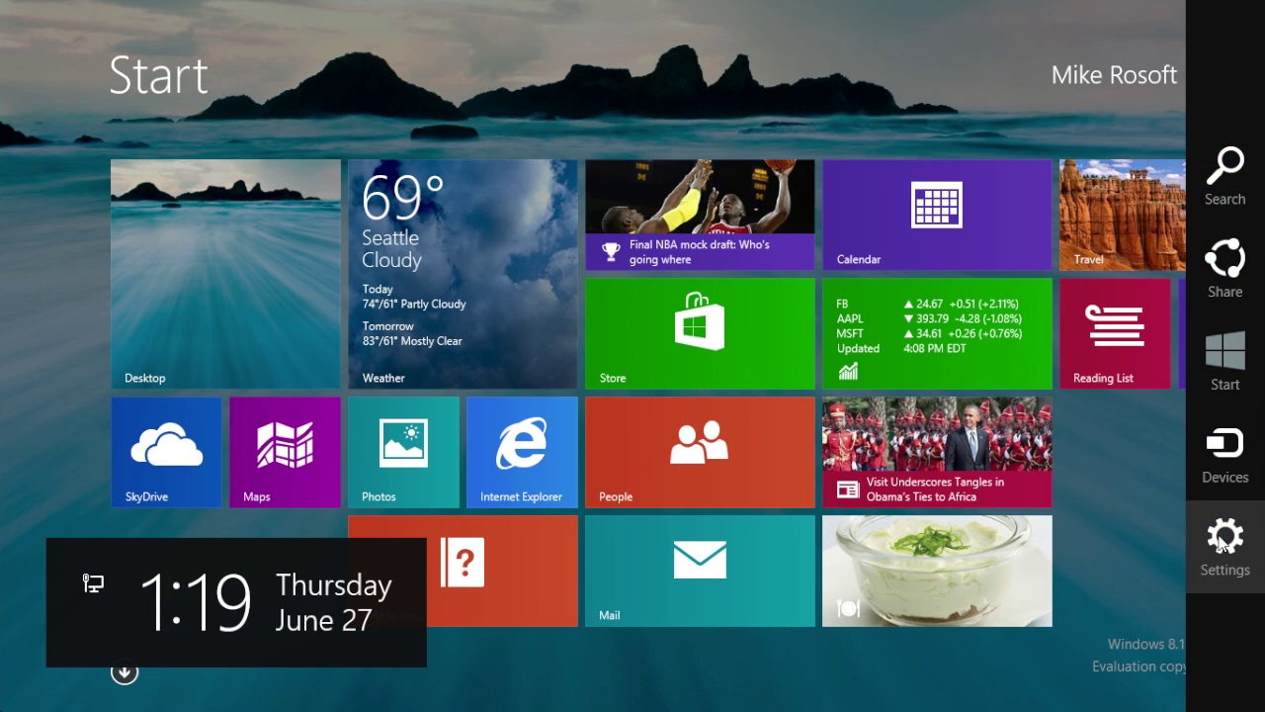
- In Start's Personalize settings, try dark-blue, magenta, blue swirl, floral, orange and purple background patterns
left_click(1222, 543)
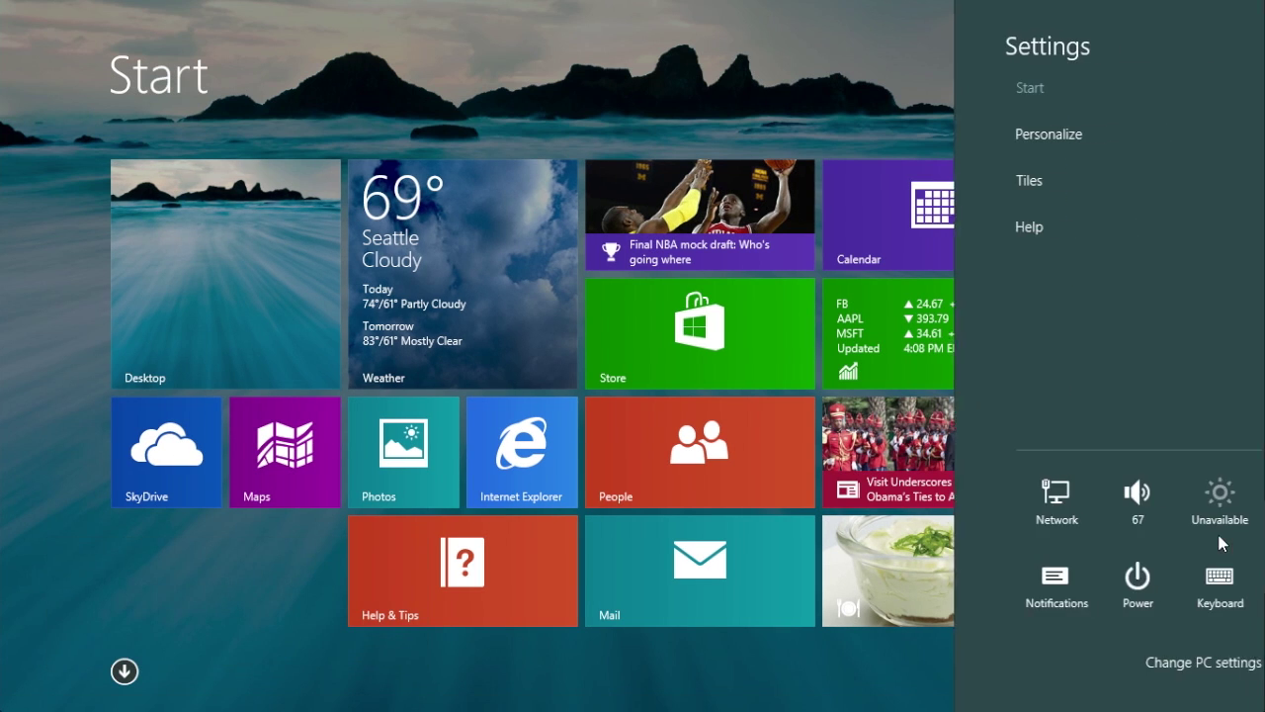
left_click(1015, 141)
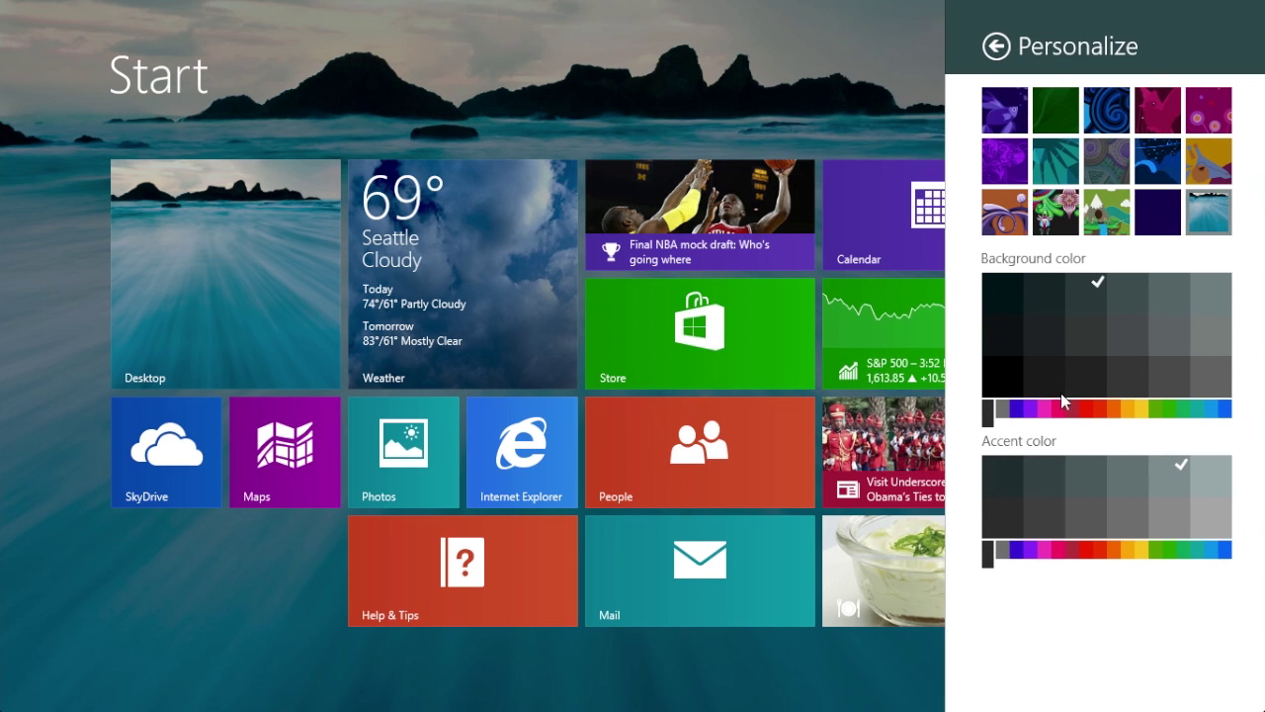
left_click(1158, 162)
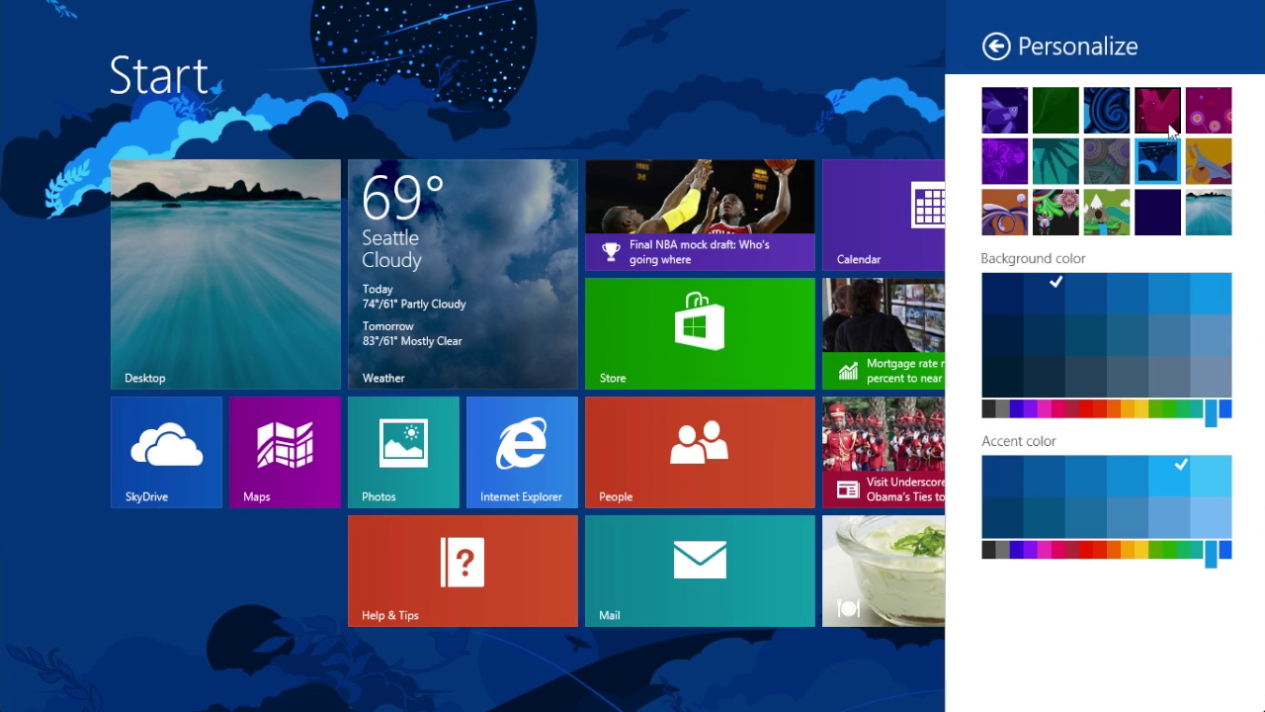
left_click(1165, 121)
left_click(1097, 109)
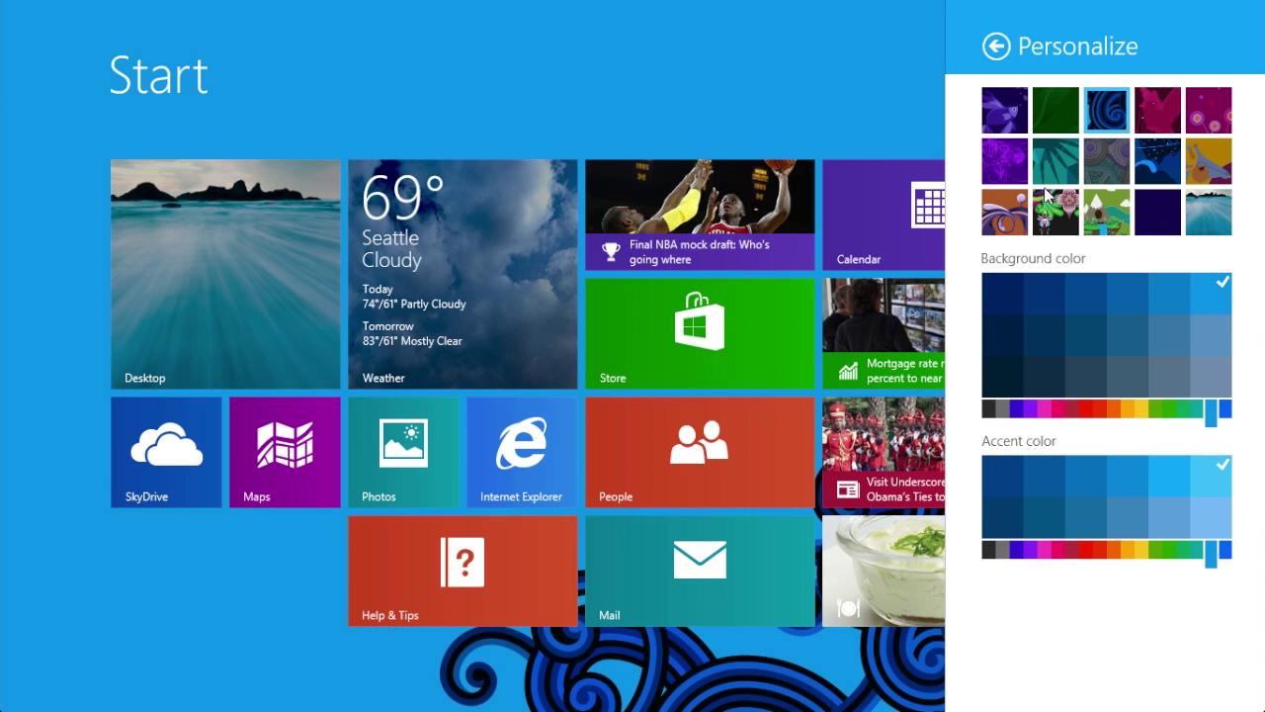
left_click(1050, 198)
left_click(1003, 209)
left_click(1004, 161)
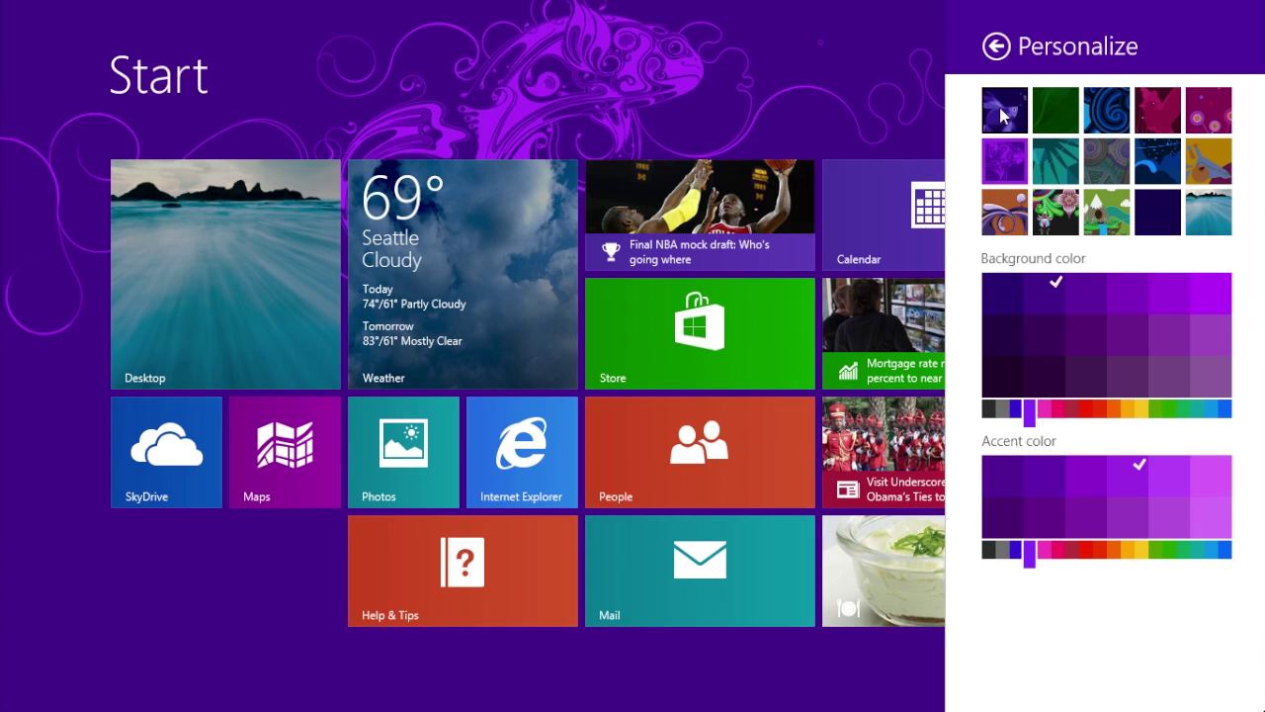
- Try green, magenta floral, yellow fox, green landscape and starry patterns, ending on a plain background
left_click(1055, 109)
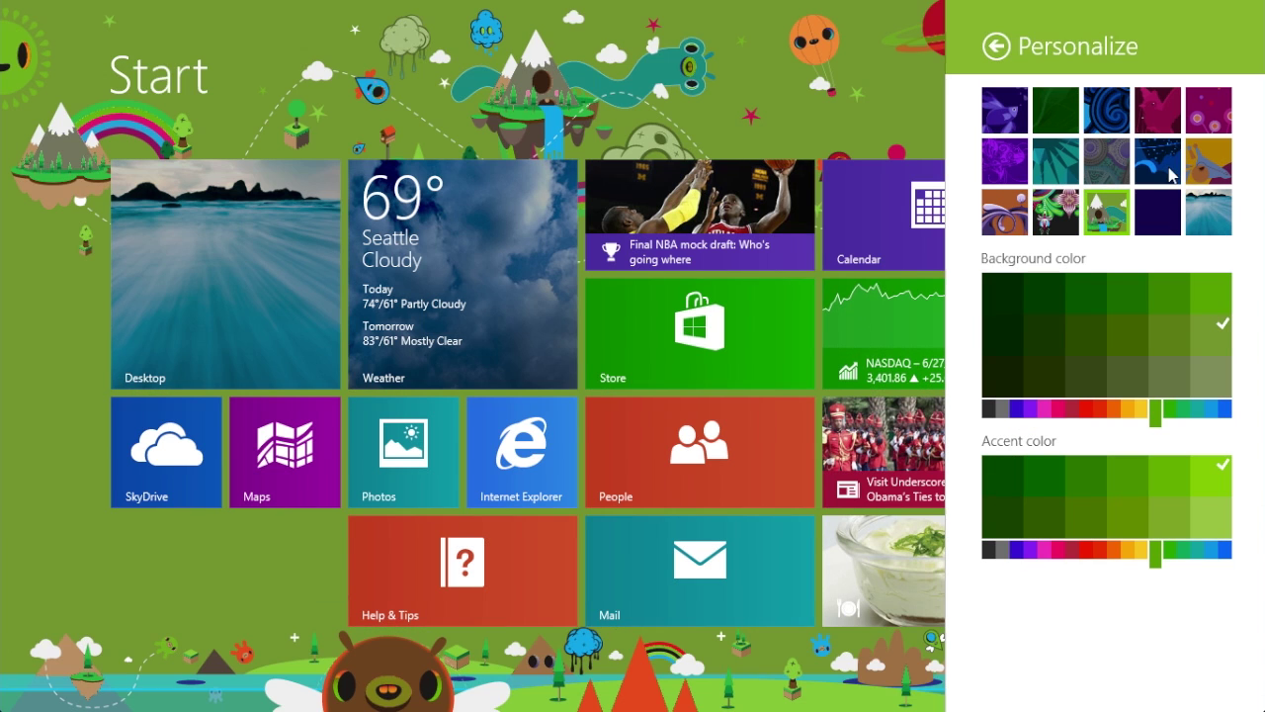
left_click(1174, 111)
left_click(1203, 158)
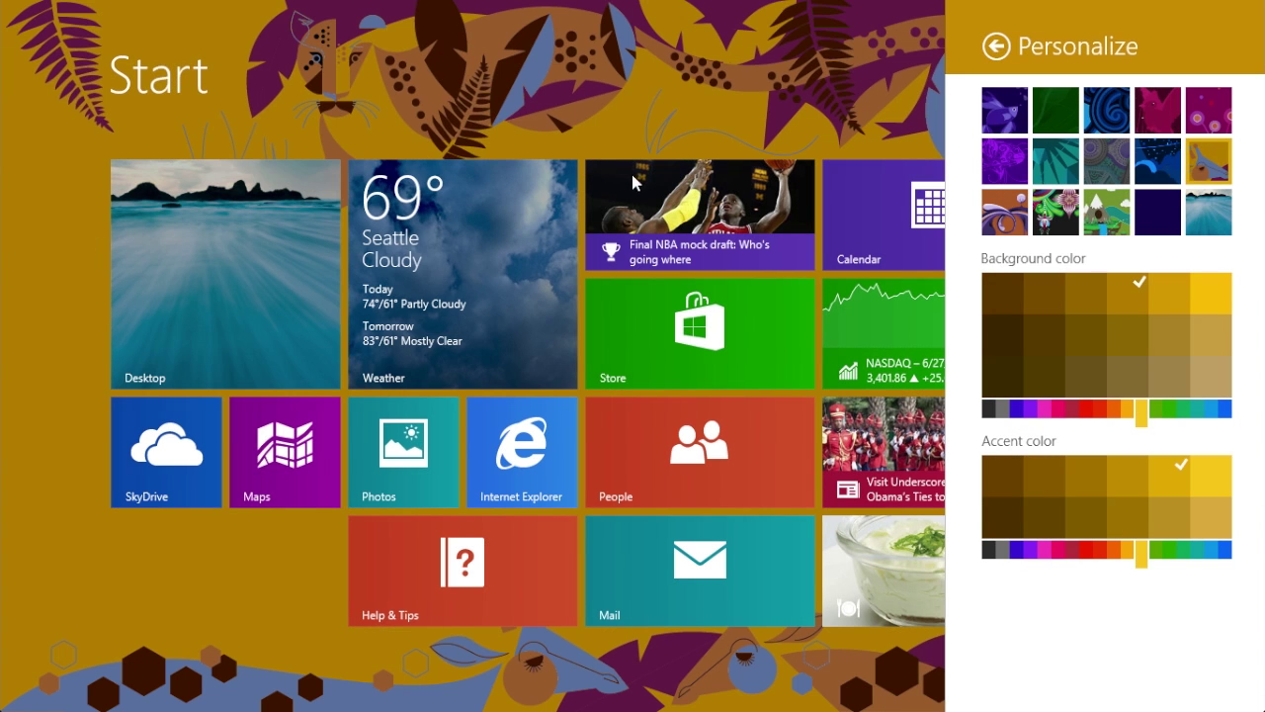
left_click(1102, 216)
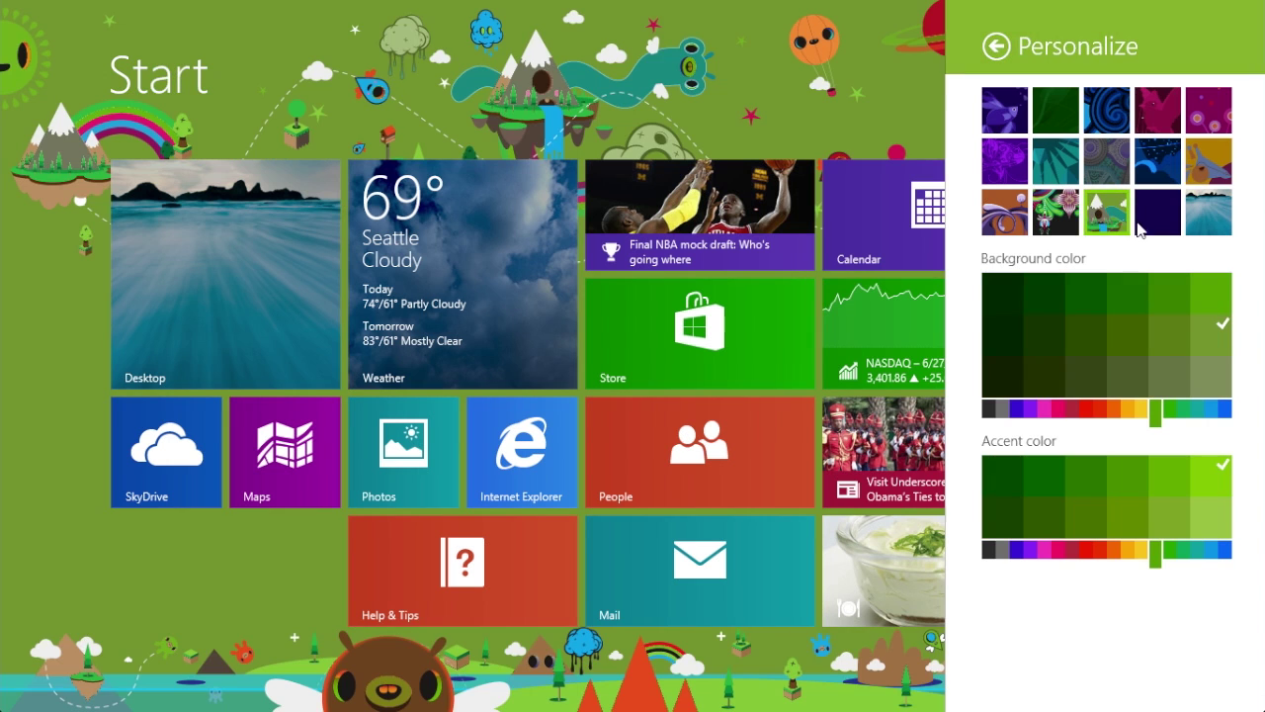
left_click(1040, 209)
left_click(1004, 111)
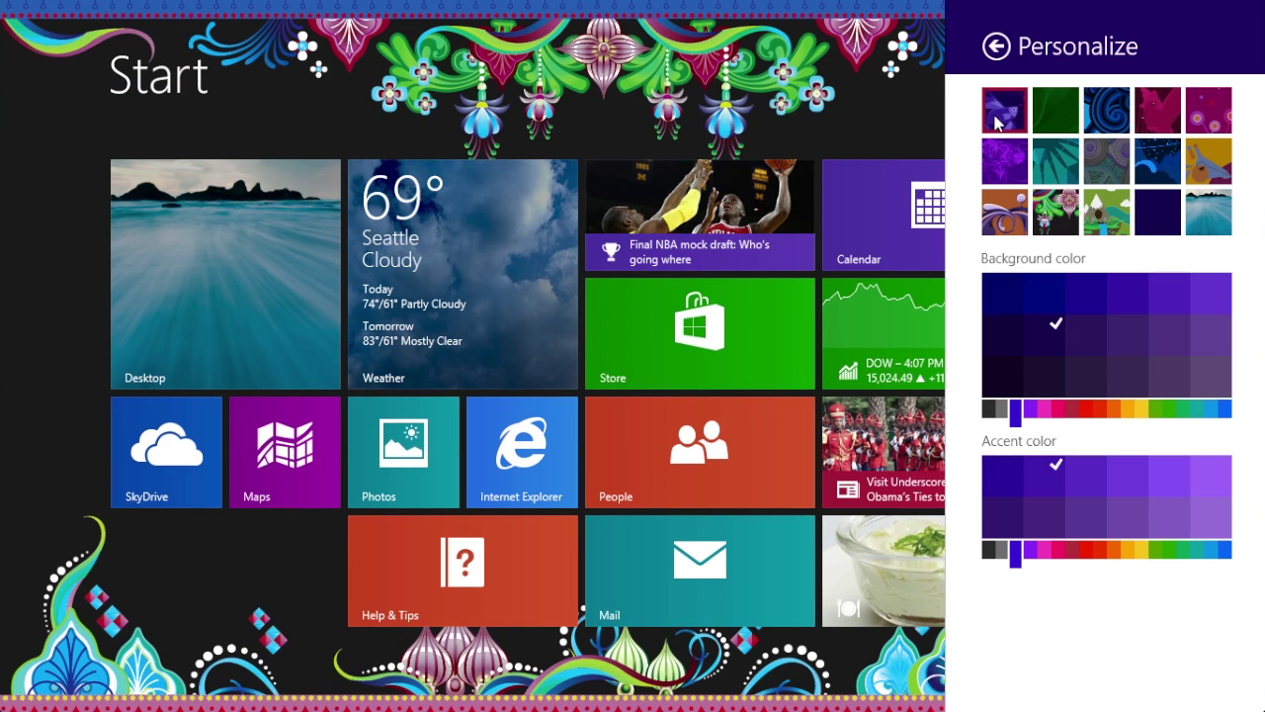
left_click(1158, 164)
left_click(1151, 212)
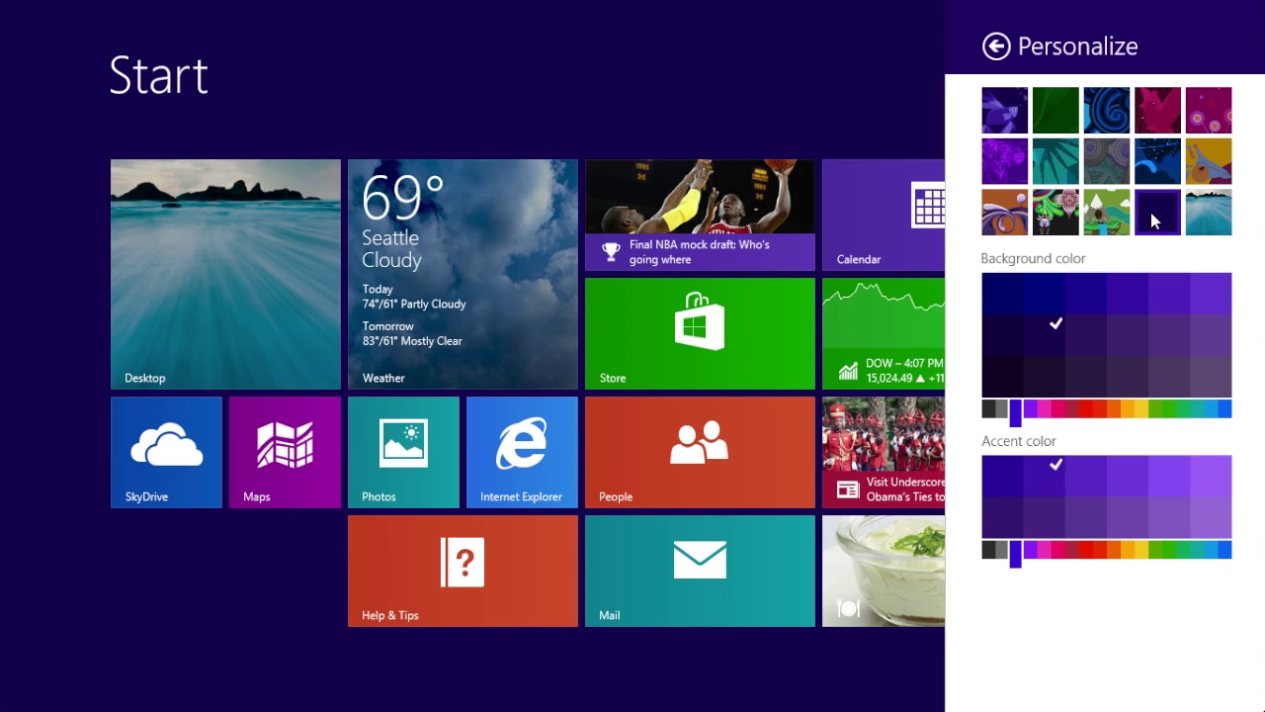
- Try purple, green and light-green colours and a gold accent, then choose the desktop wallpaper background
left_click(1169, 336)
left_click(1172, 409)
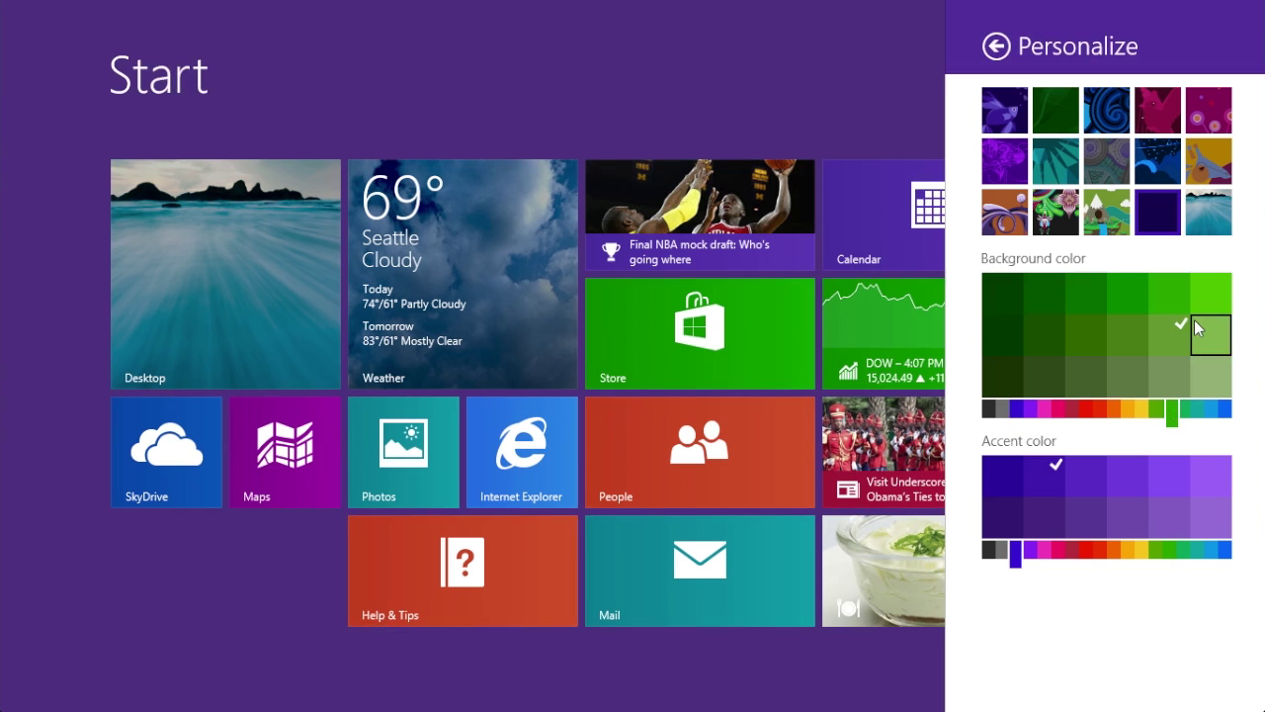
left_click(1198, 326)
left_click(1137, 549)
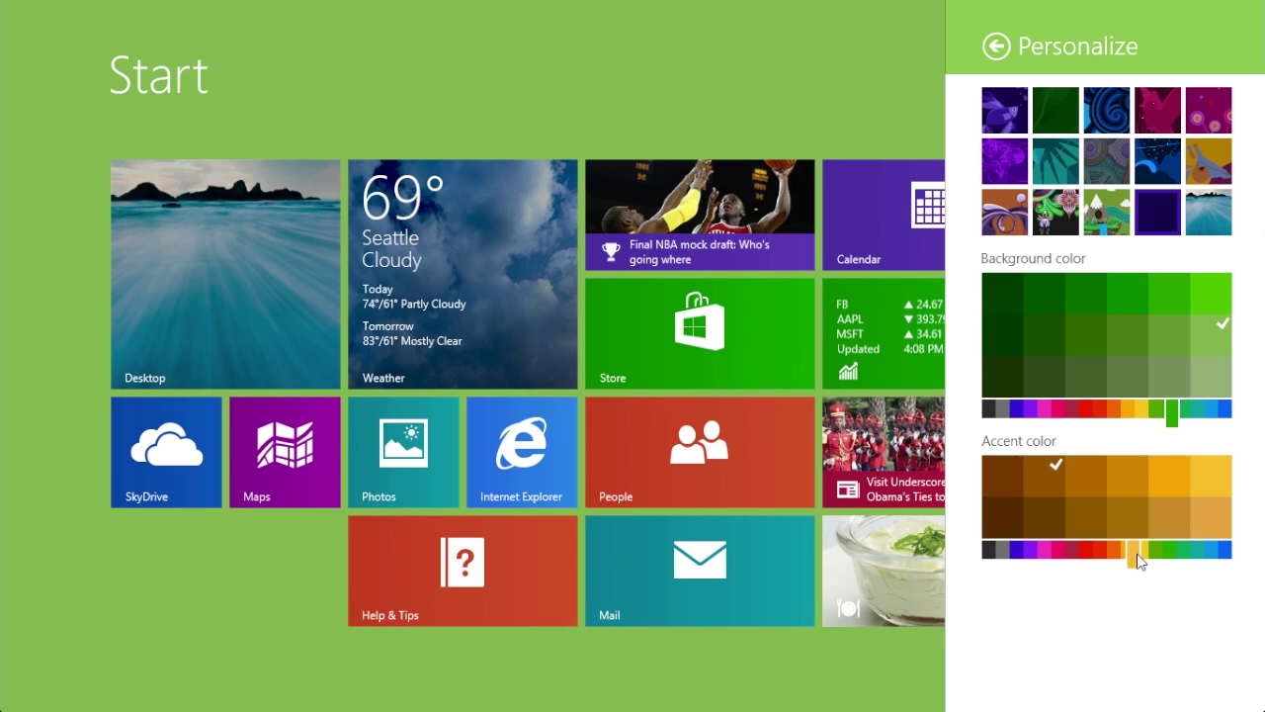
left_click(1199, 218)
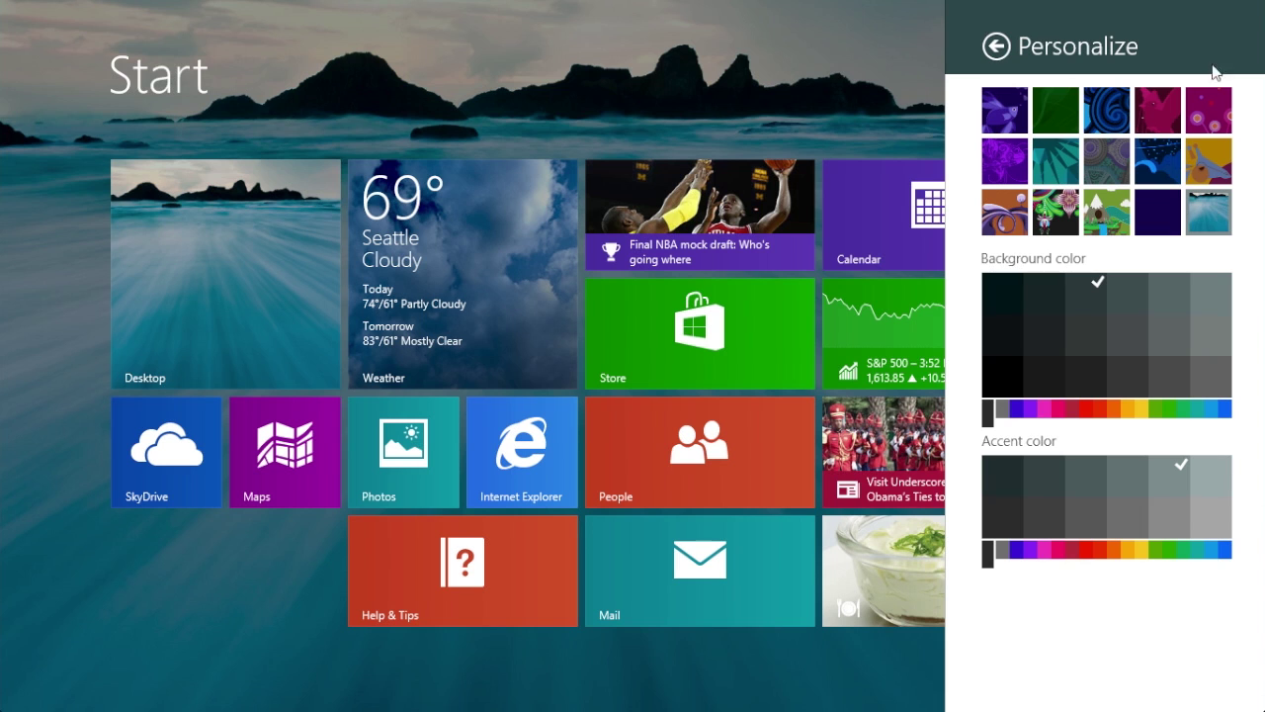
left_click(996, 46)
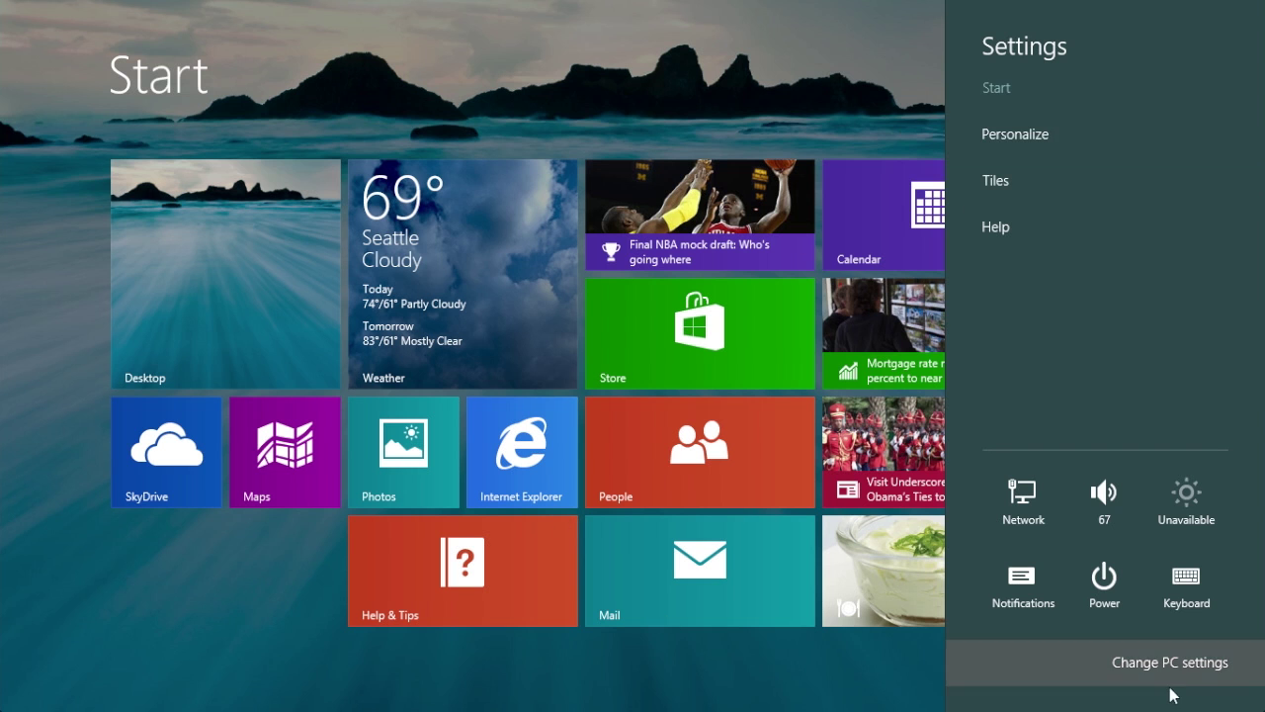
left_click(767, 680)
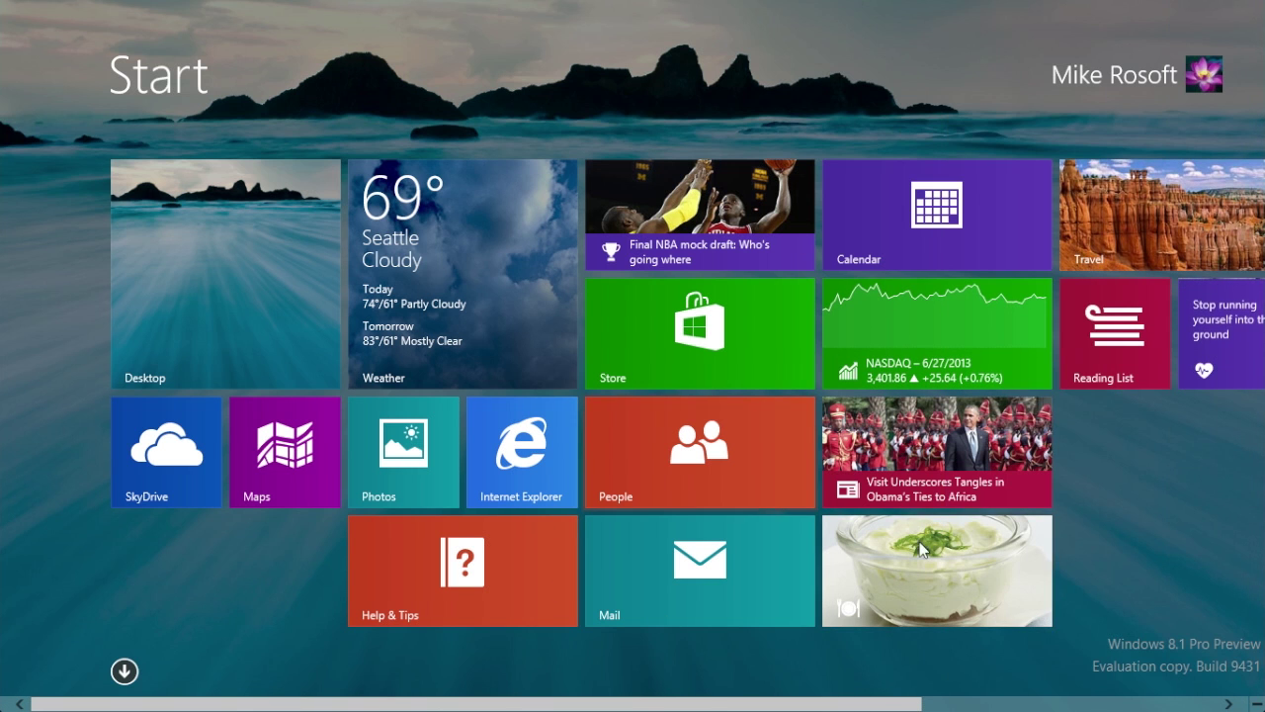
scroll(1035, 520, "down", 3)
scroll(1032, 520, "up", 3)
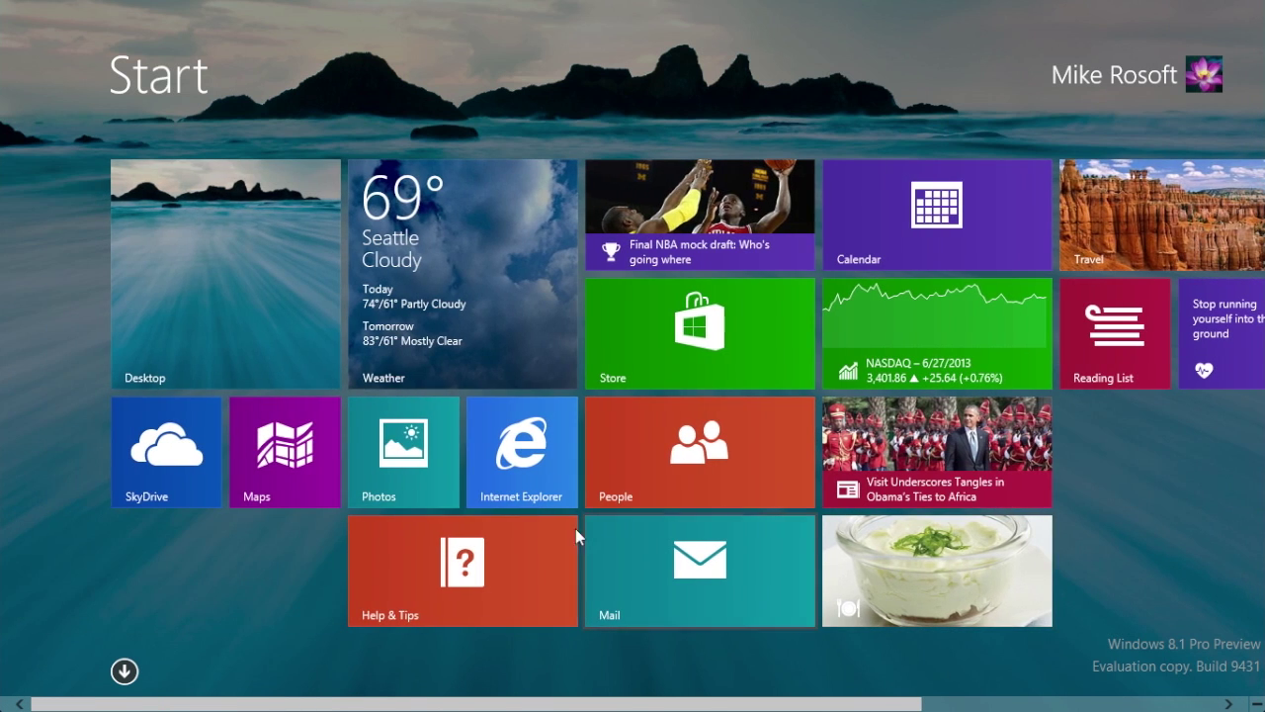
scroll(390, 297, "down", 1)
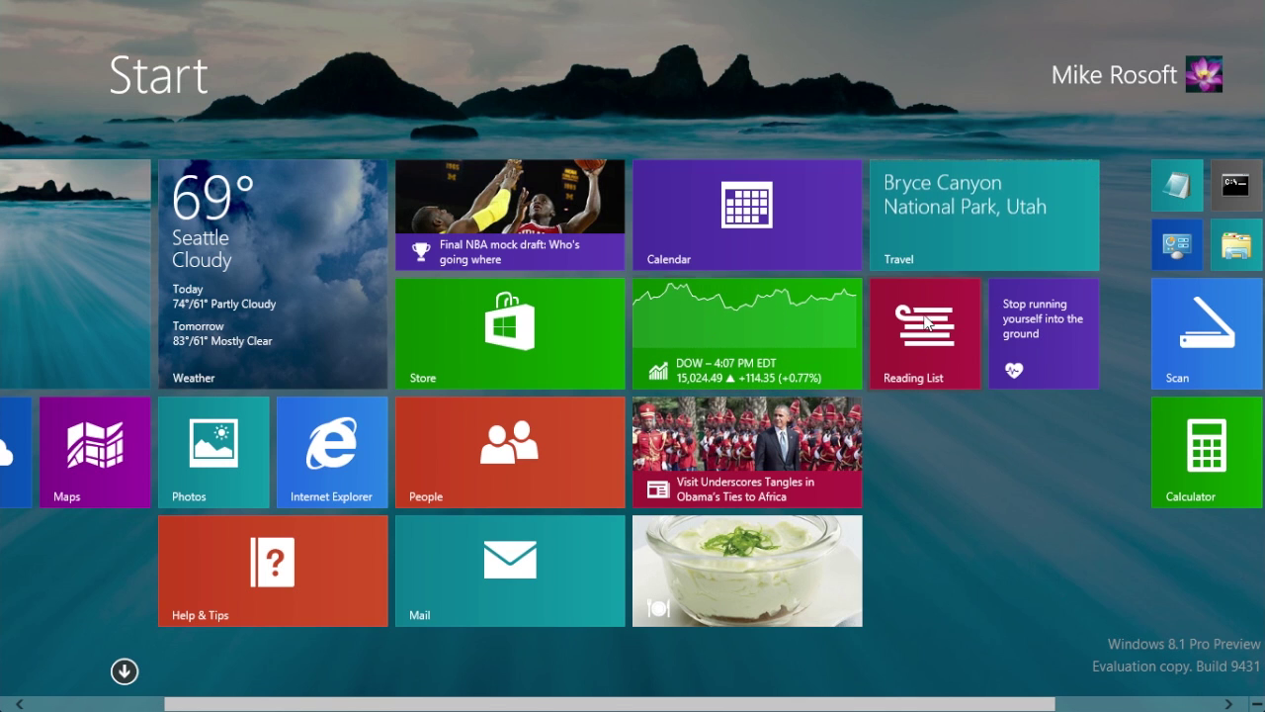
scroll(269, 256, "up", 1)
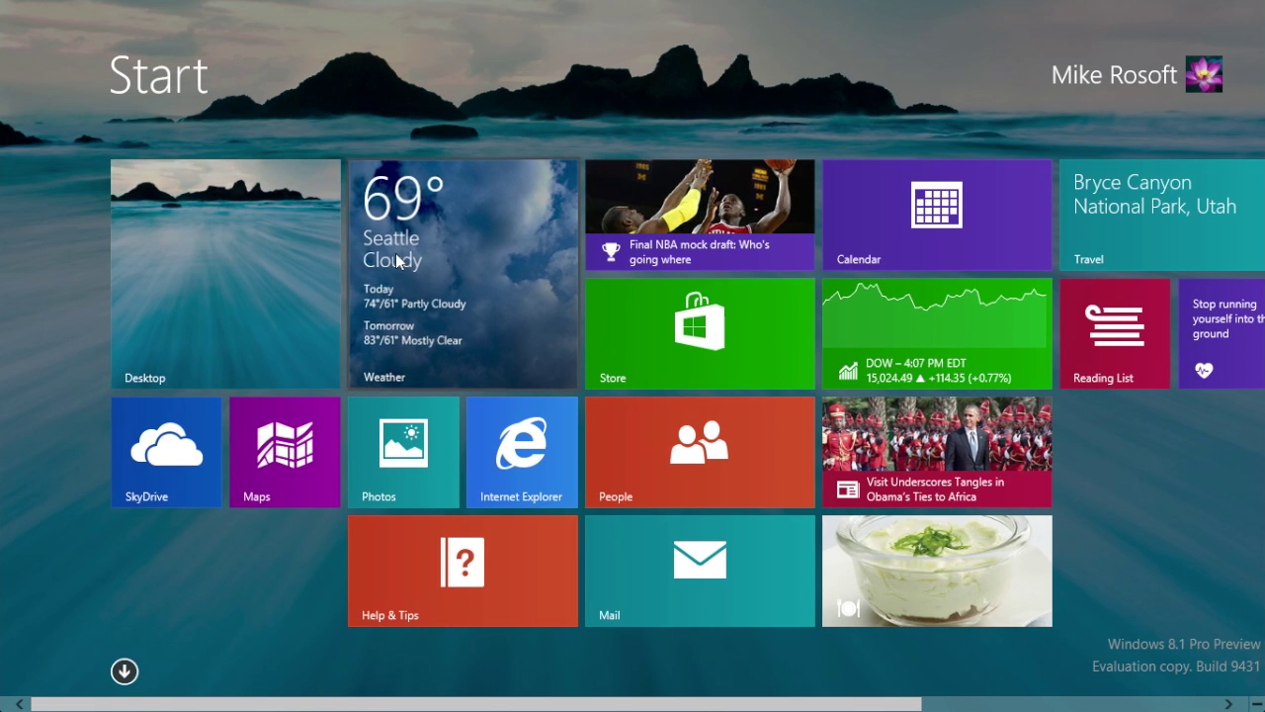
right_click(481, 280)
scroll(544, 326, "down", 2)
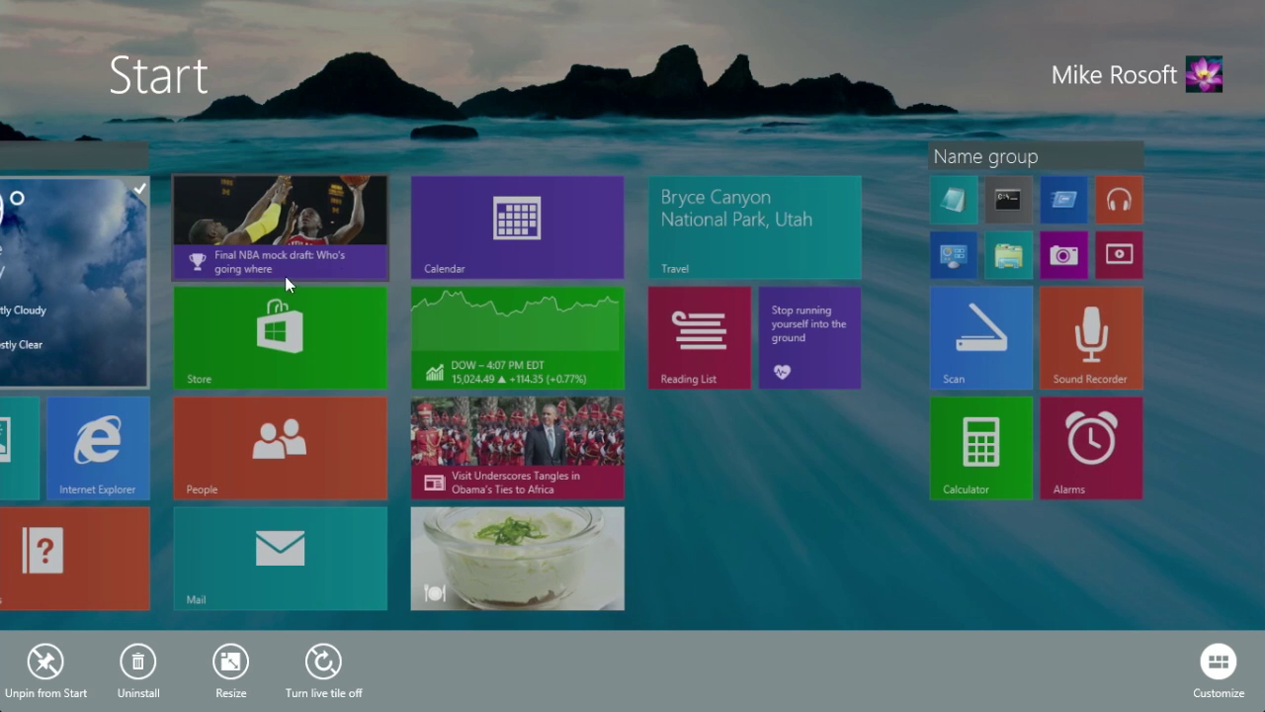
right_click(51, 275)
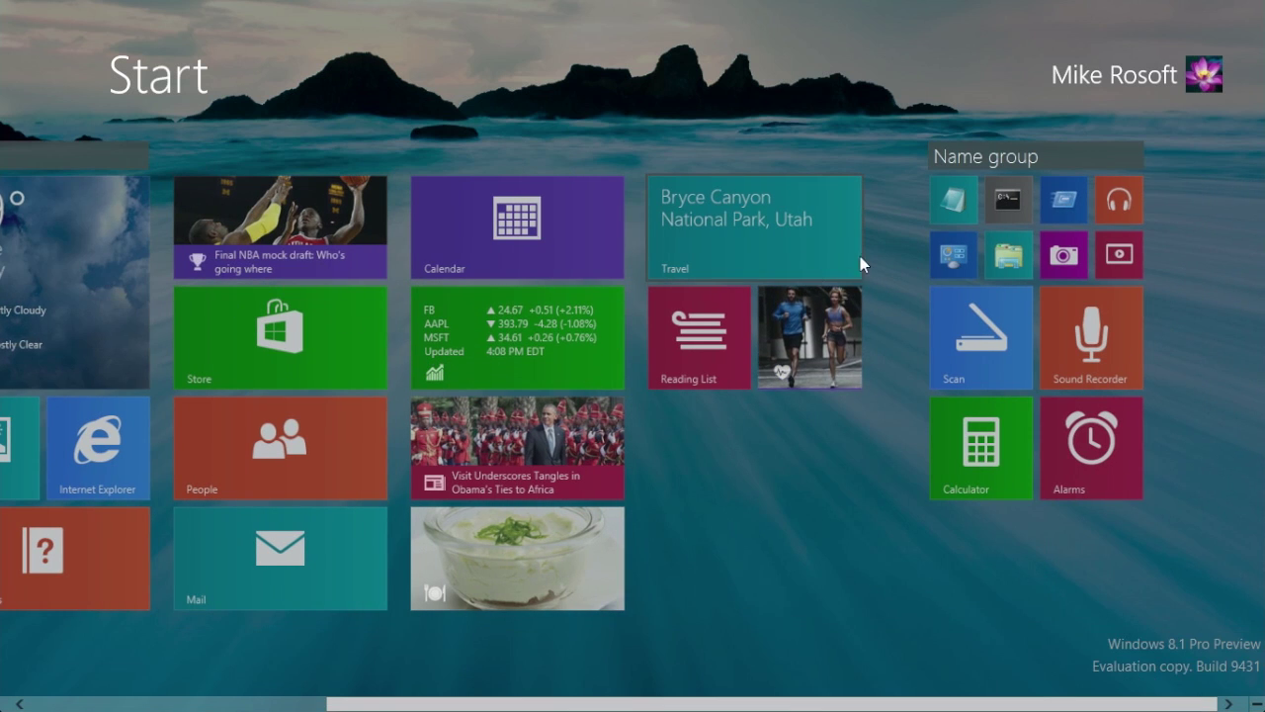
right_click(951, 259)
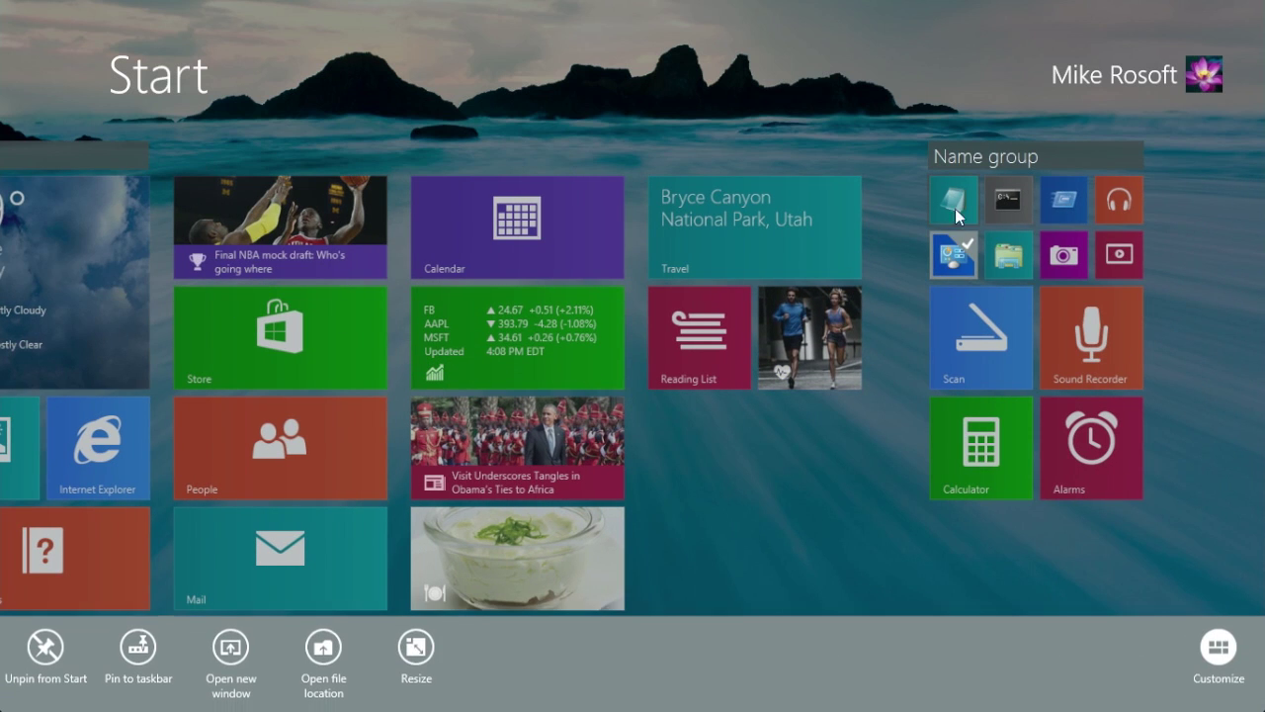
left_click(420, 647)
left_click(420, 647)
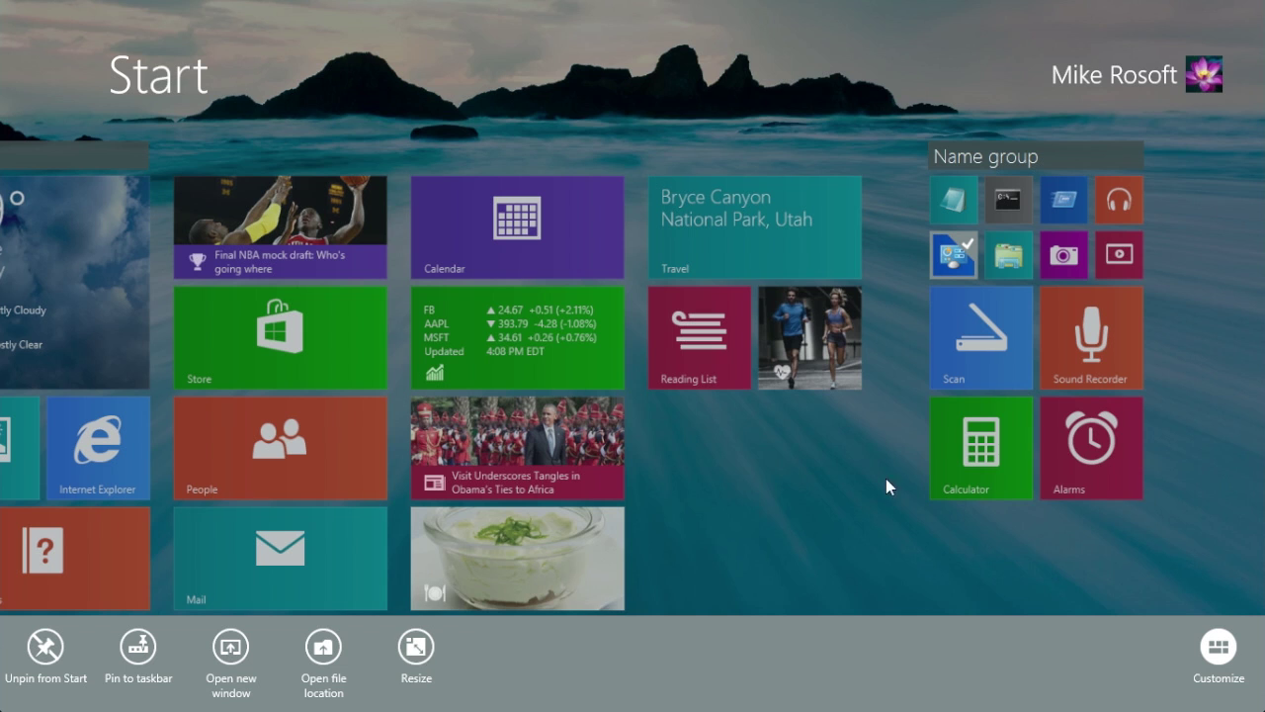
scroll(867, 544, "up", 2)
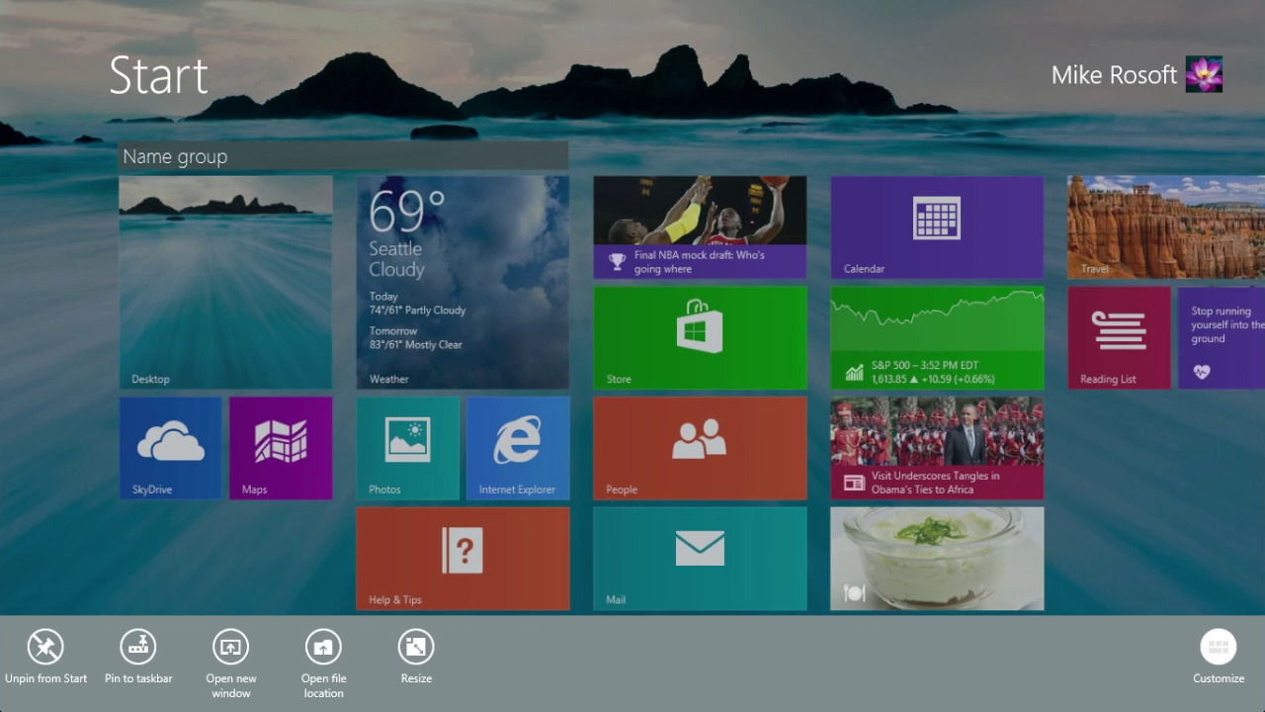
left_click(1217, 648)
scroll(376, 366, "down", 2)
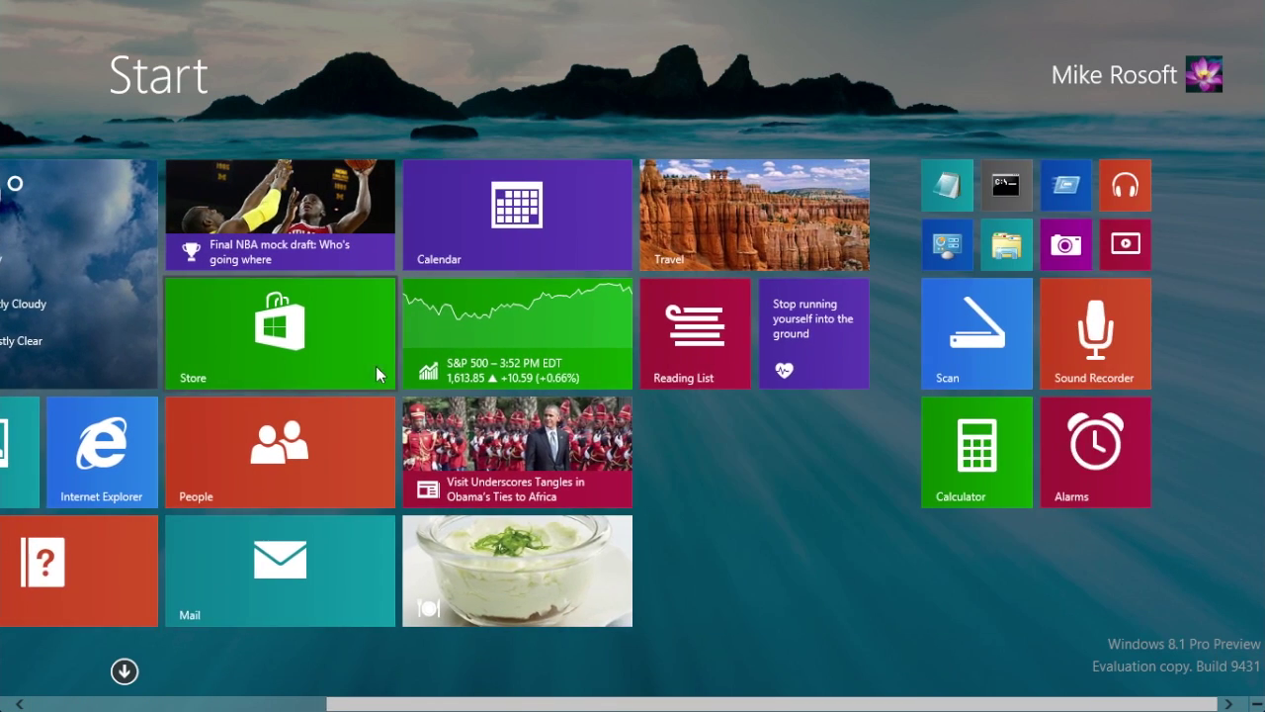
scroll(394, 355, "up", 2)
right_click(260, 286)
right_click(464, 255)
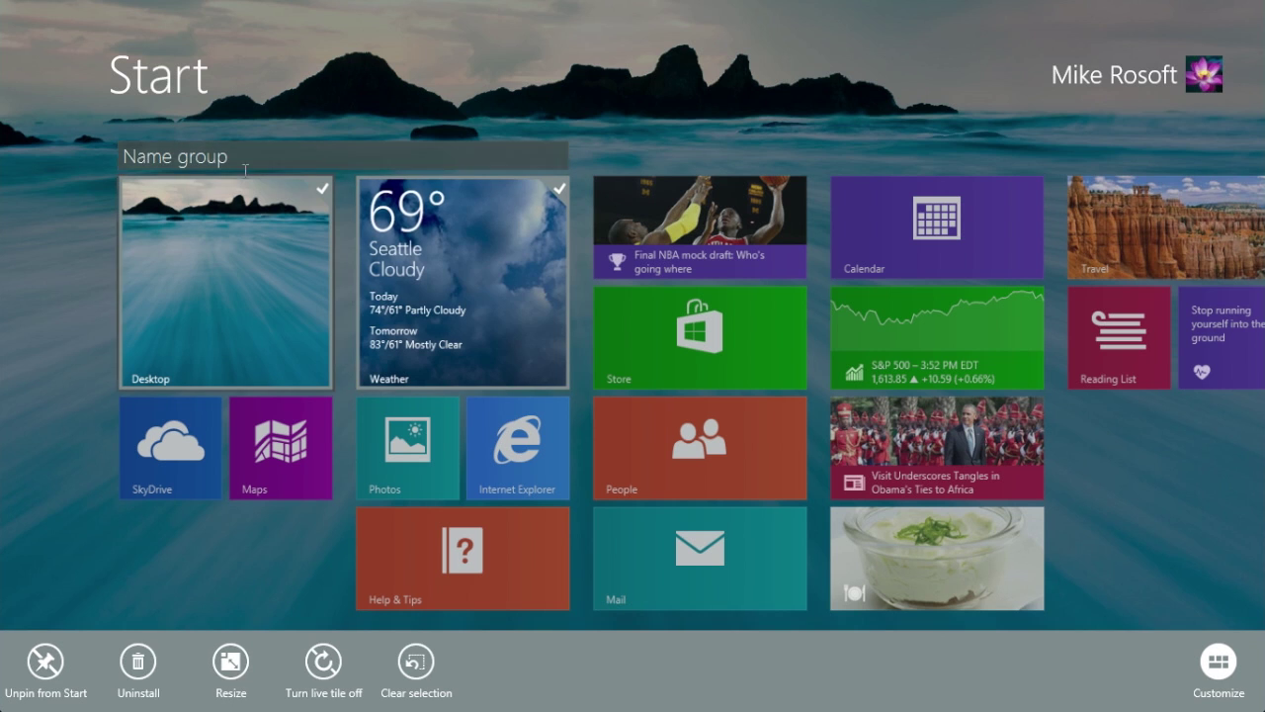
left_click(260, 166)
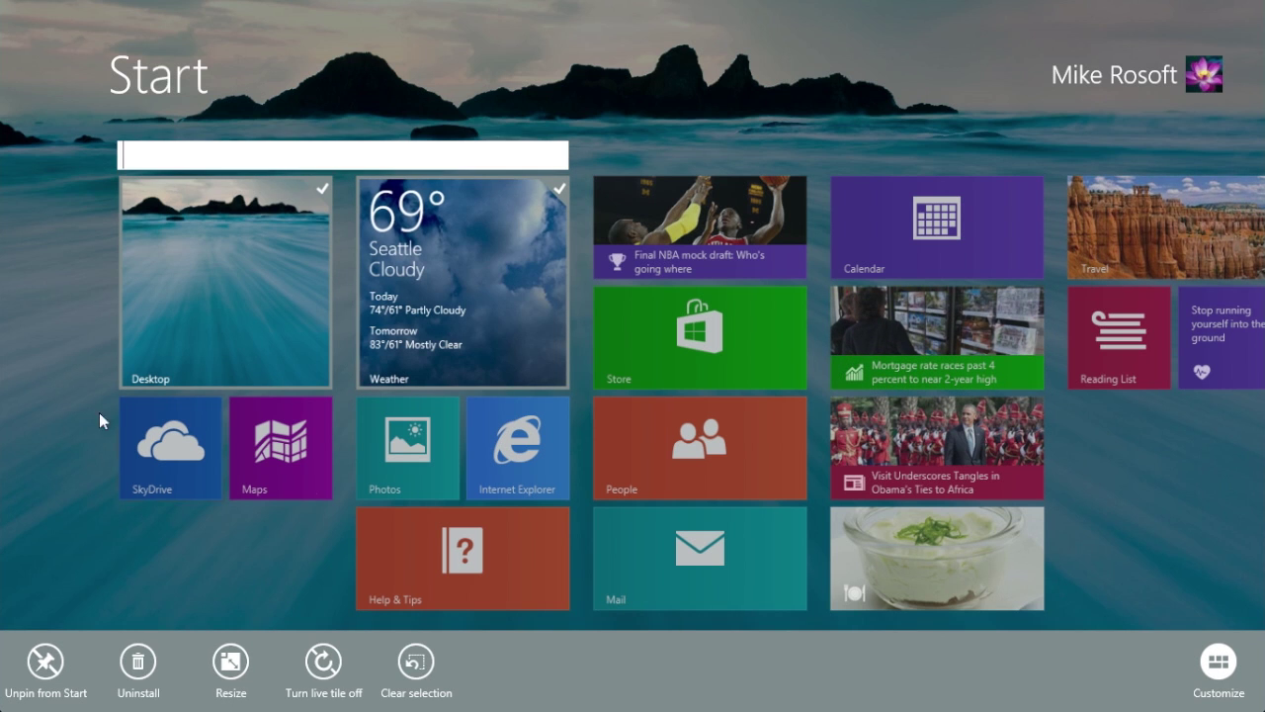
left_click(1144, 556)
left_click(56, 525)
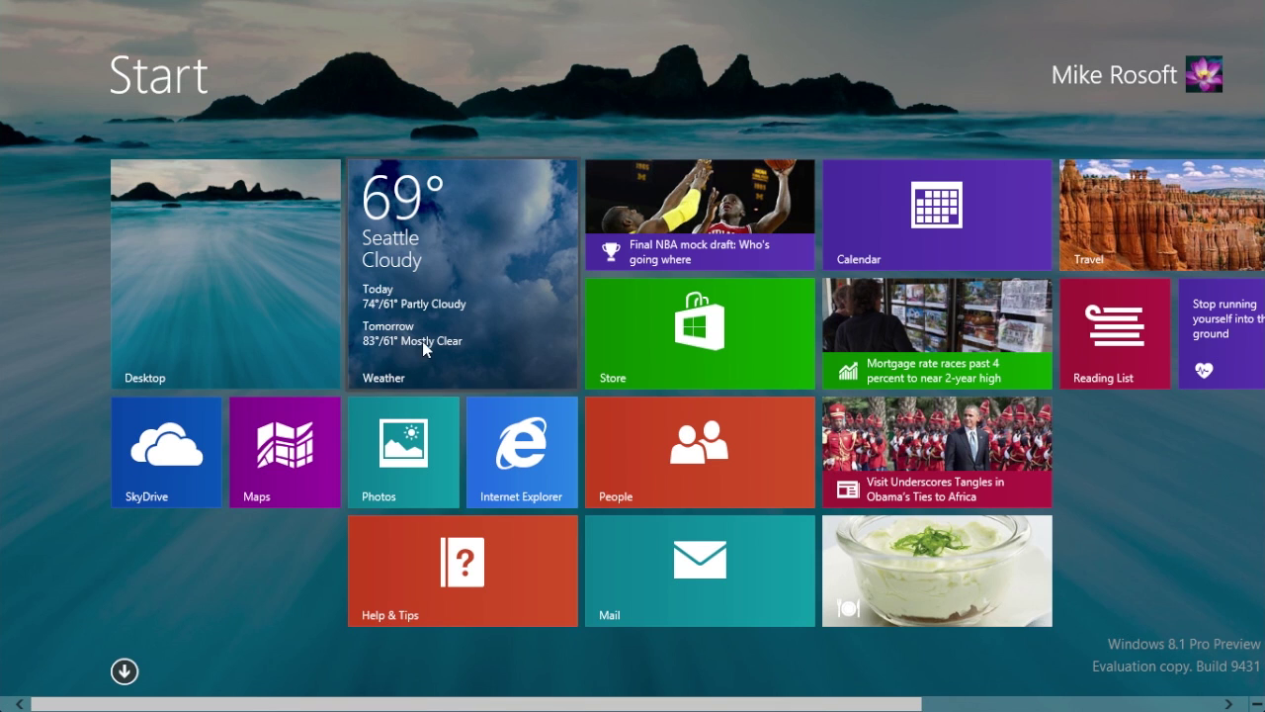
scroll(452, 479, "down", 3)
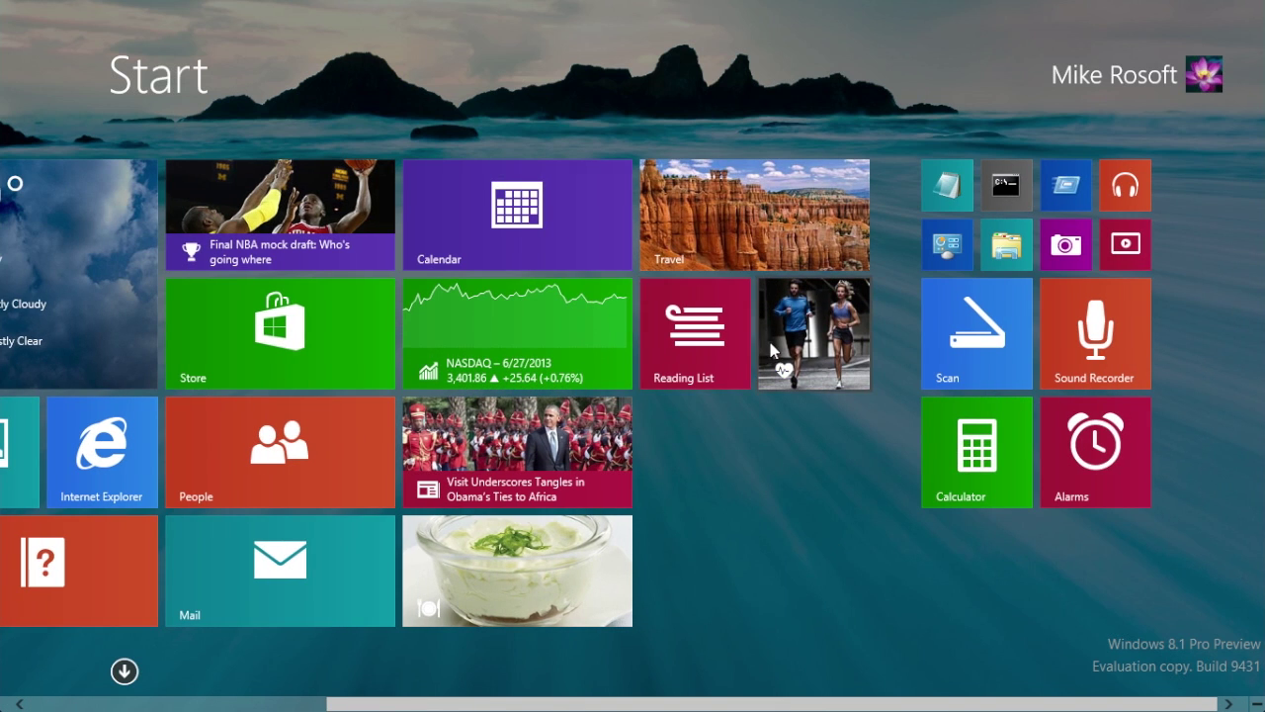
scroll(773, 351, "up", 1)
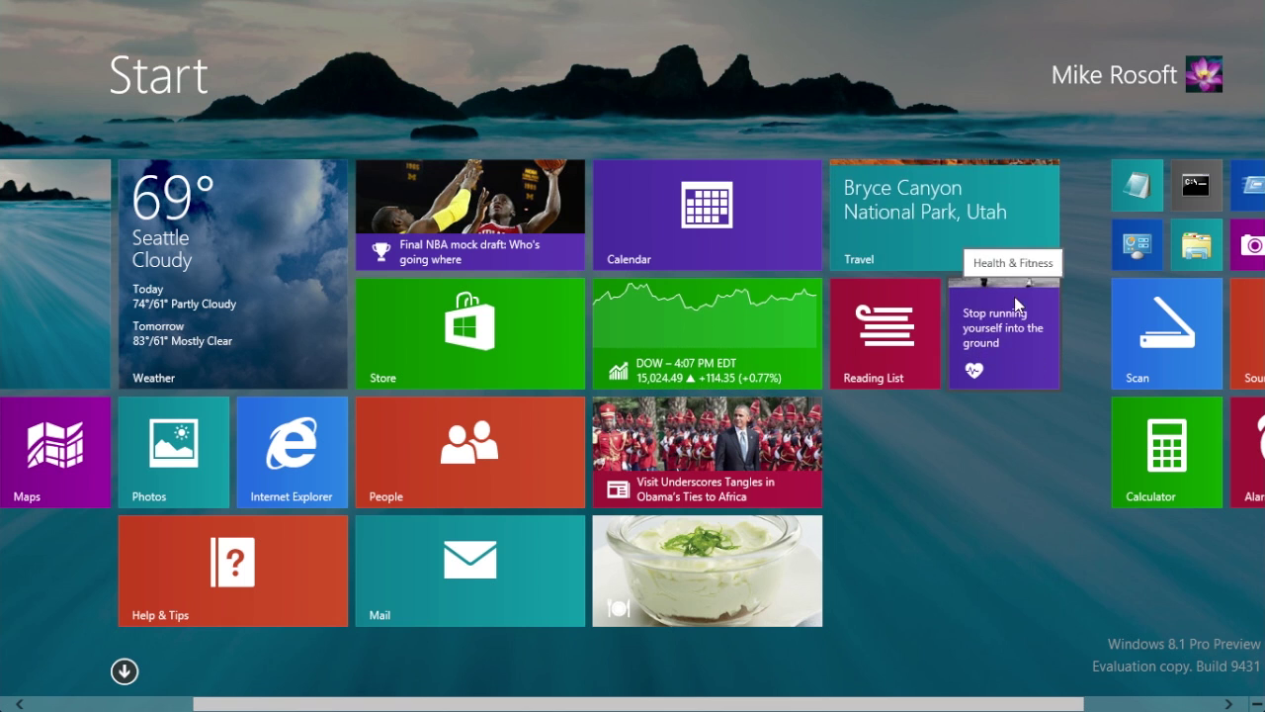
scroll(1018, 301, "up", 1)
scroll(1022, 303, "down", 2)
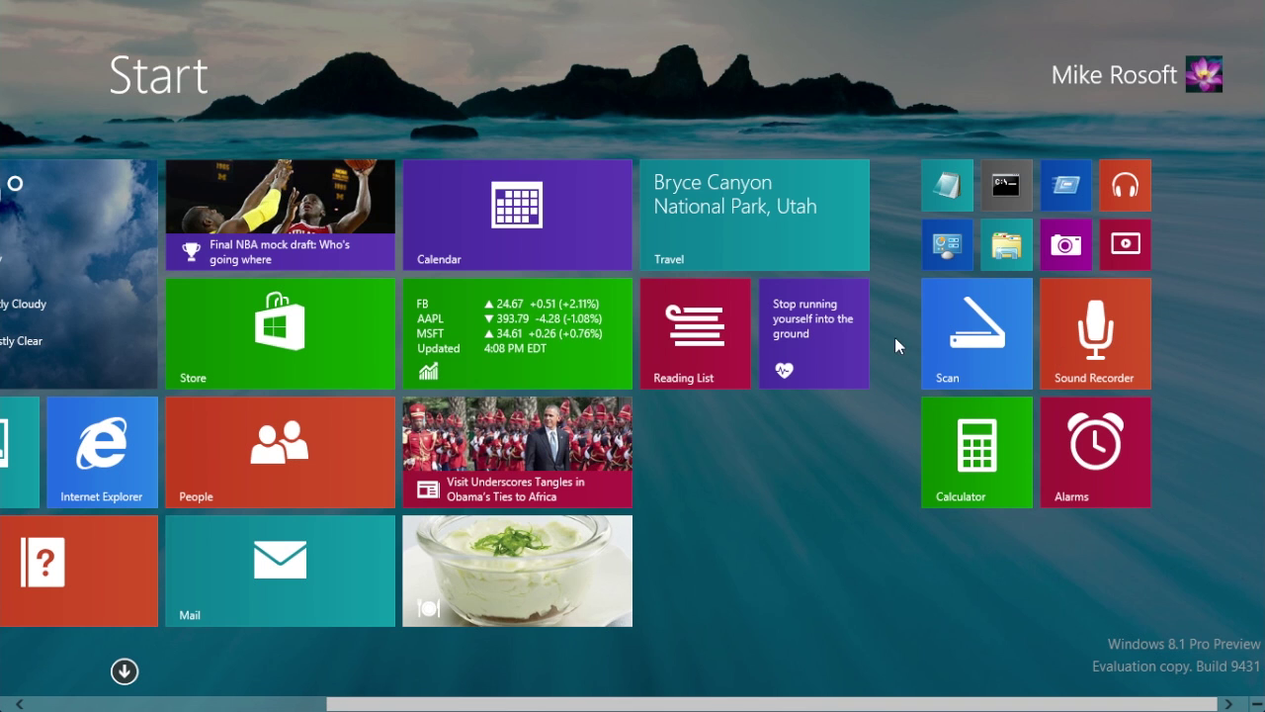
left_click(1000, 323)
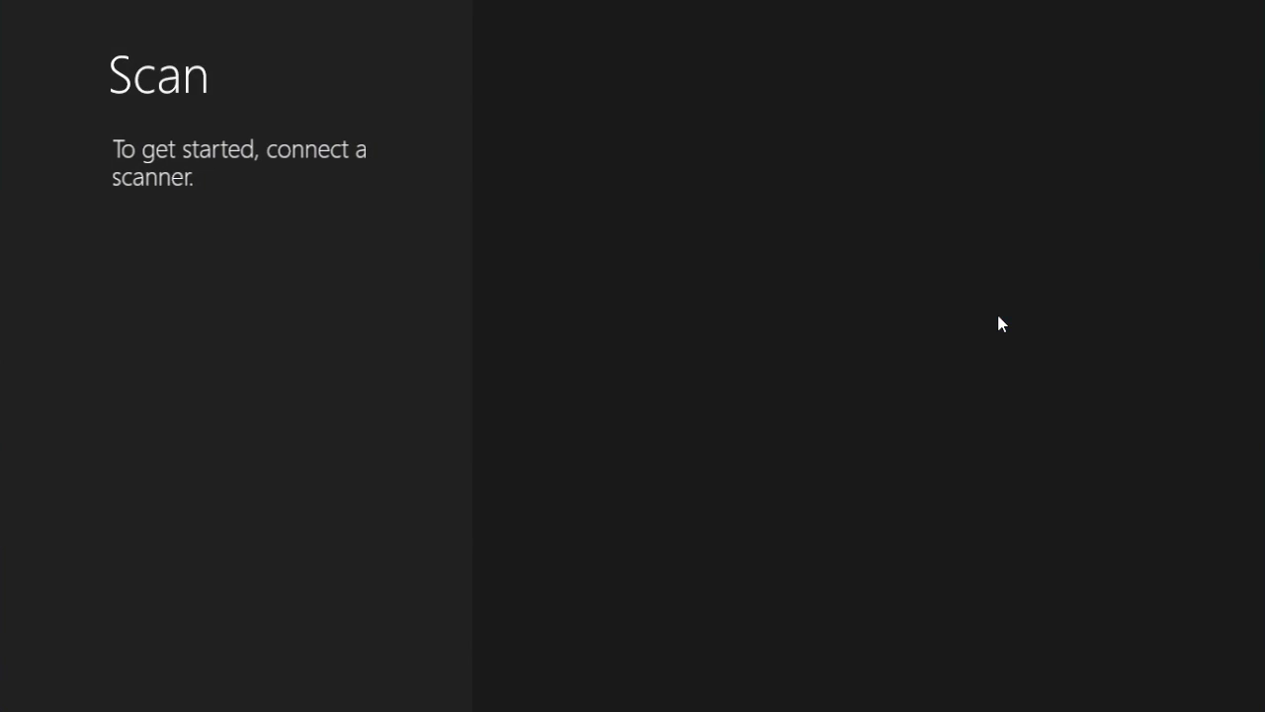
key("super")
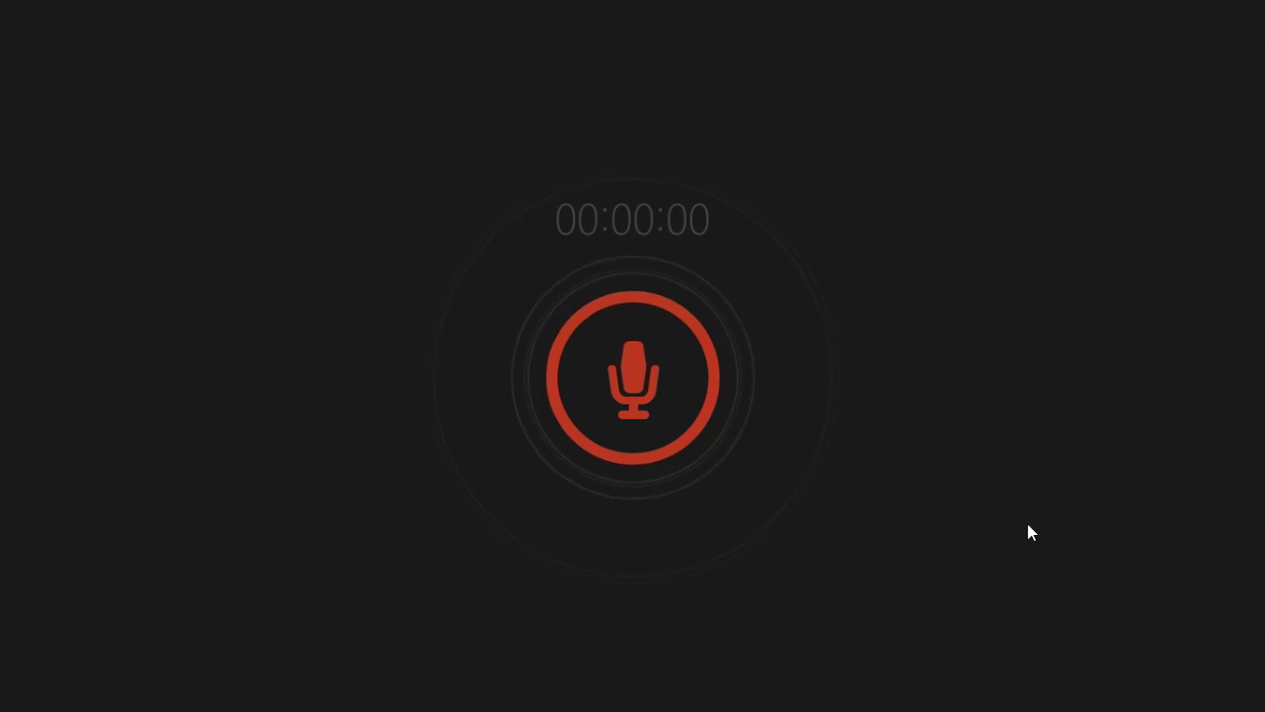
left_click(607, 362)
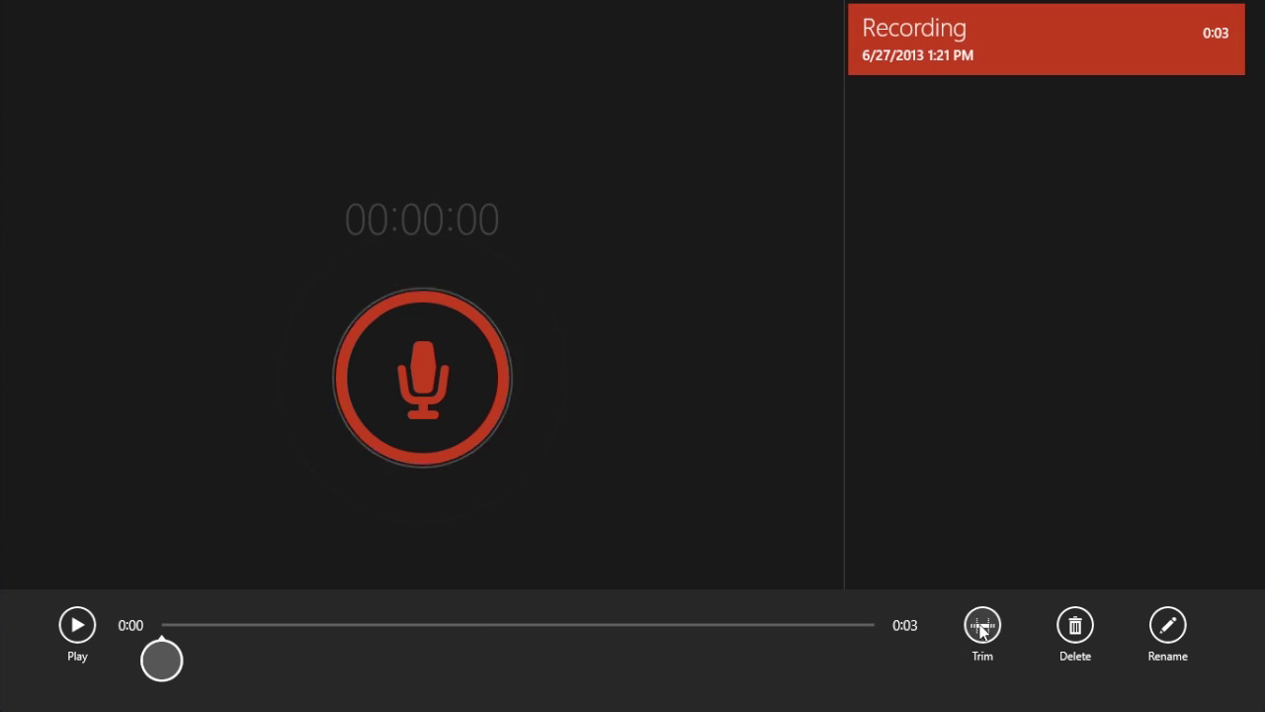
left_click(981, 630)
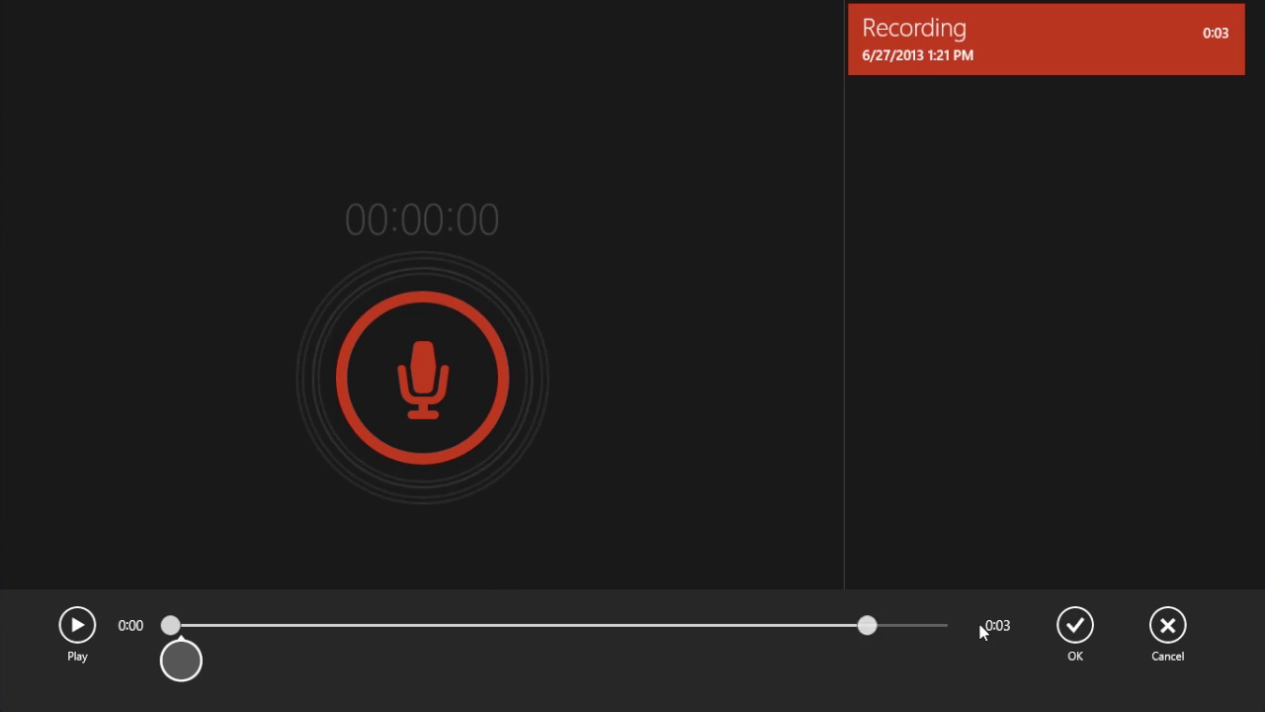
left_click(1080, 628)
left_click(1171, 629)
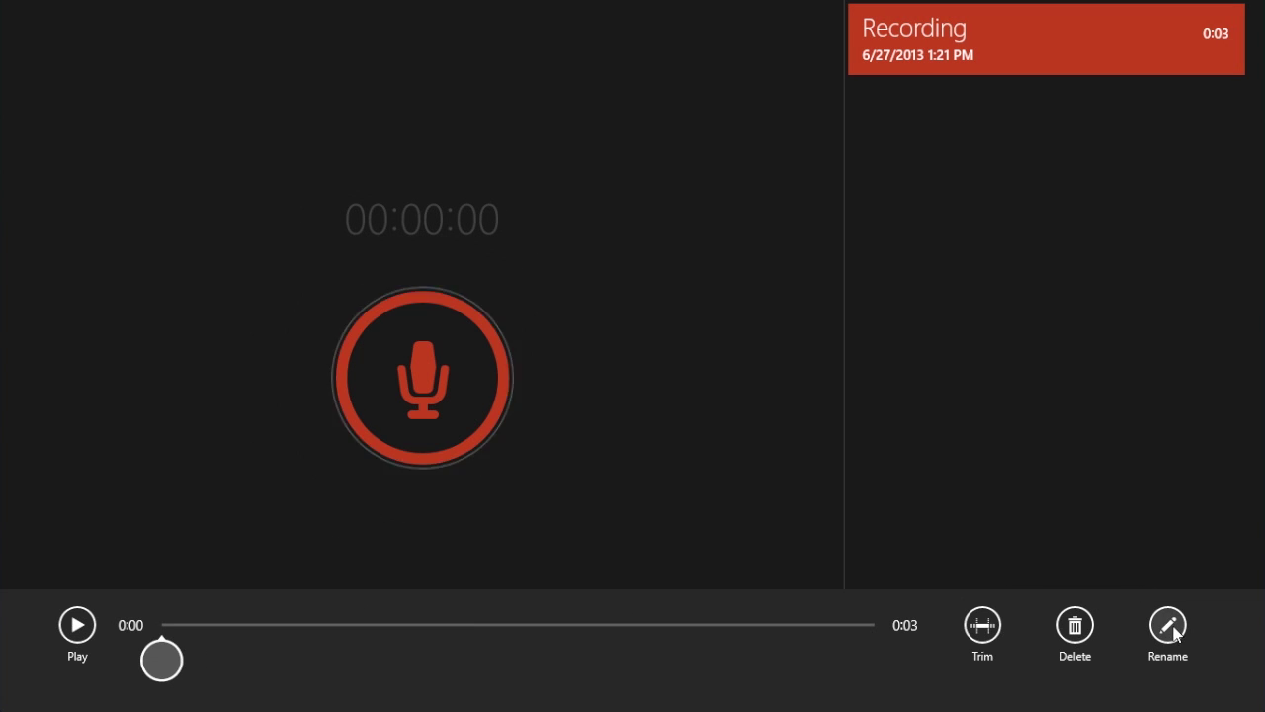
left_click(1076, 625)
left_click(1160, 545)
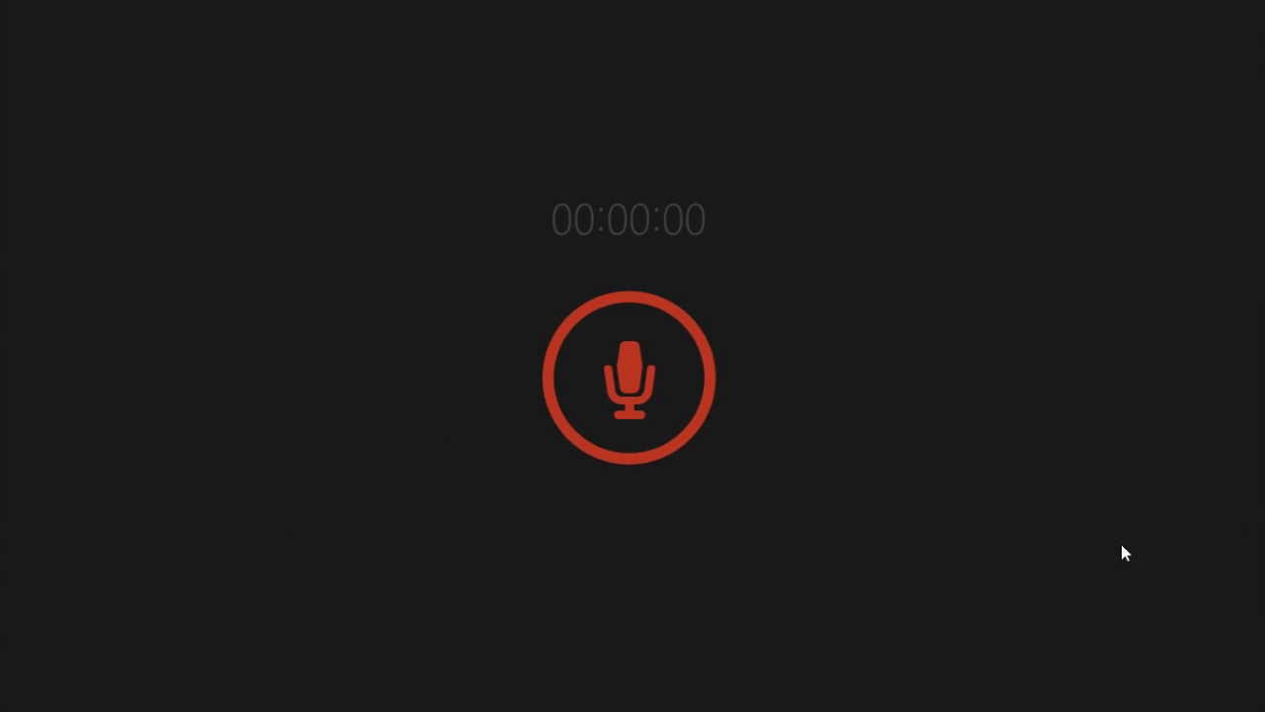
key("super")
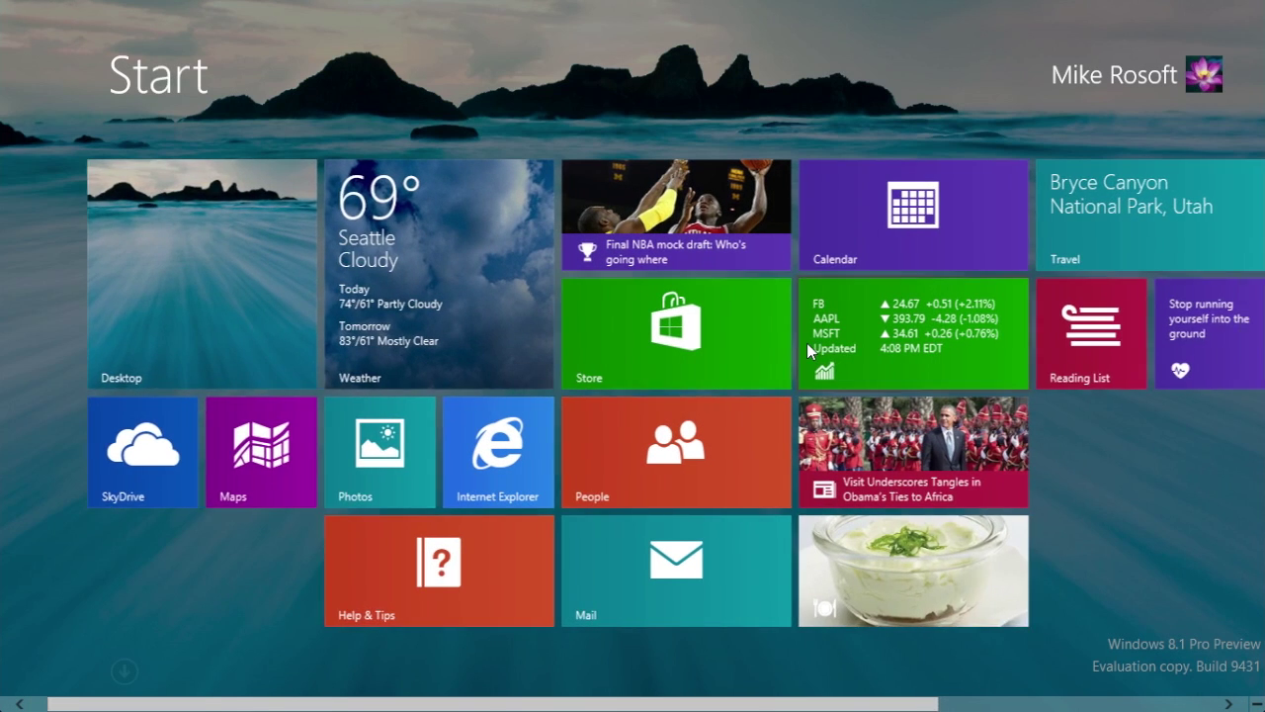
- Drag the Countdown minutes so the timer reads 00:11:30 without starting it, then return to Start
scroll(806, 343, "down", 3)
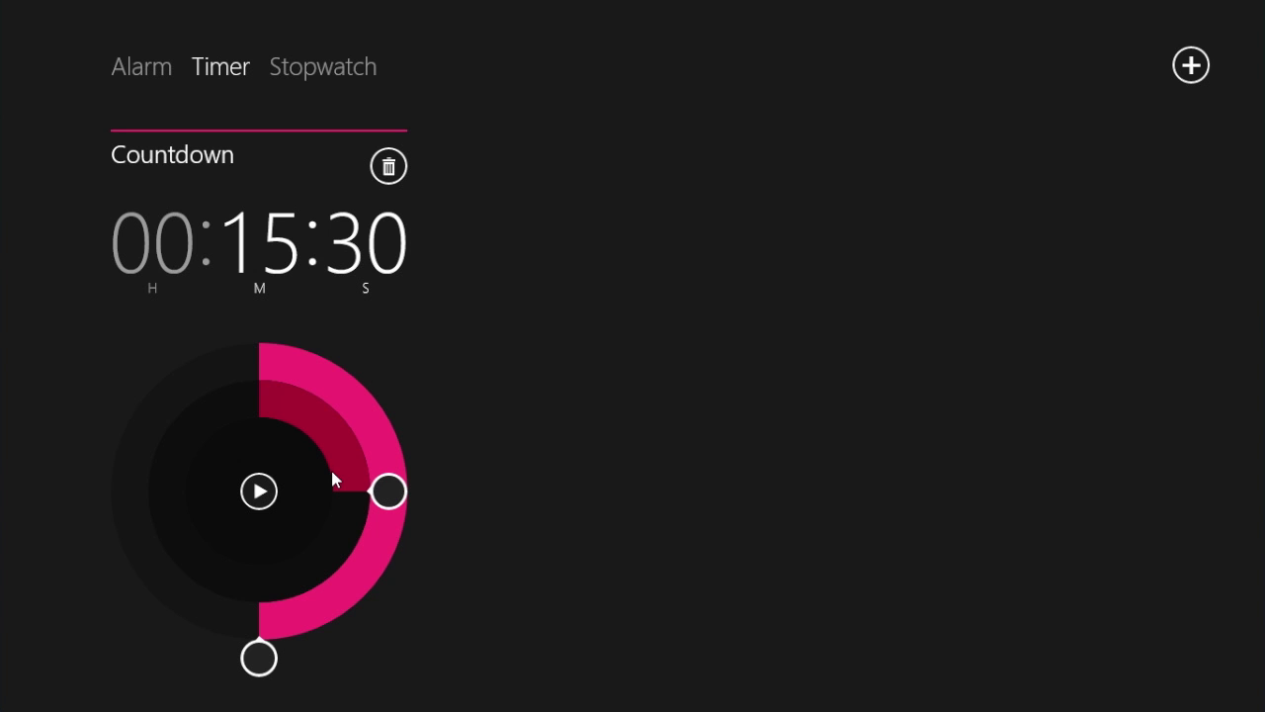
left_click_drag(388, 491, 121, 23)
key("super")
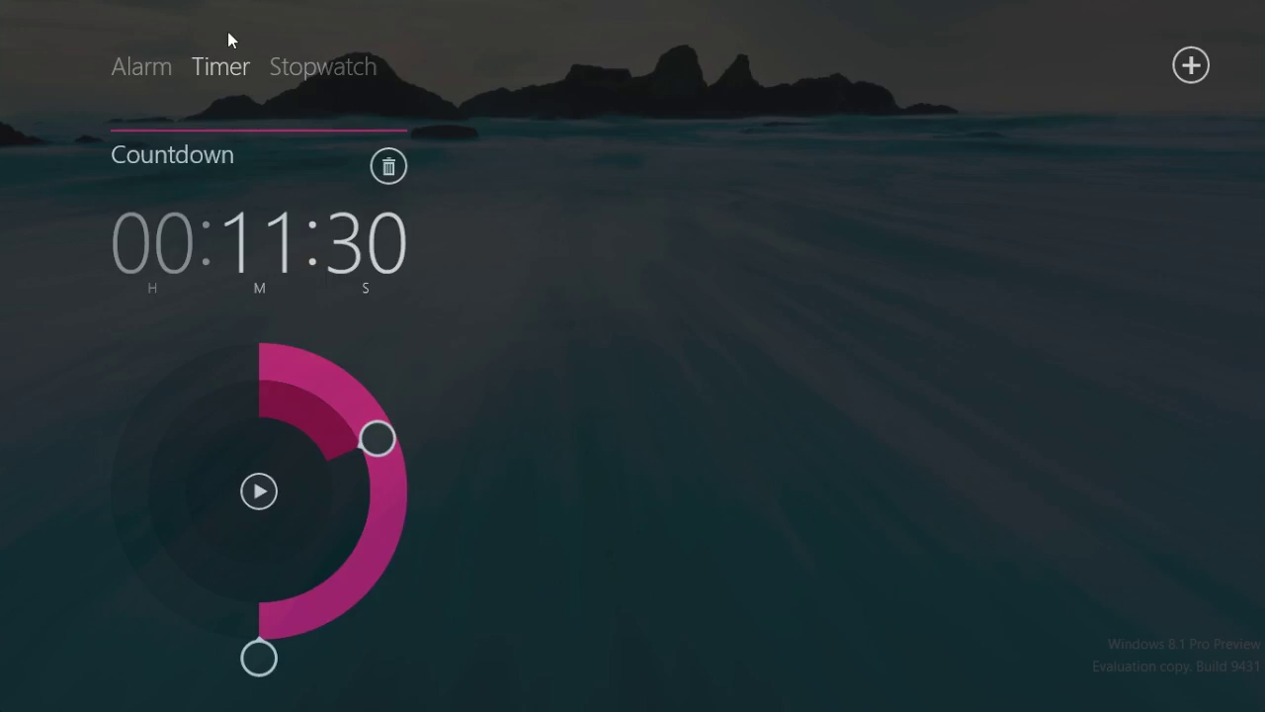
scroll(979, 447, "down", 3)
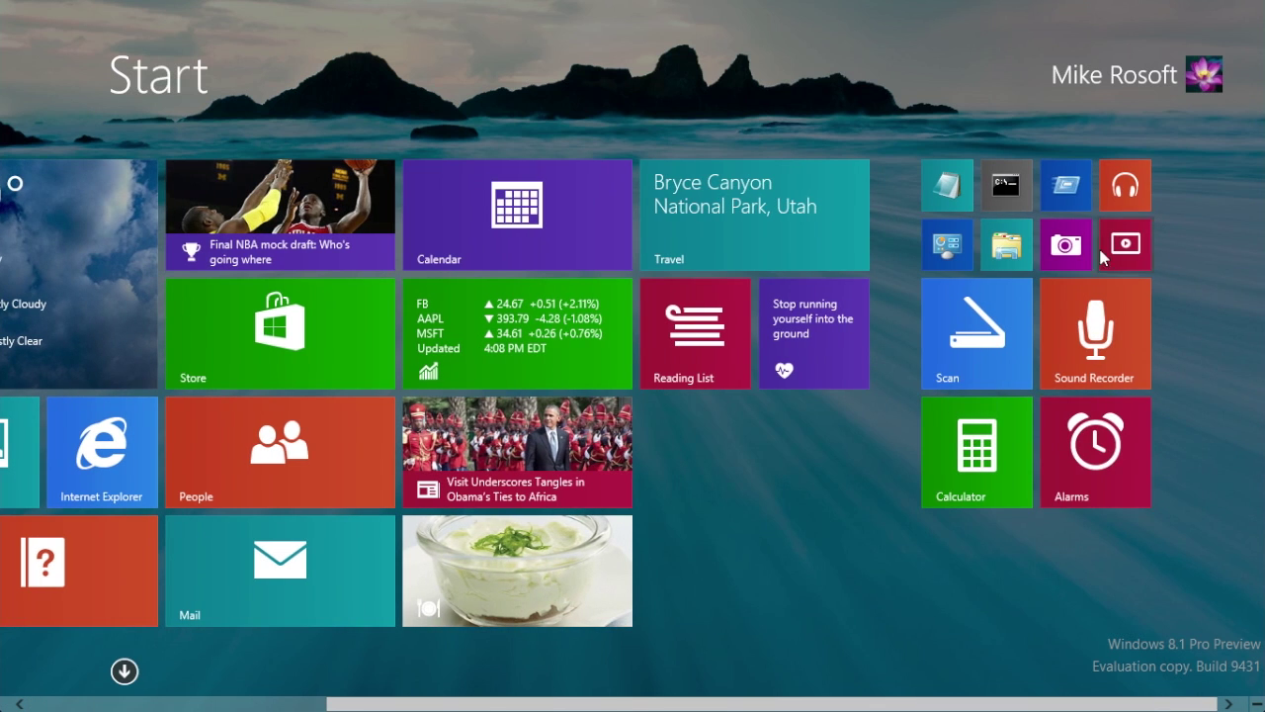
- Open the Store, show its category bar, view ScribbleMix, and go back to the Popular now home page
scroll(708, 375, "up", 3)
left_click(727, 352)
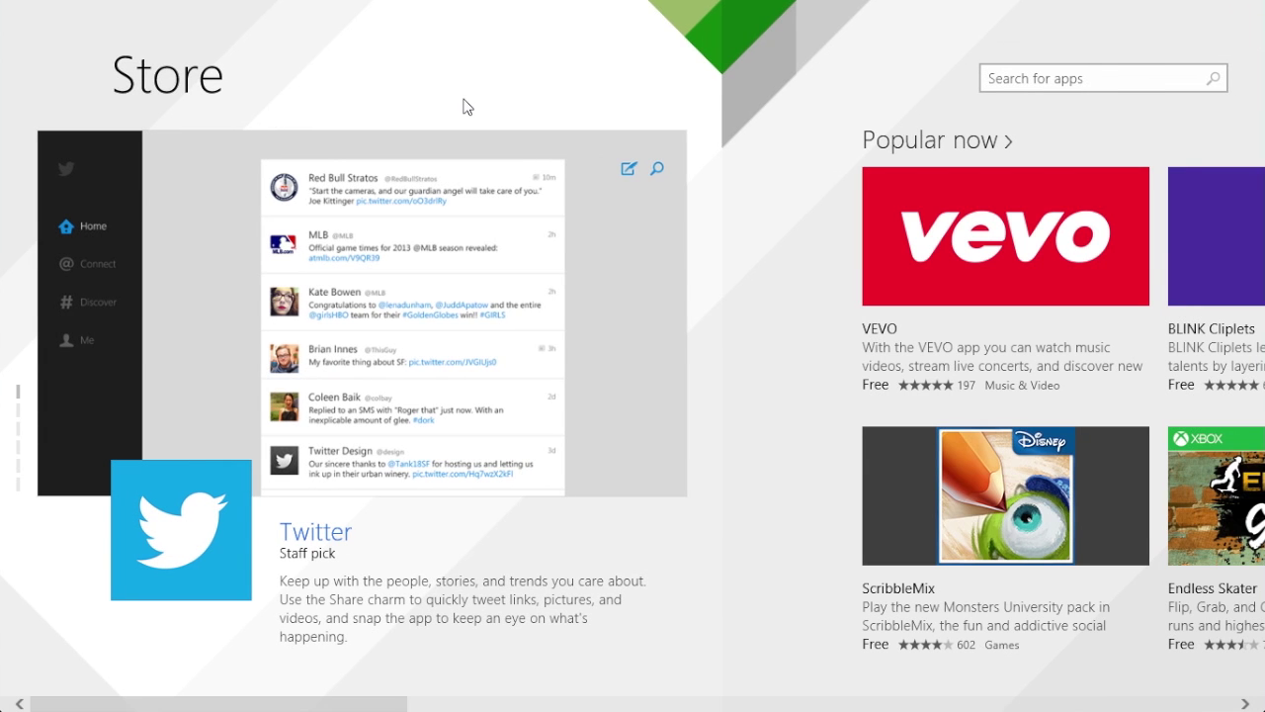
right_click(466, 107)
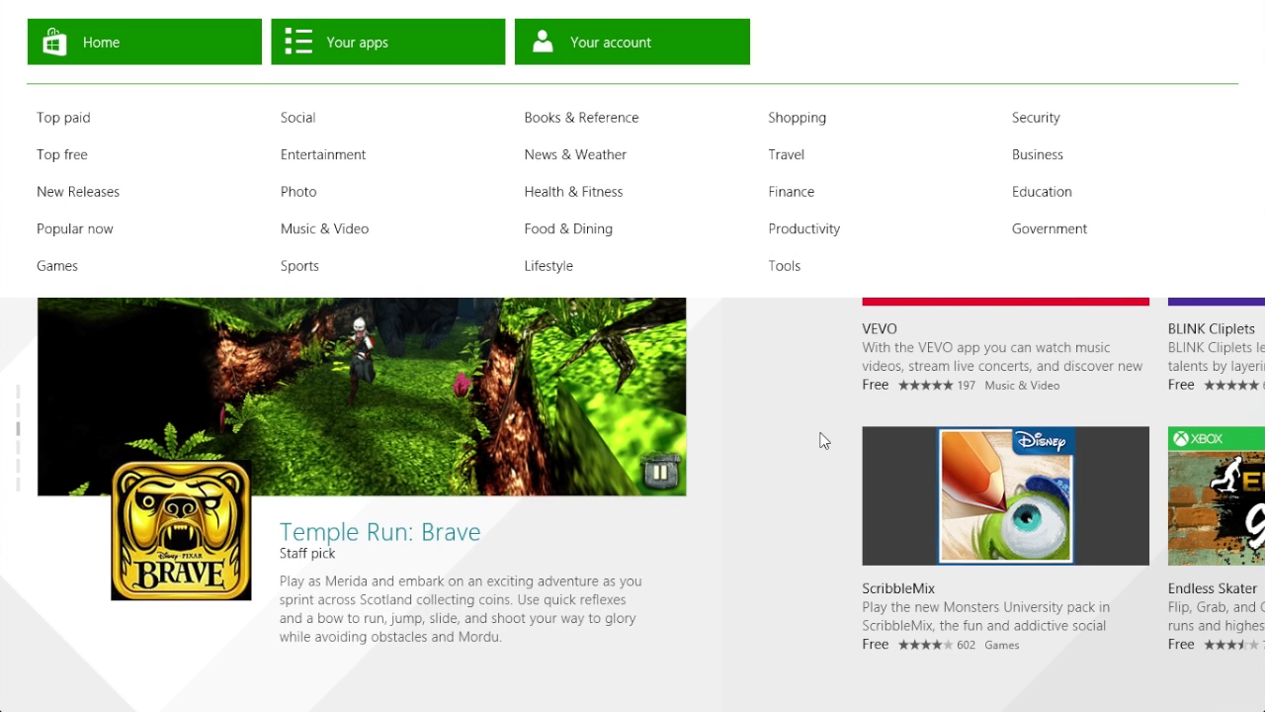
left_click(819, 438)
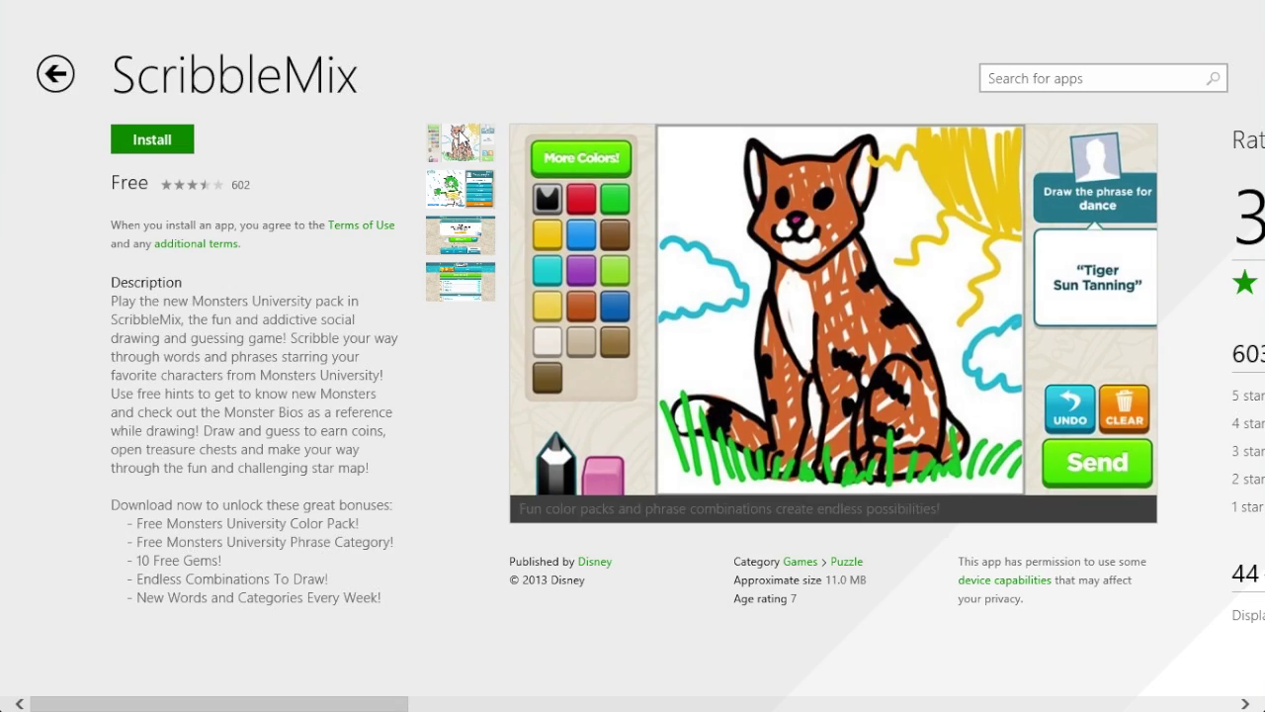
left_click(53, 70)
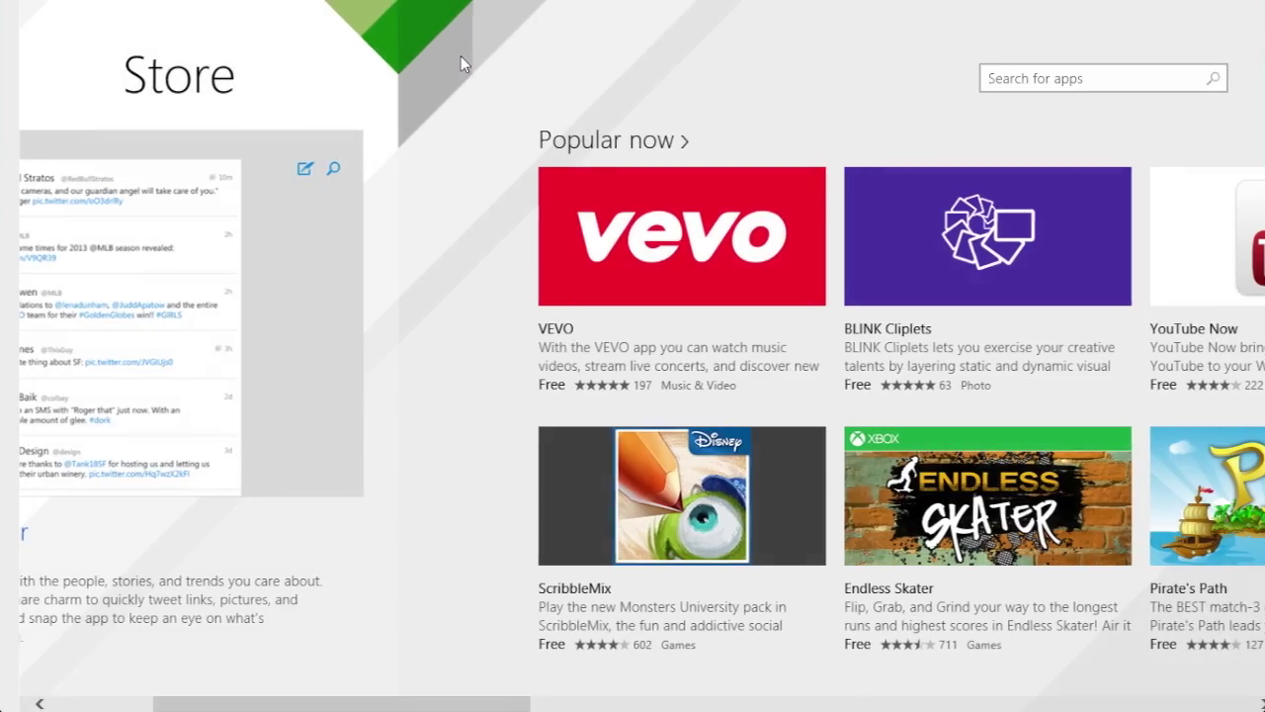
- Open Help & Tips briefly, then scroll Start back to the Desktop, Weather and SkyDrive tiles
key("super")
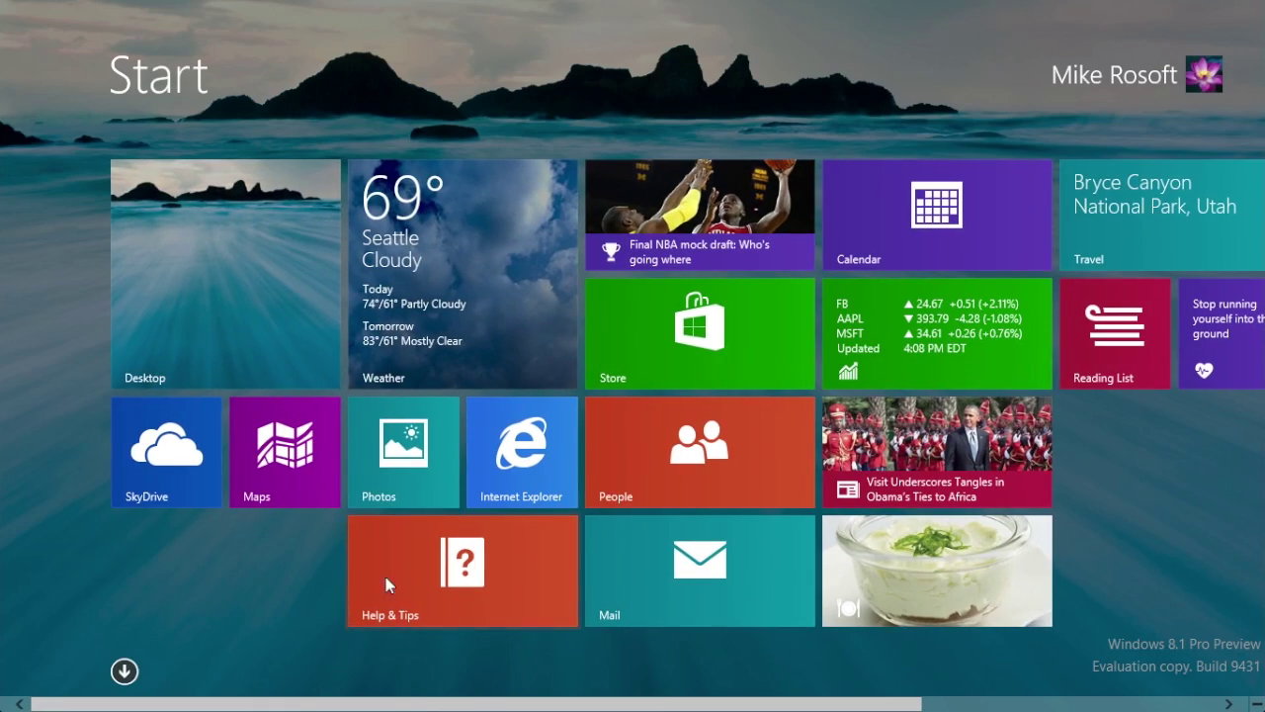
left_click(411, 564)
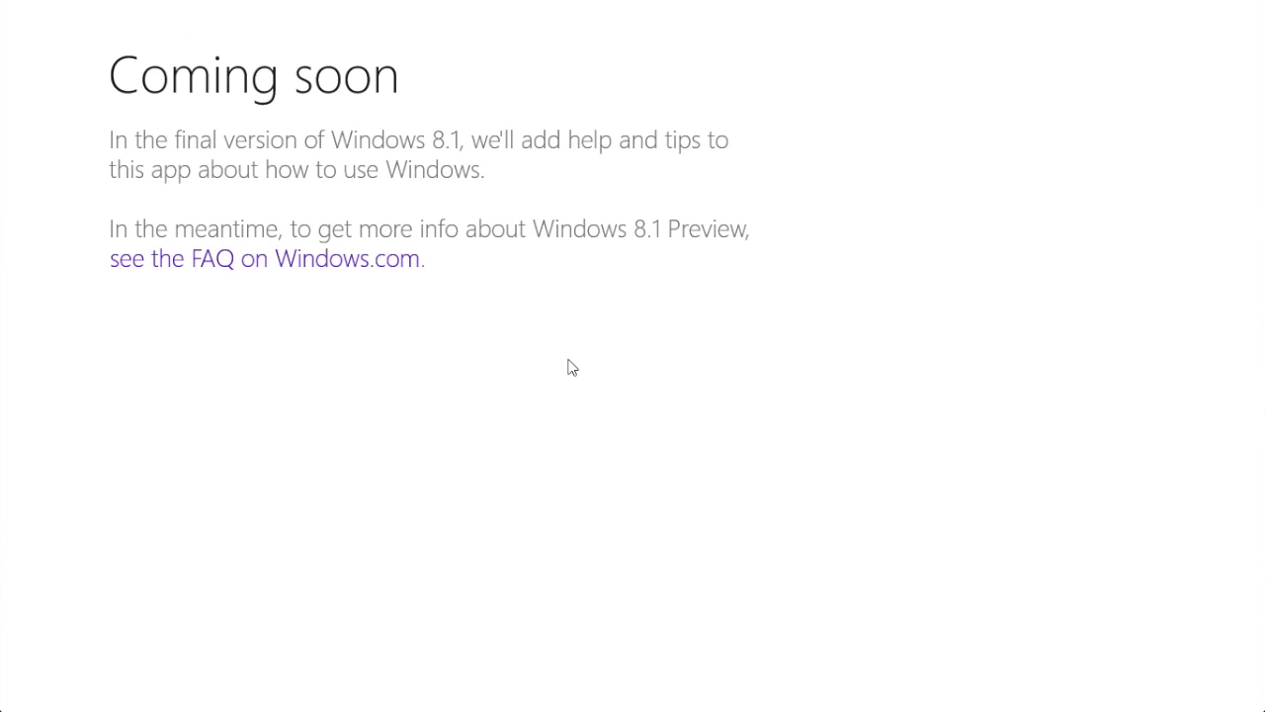
key("super")
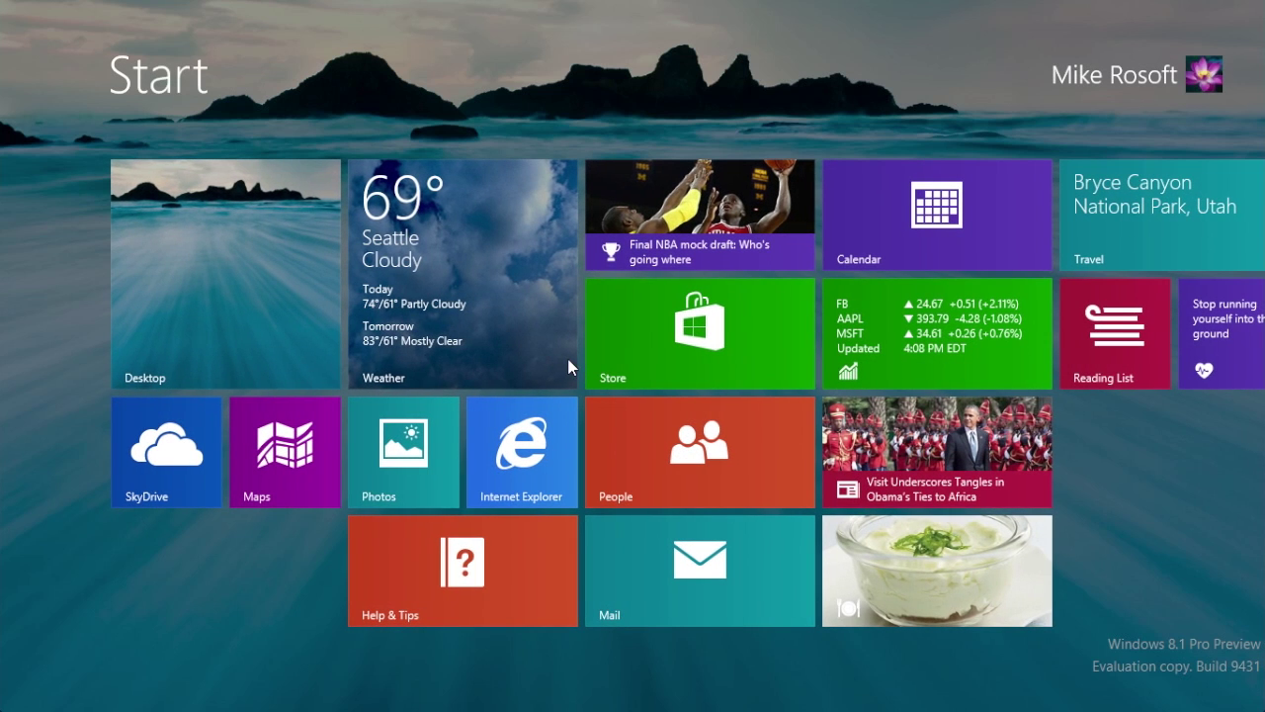
scroll(845, 450, "down", 3)
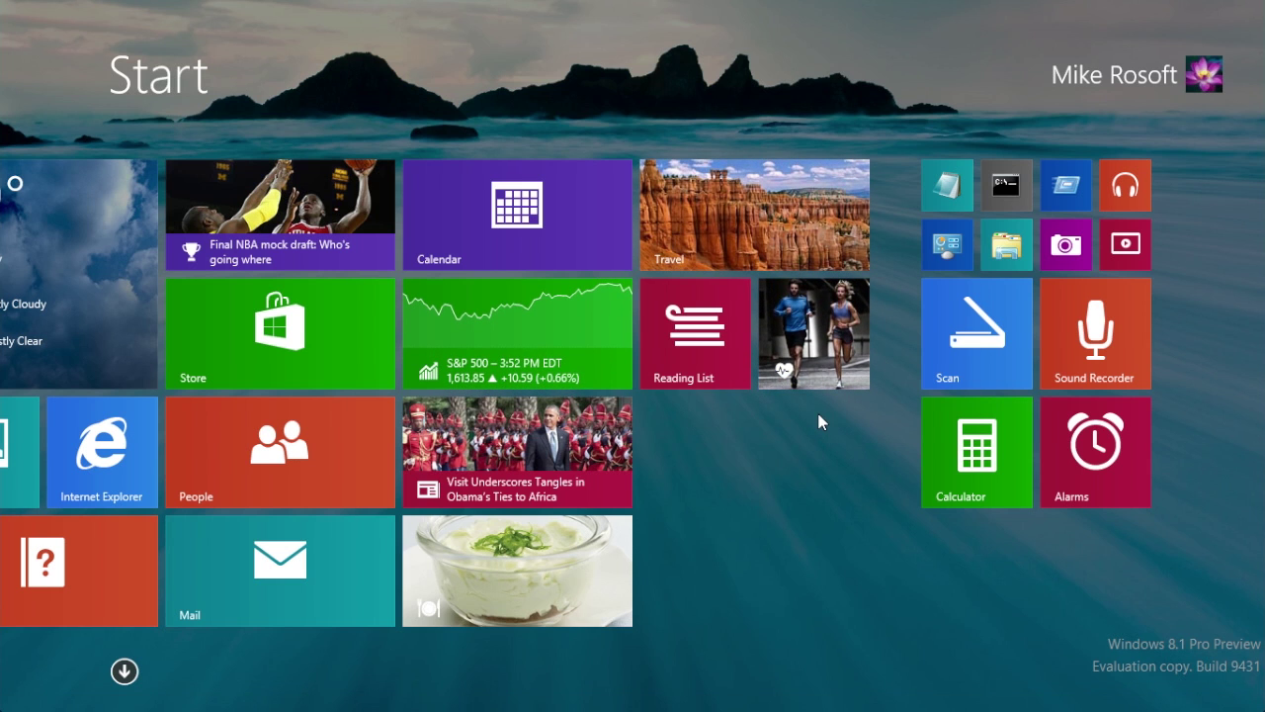
scroll(818, 421, "up", 3)
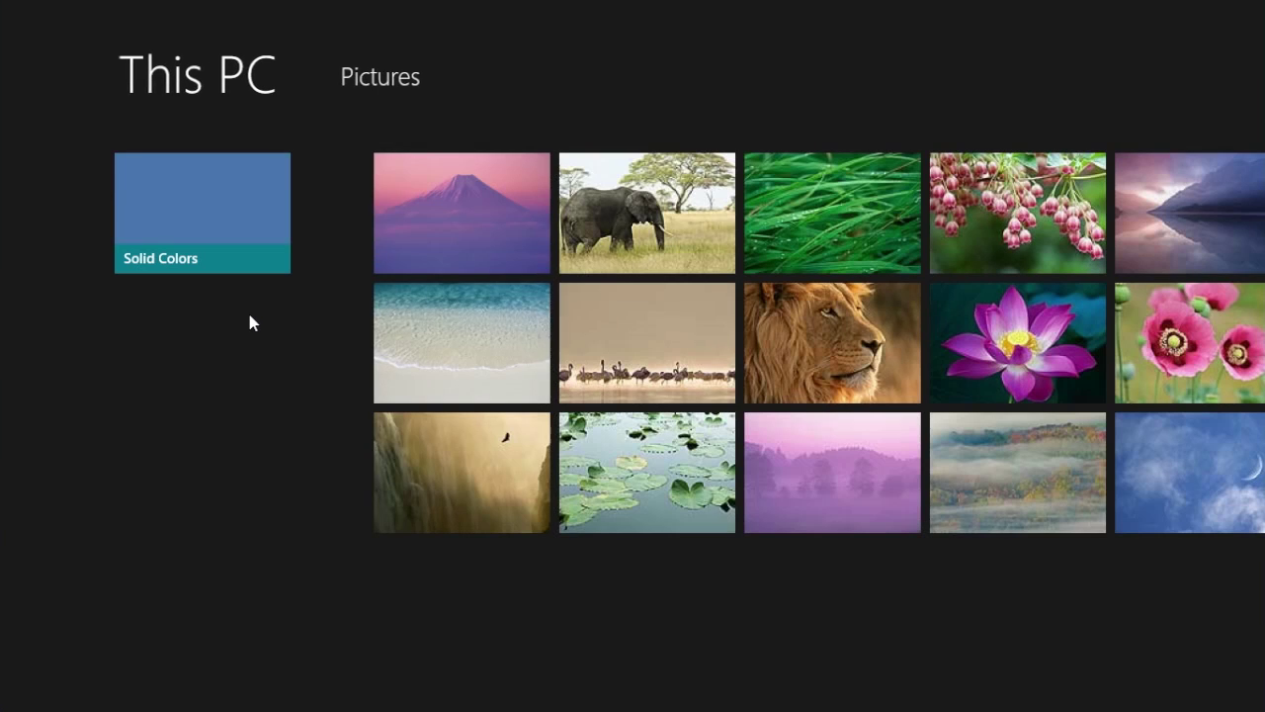
- Open Photos on This PC Pictures and show the app switcher listing Help & Tips, Store, Alarms and others
scroll(552, 315, "down", 3)
scroll(552, 315, "down", 5)
scroll(603, 314, "up", 8)
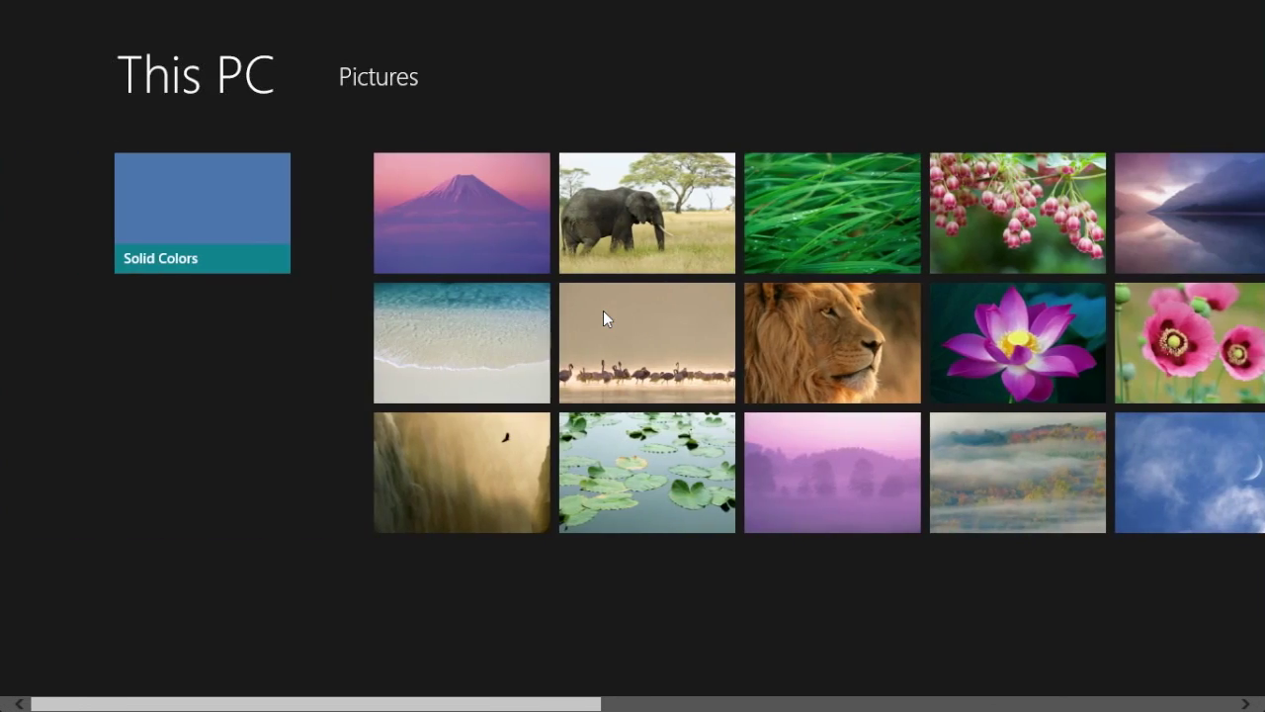
key("super")
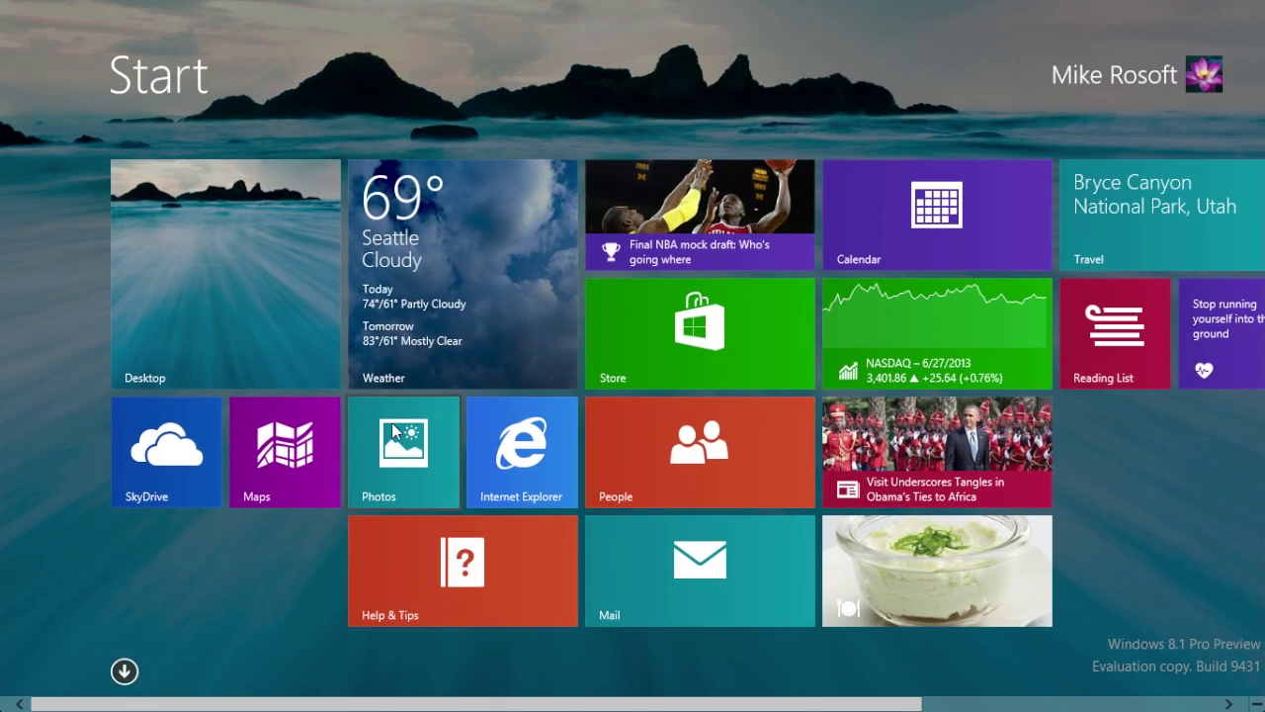
left_click(388, 415)
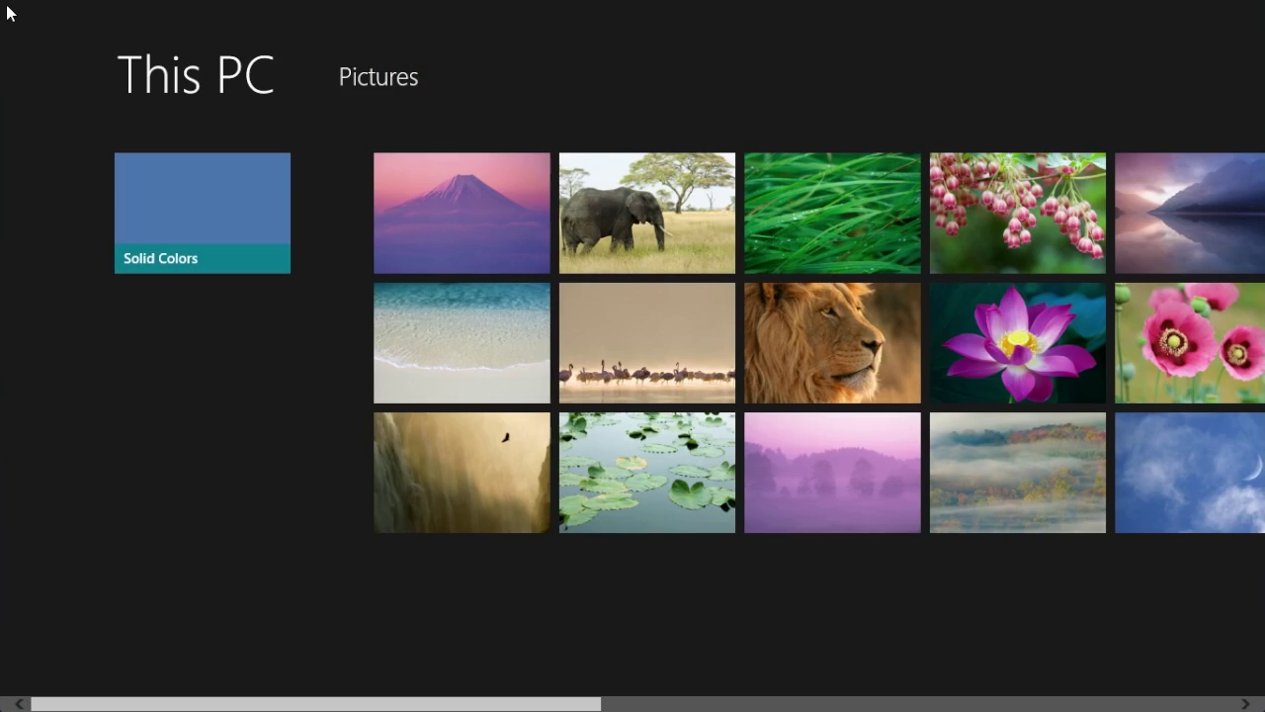
mouse_move(5, 14)
mouse_move(20, 133)
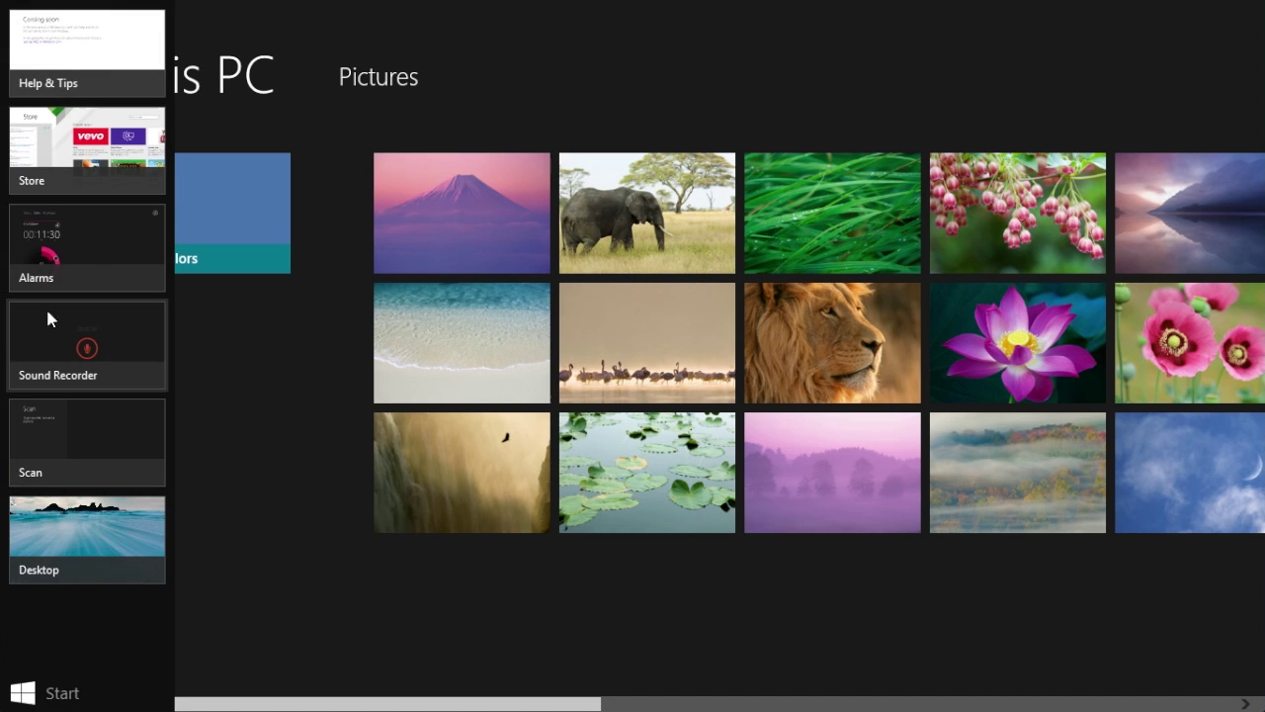
- Snap the Alarms 00:11:30 countdown into the right half beside Photos, then widen the Photos pane
left_click_drag(57, 244, 1159, 342)
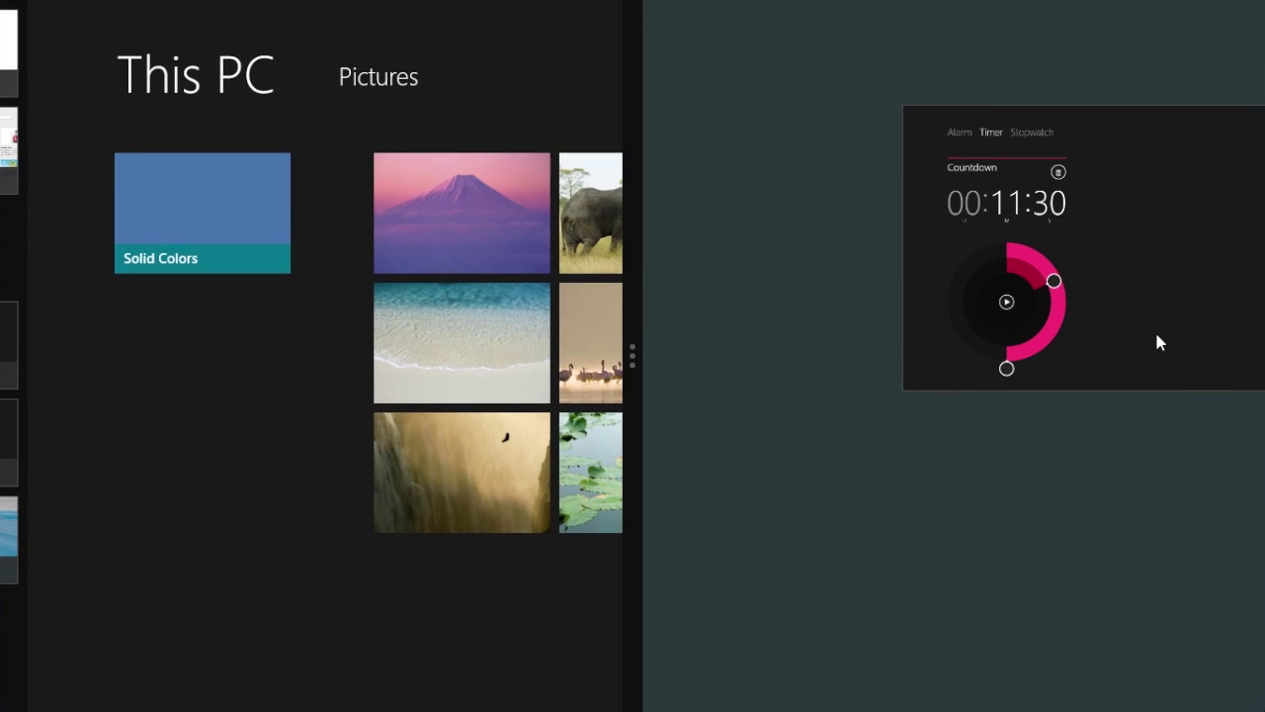
left_click_drag(1159, 342, 1156, 342)
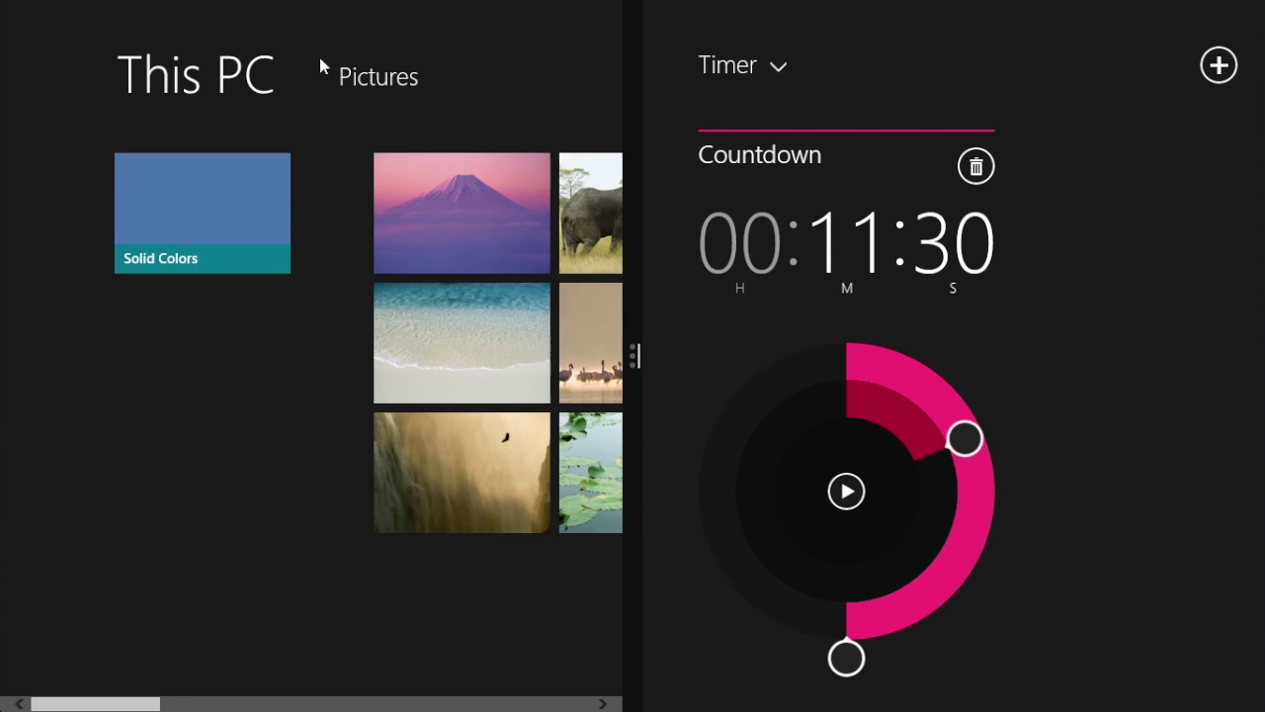
mouse_move(594, 344)
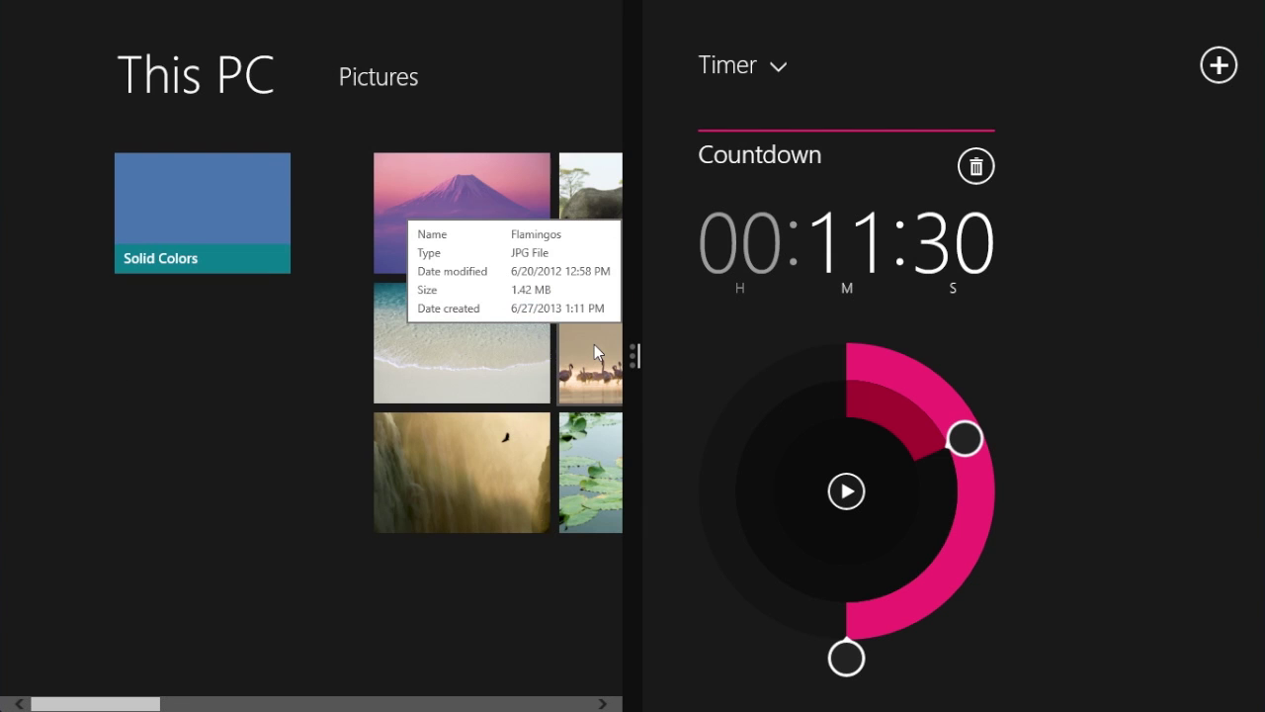
mouse_move(600, 191)
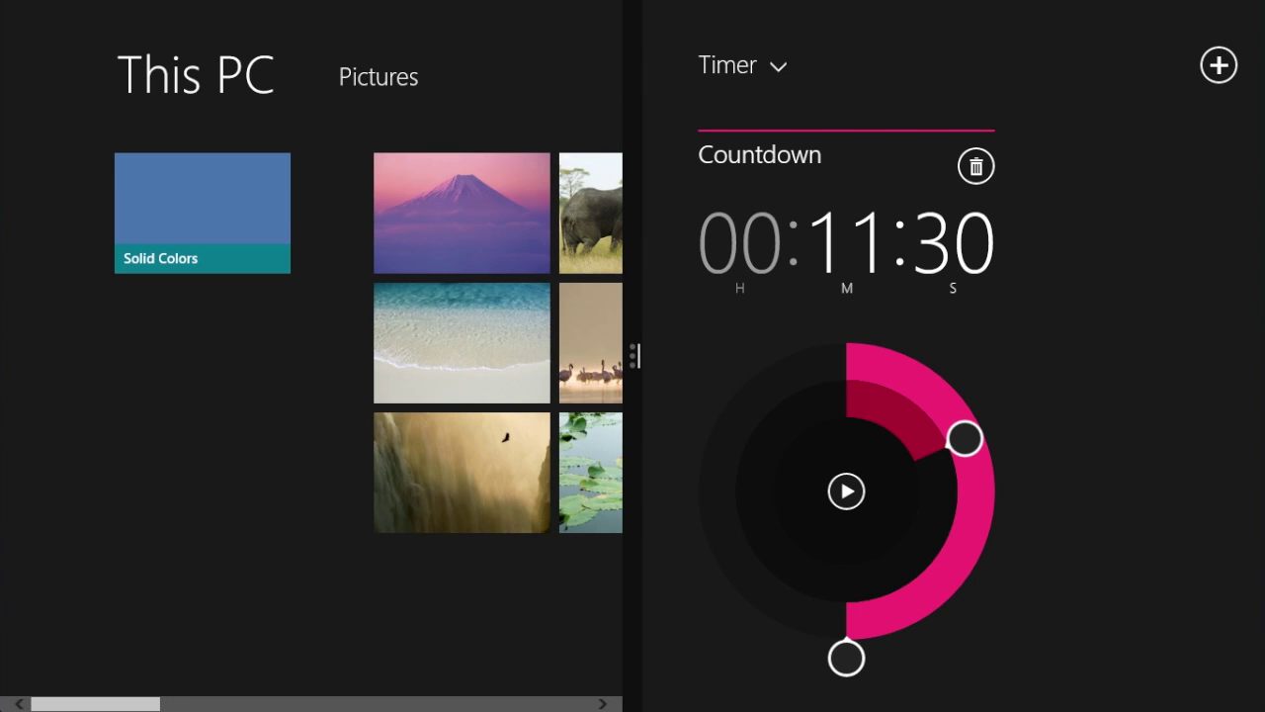
scroll(455, 249, "right", 6)
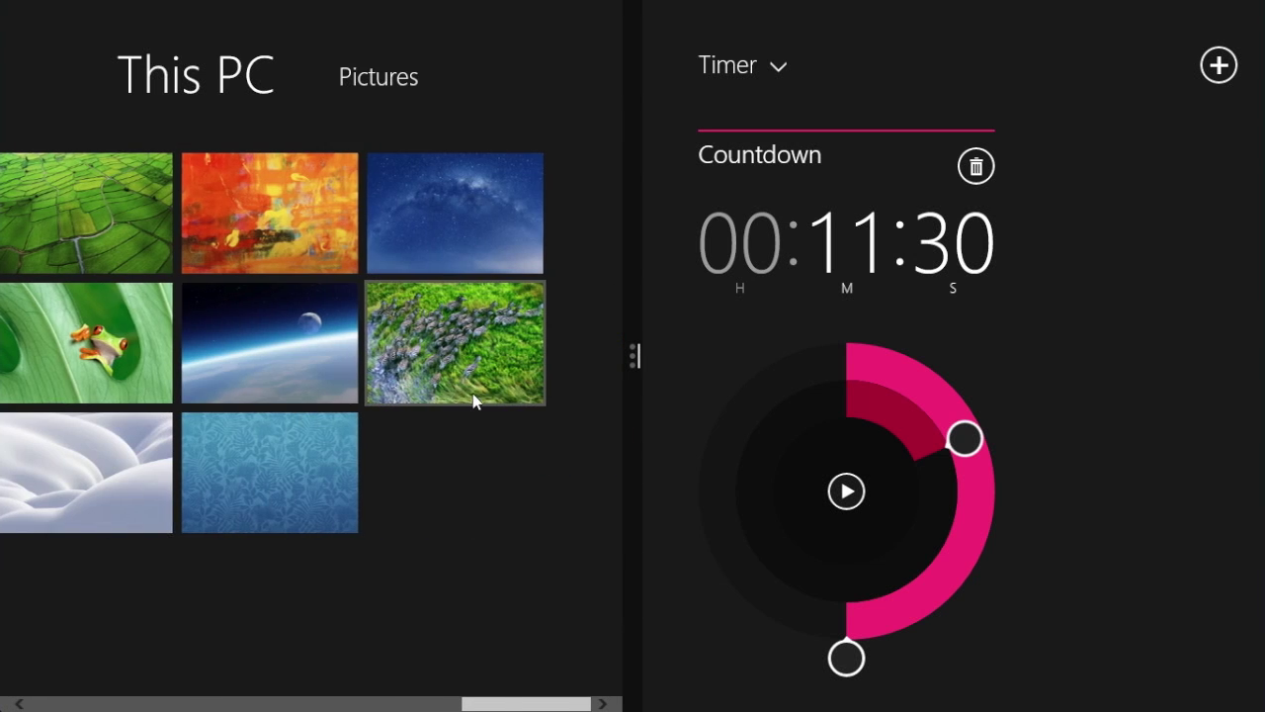
scroll(474, 401, "left", 6)
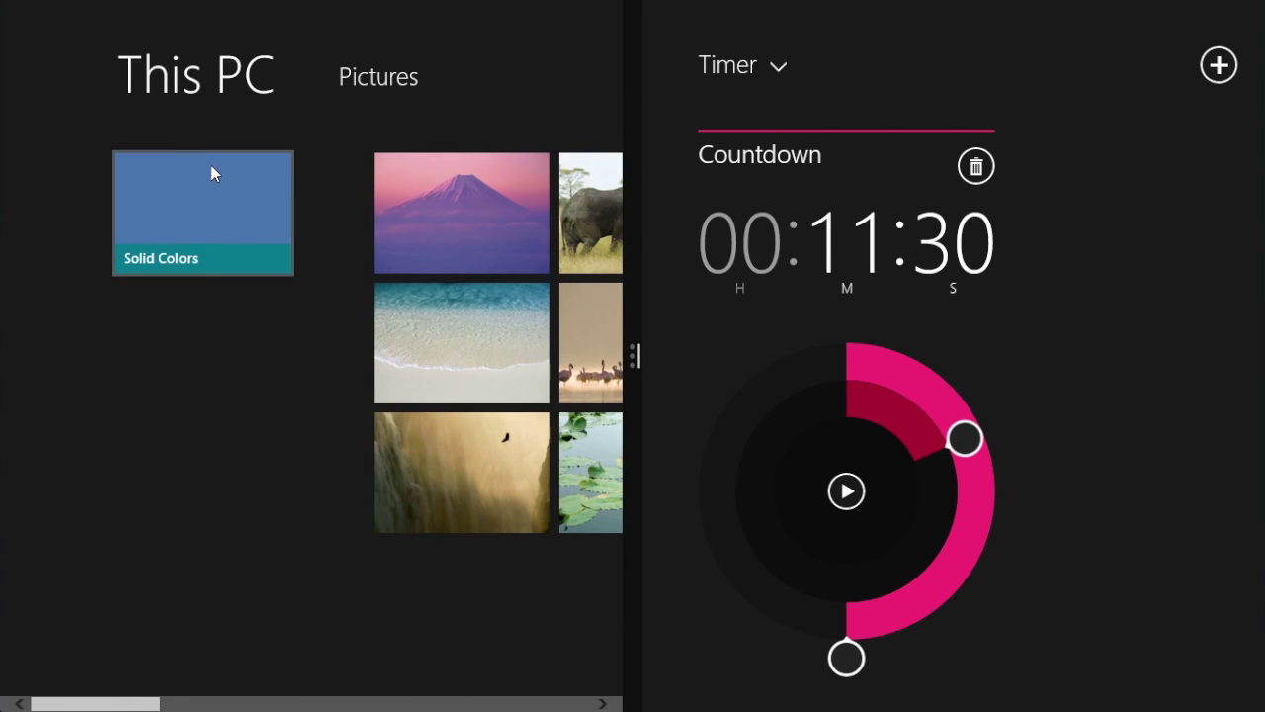
mouse_move(212, 166)
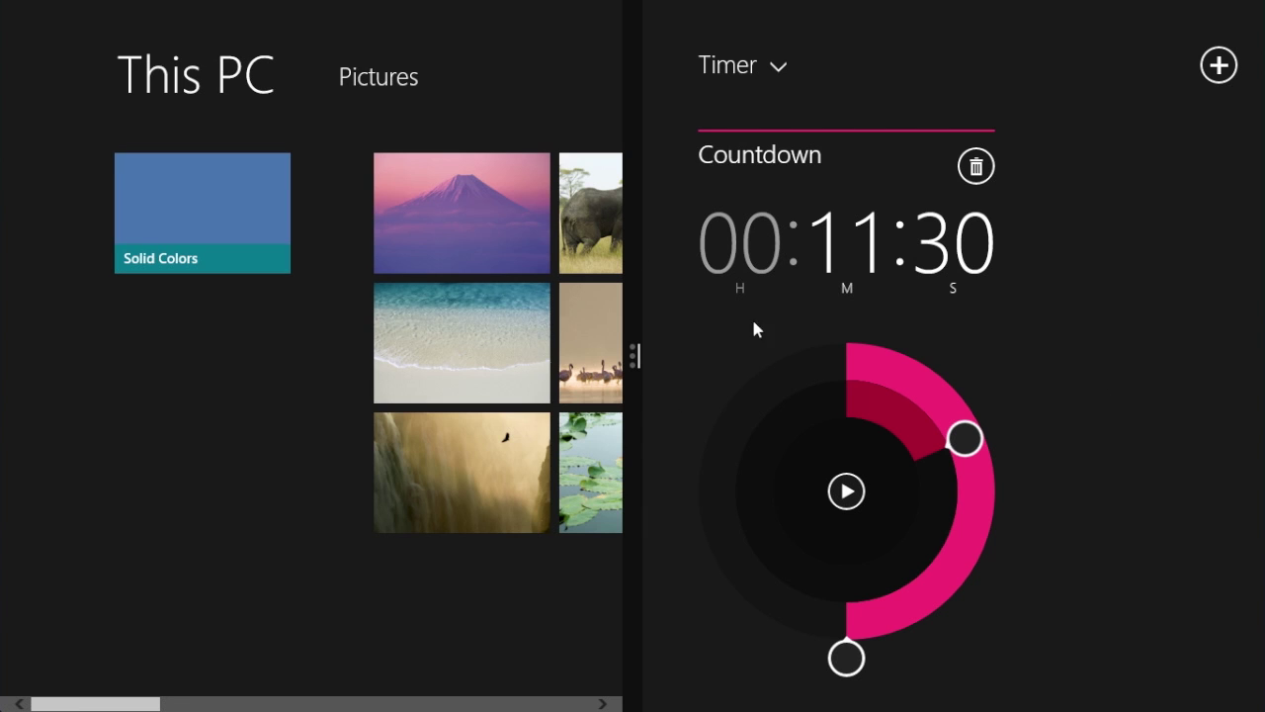
left_click_drag(636, 358, 944, 345)
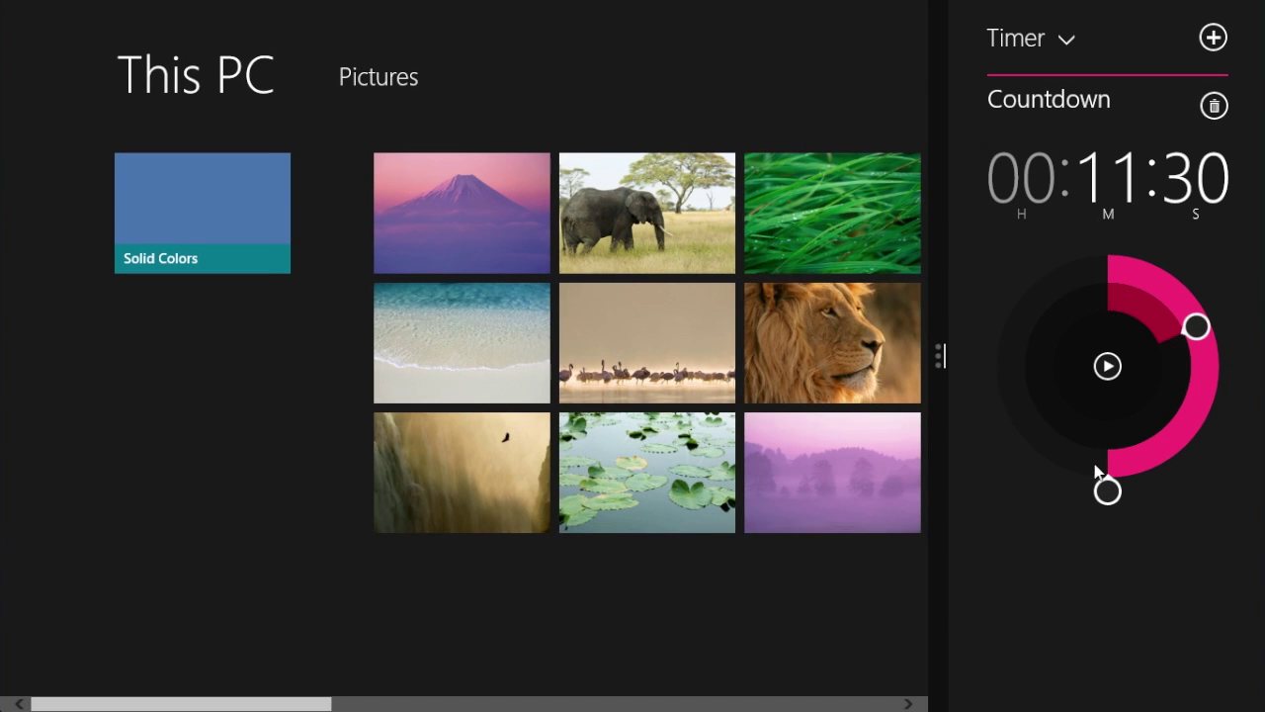
- Browse Photos' Pictures beside the narrow Alarms strip, then leave the split view
scroll(605, 608, "down", 15)
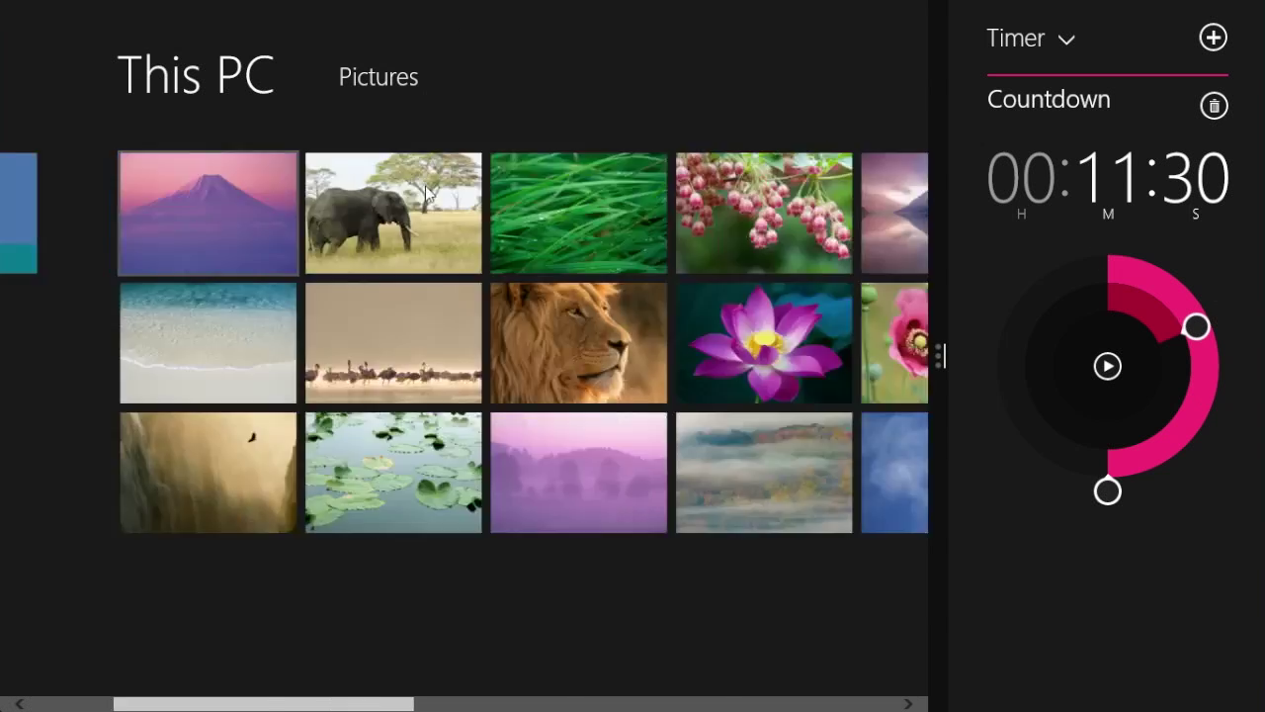
left_click_drag(669, 705, 68, 695)
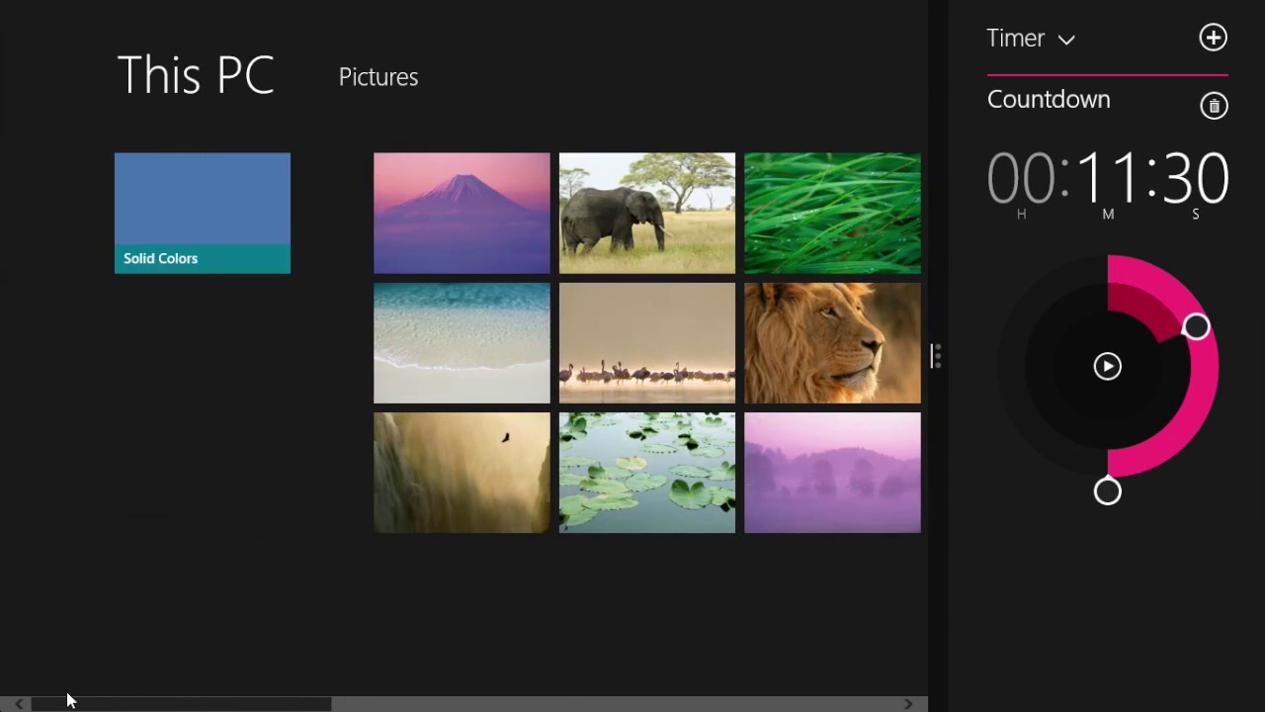
scroll(781, 488, "down", 10)
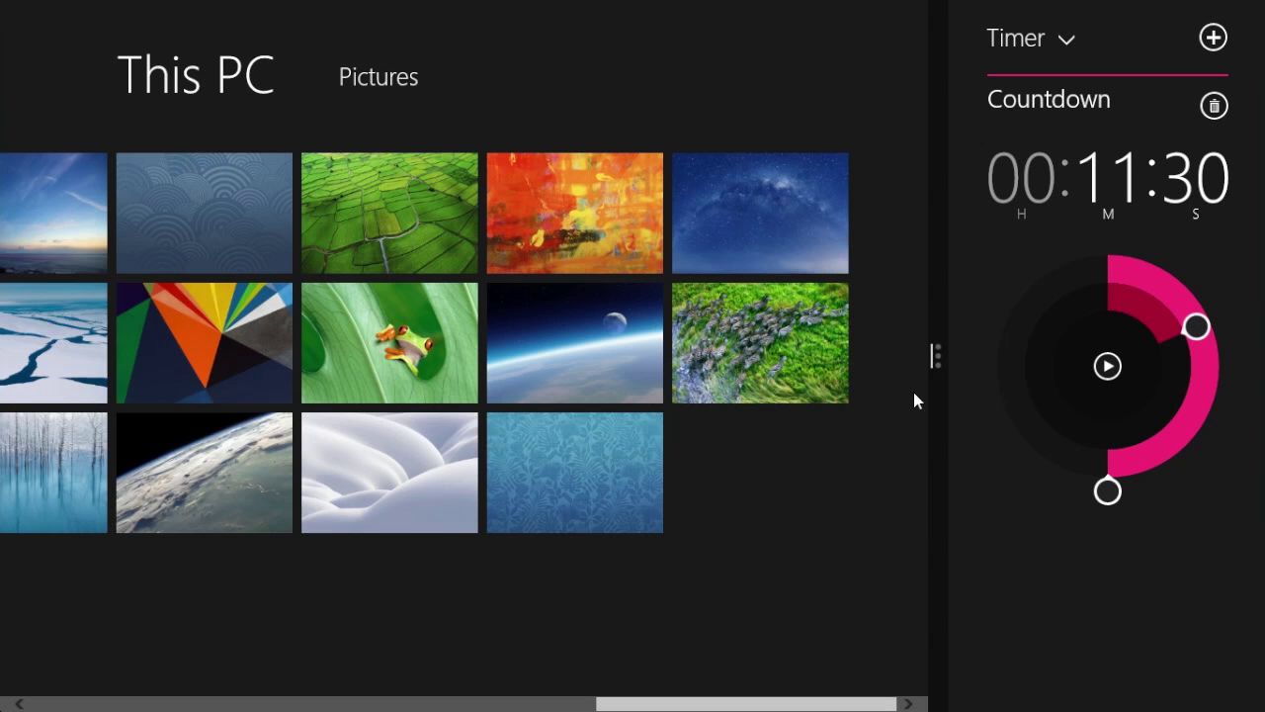
scroll(591, 554, "up", 10)
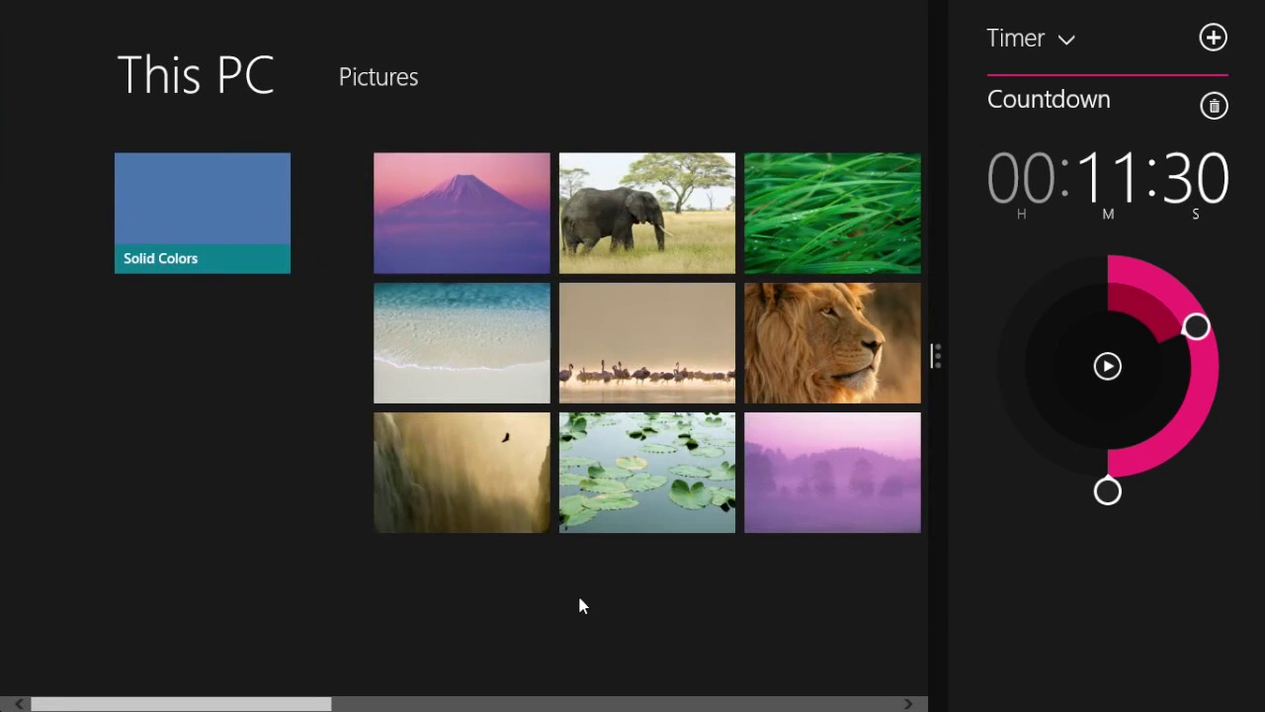
key("super")
- Open the desktop, glance at the app switcher, then launch Calculator from Start
left_click(169, 222)
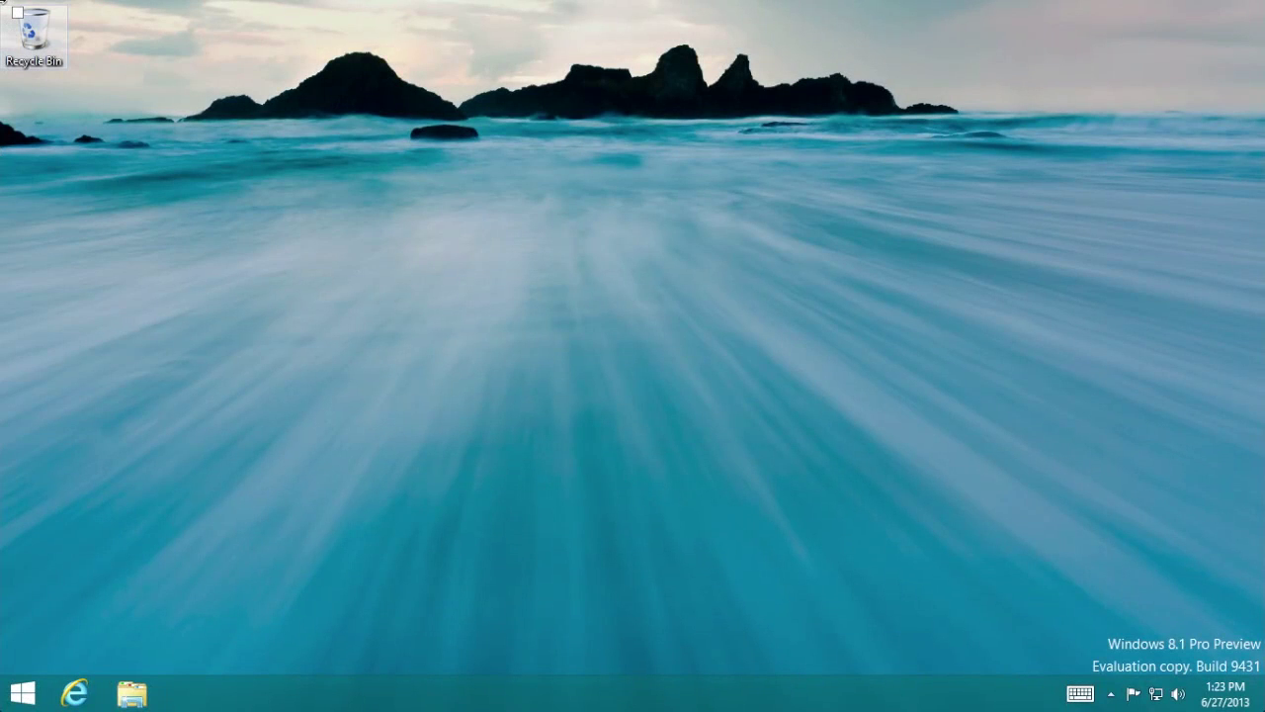
mouse_move(5, 11)
mouse_move(8, 148)
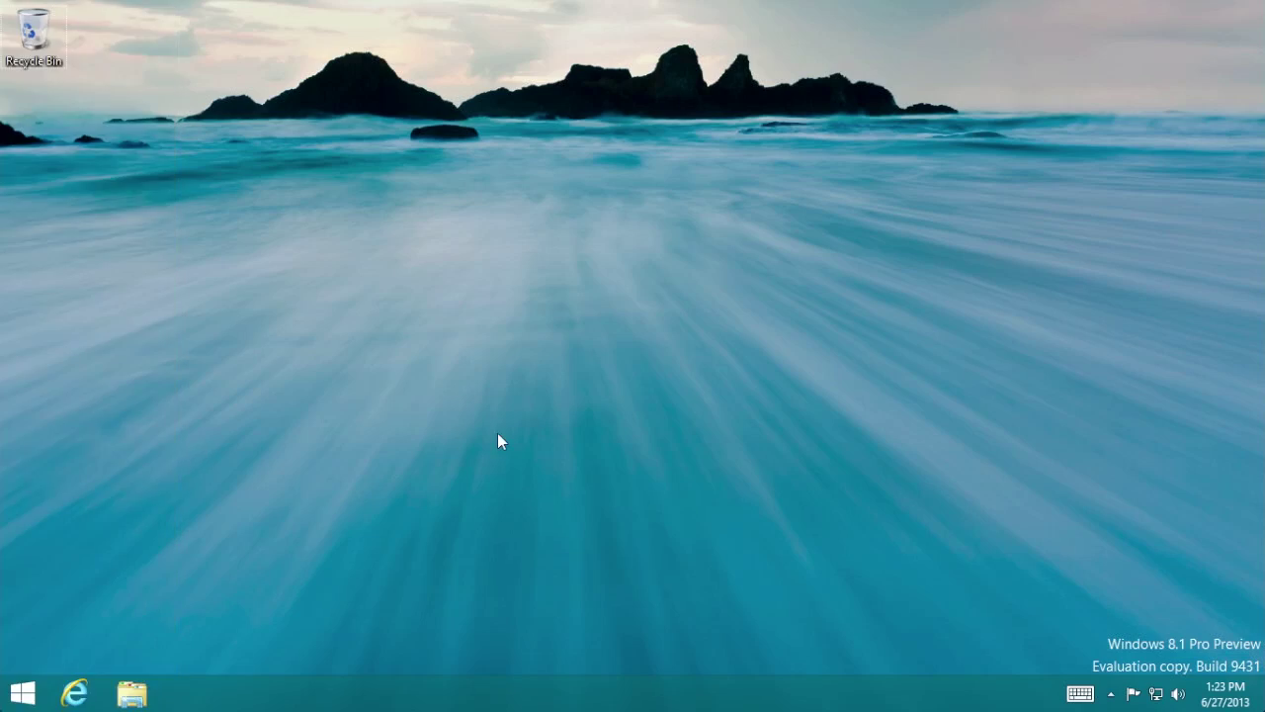
key("super")
scroll(1028, 336, "down", 3)
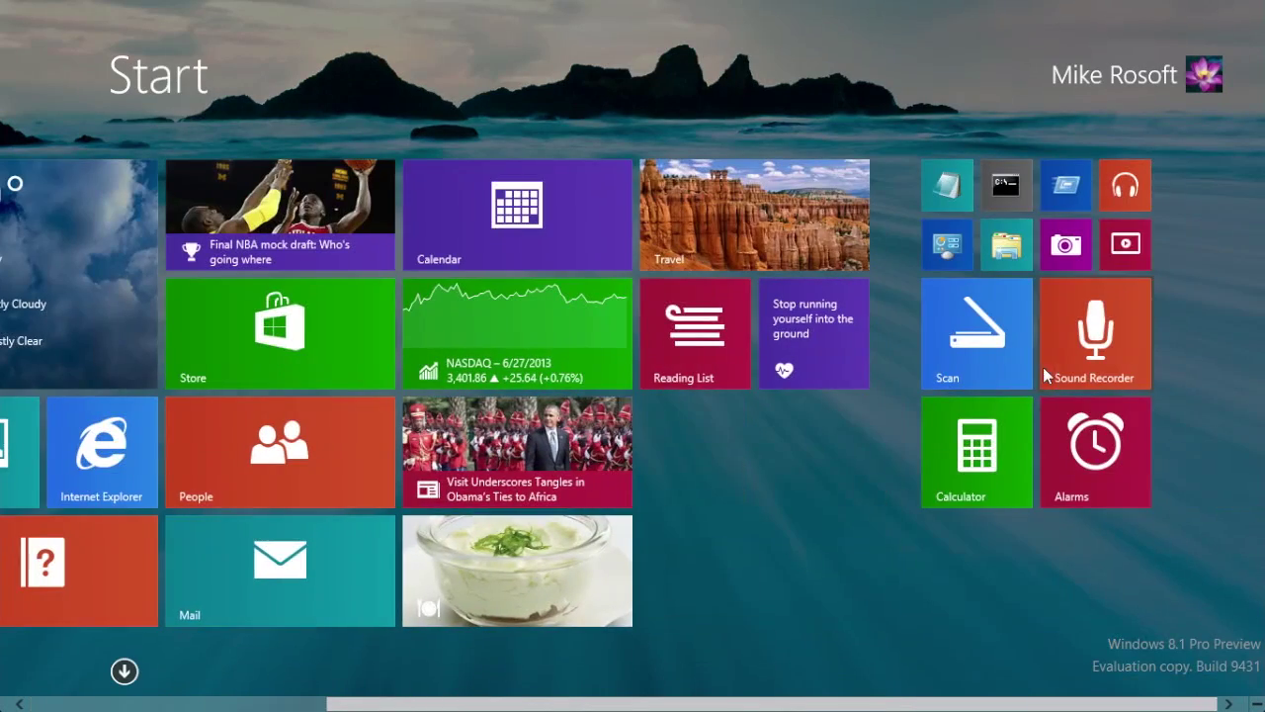
left_click(971, 494)
- Snap Calculator to the desktop's right, widen the desktop, then drag Calculator off so the desktop fills the screen
key("super+d")
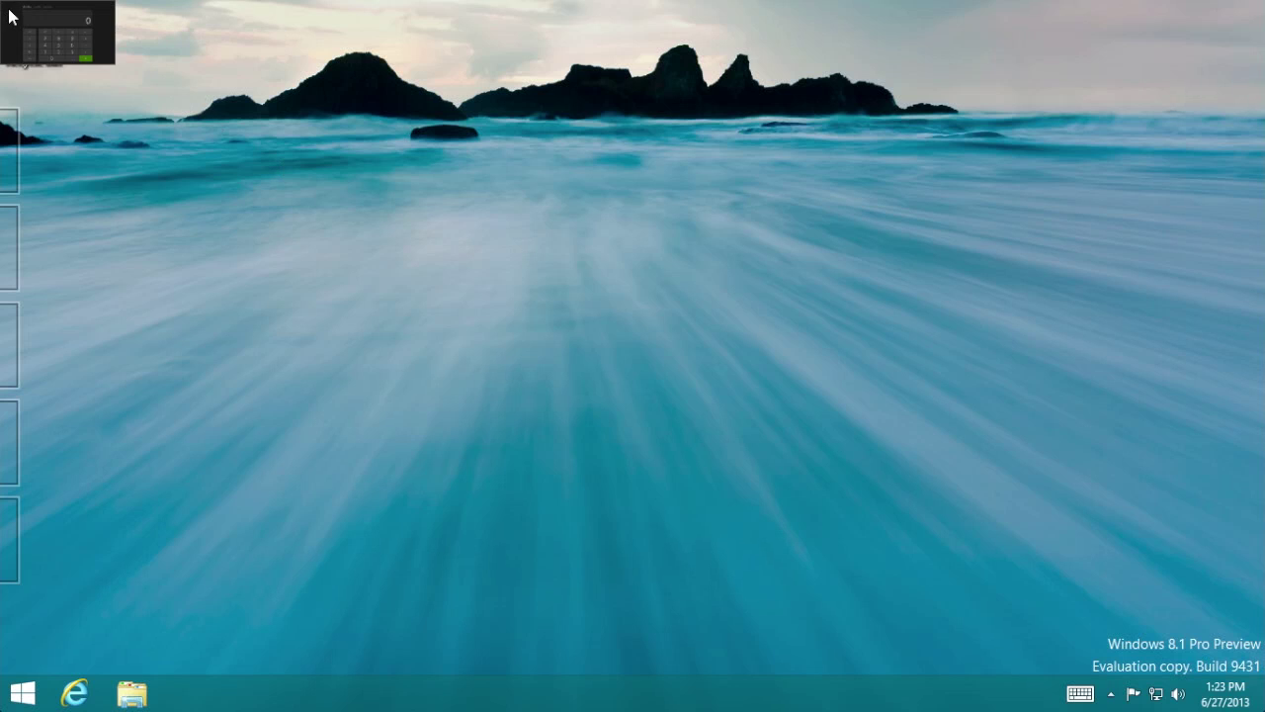
left_click_drag(12, 17, 1183, 167)
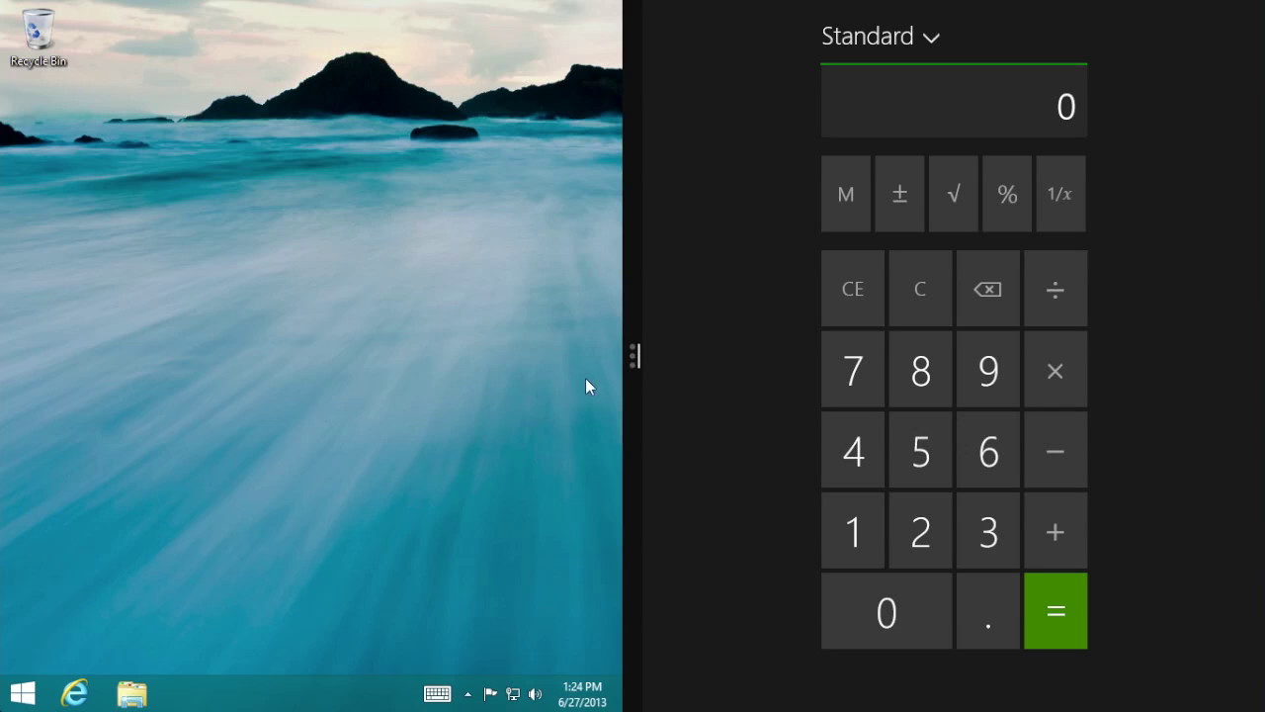
left_click_drag(632, 356, 935, 343)
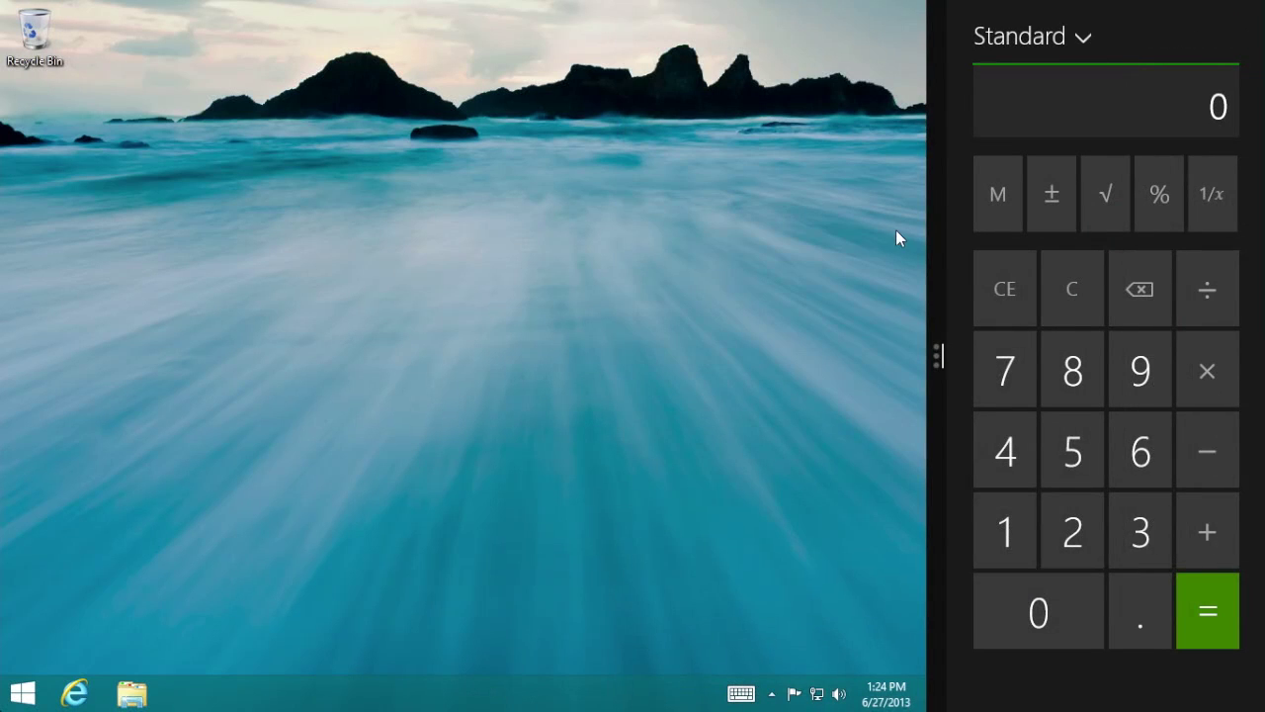
left_click_drag(336, 189, 427, 347)
left_click_drag(935, 353, 1160, 340)
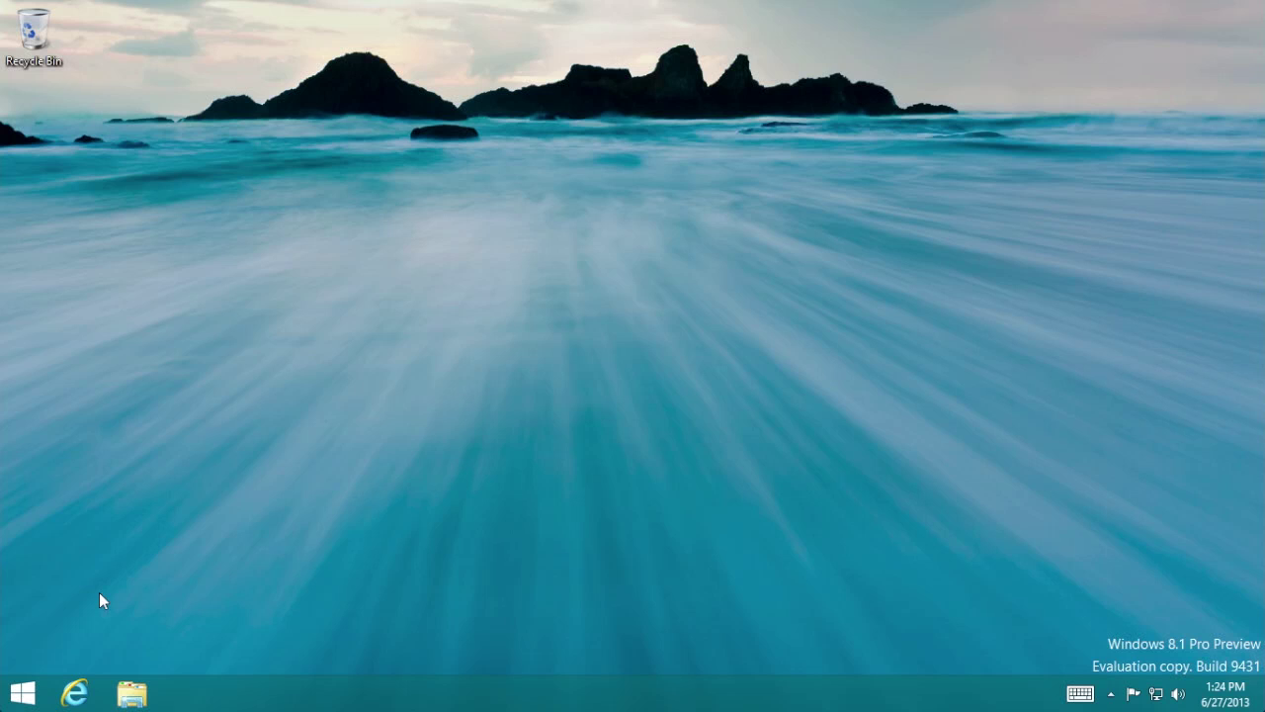
key("super")
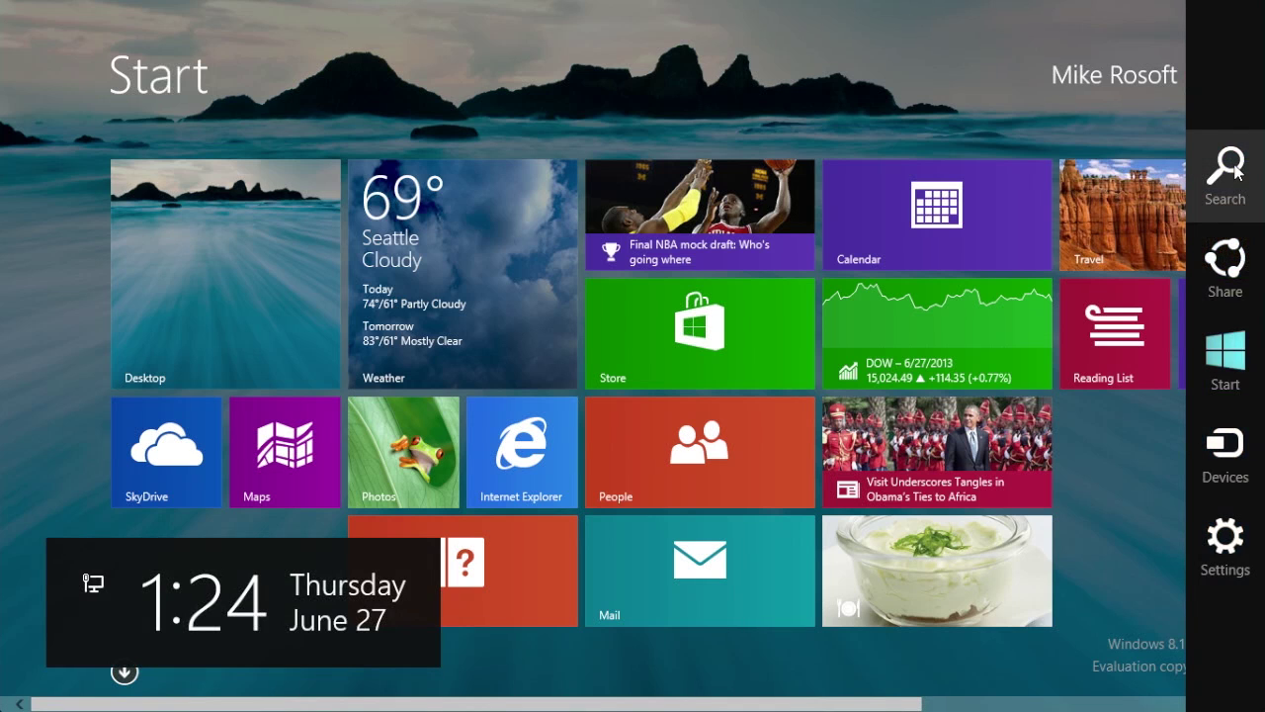
- Open the Search pane and leave its scope set to Everywhere
key("super+s")
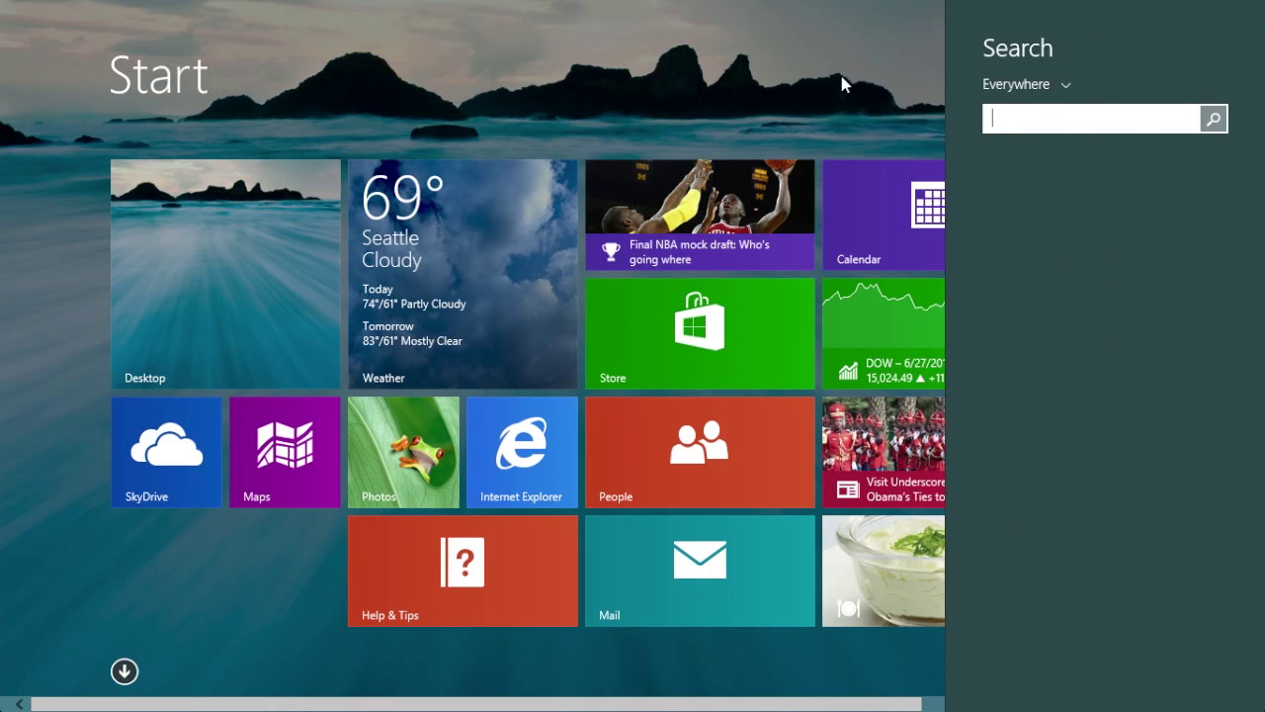
left_click(1009, 91)
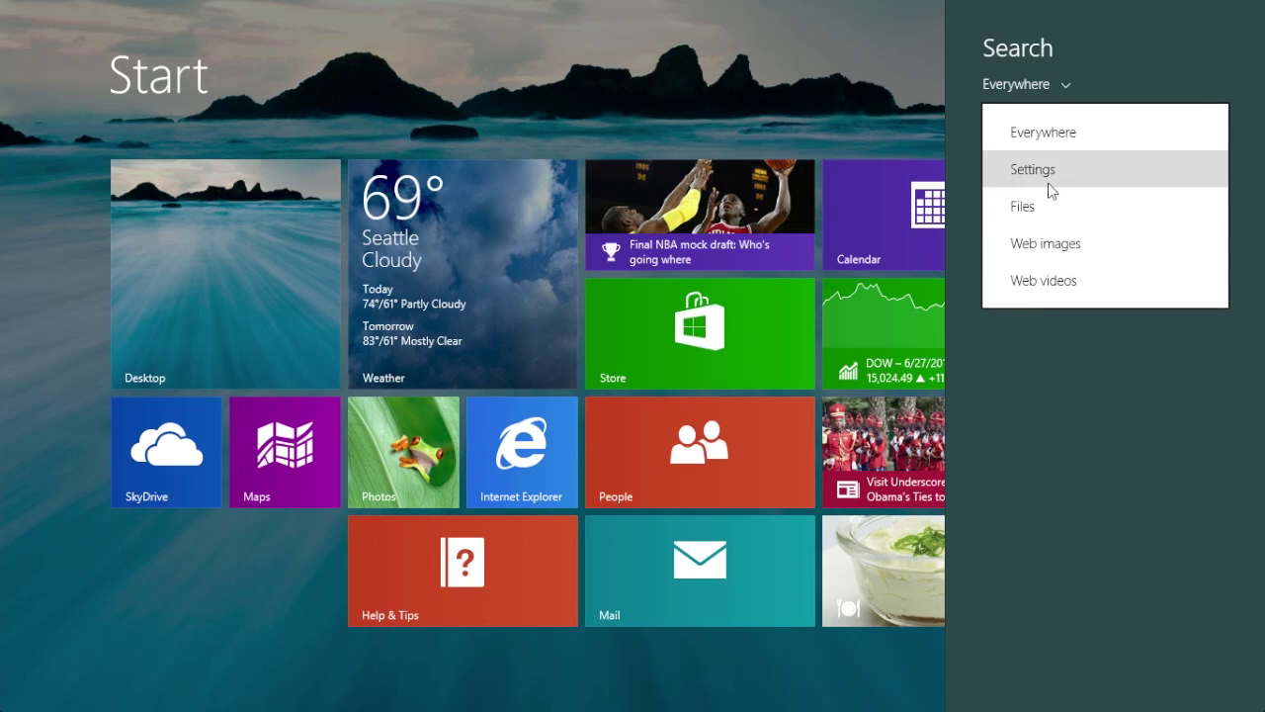
left_click(1139, 51)
- Try the queries 'm' and 'inter', clear each, then start typing the actor's name
left_click(1032, 118)
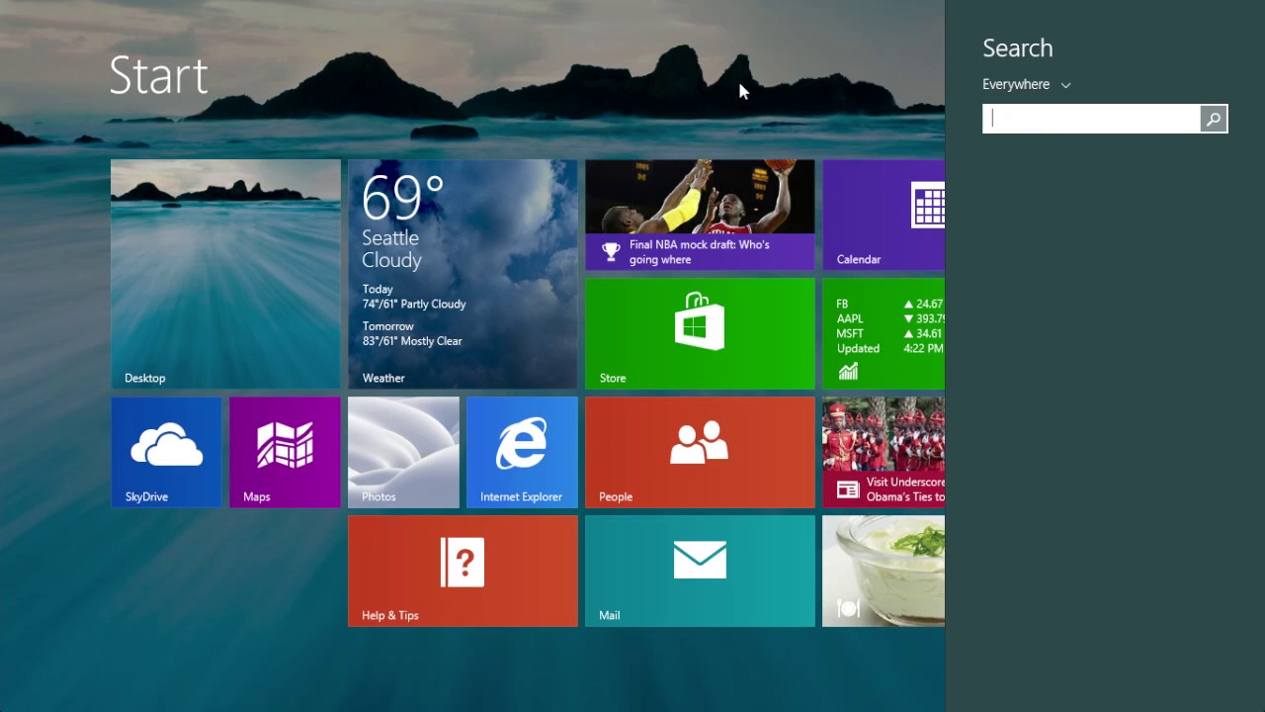
type("mail")
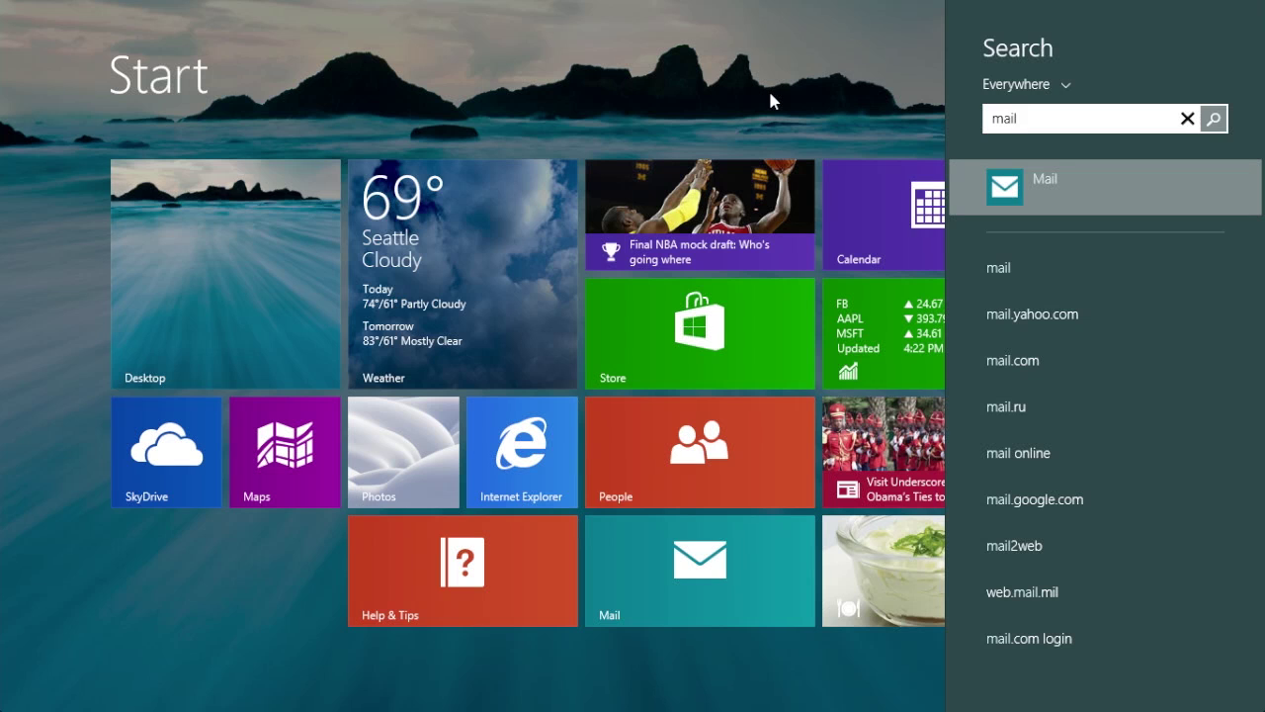
key("BackSpace")
key("BackSpace")
key("BackSpace")
key("BackSpace")
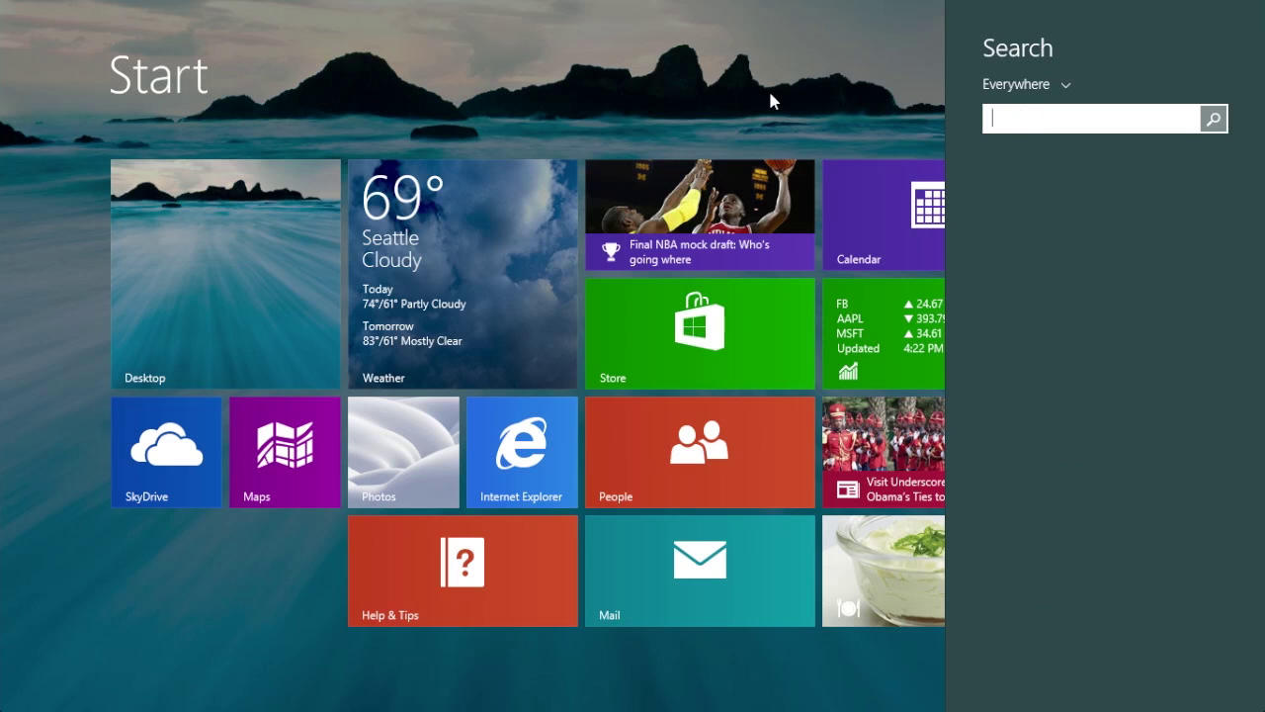
type("inter")
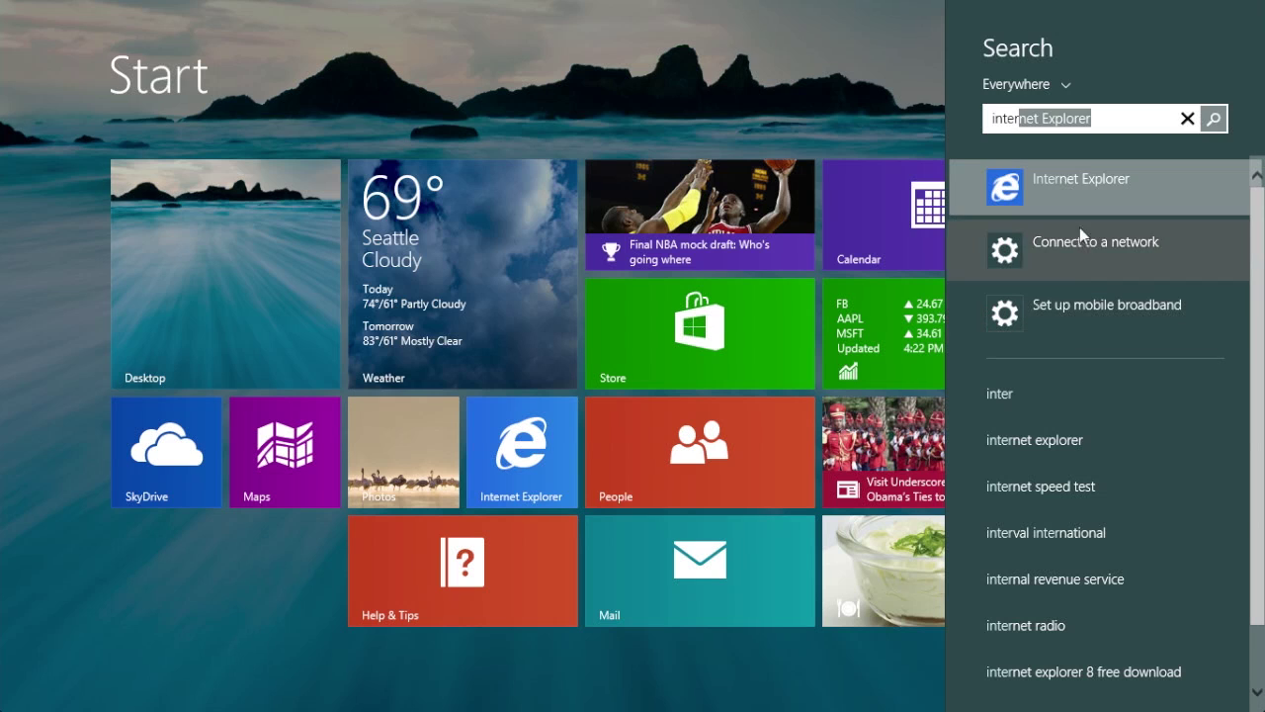
left_click(1131, 117)
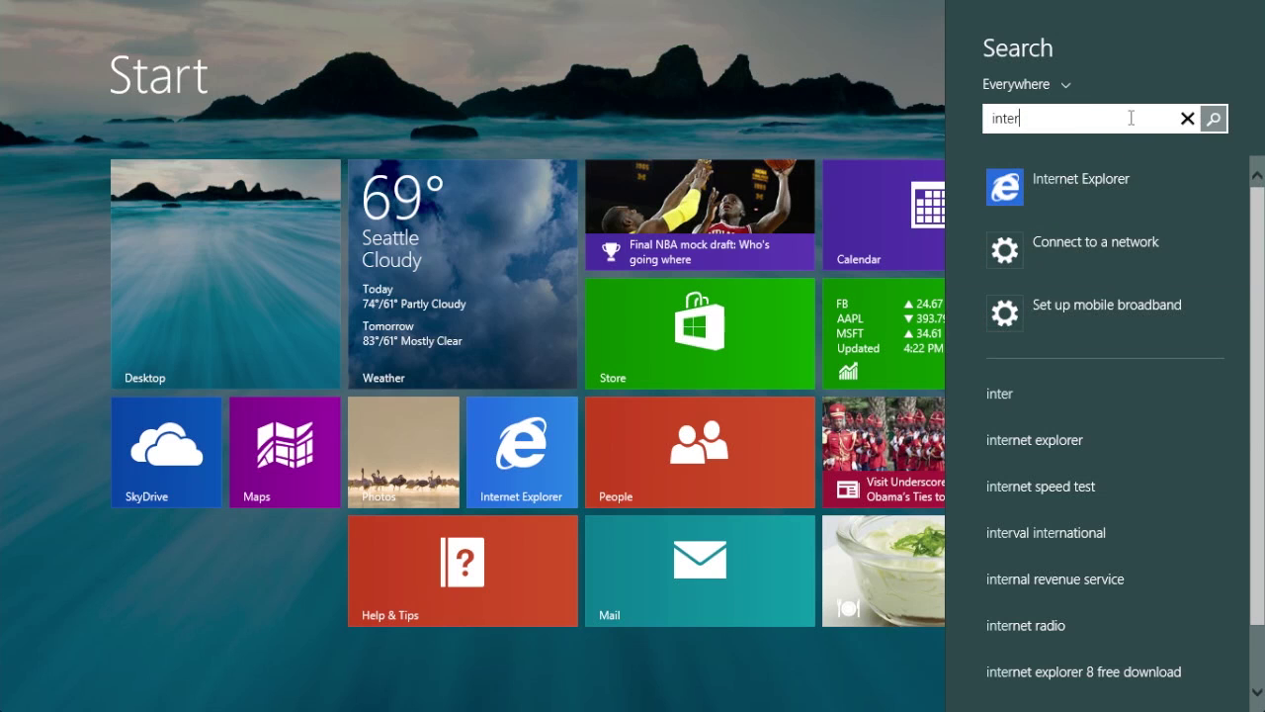
key("BackSpace")
key("BackSpace")
key("BackSpace")
key("BackSpace")
key("BackSpace")
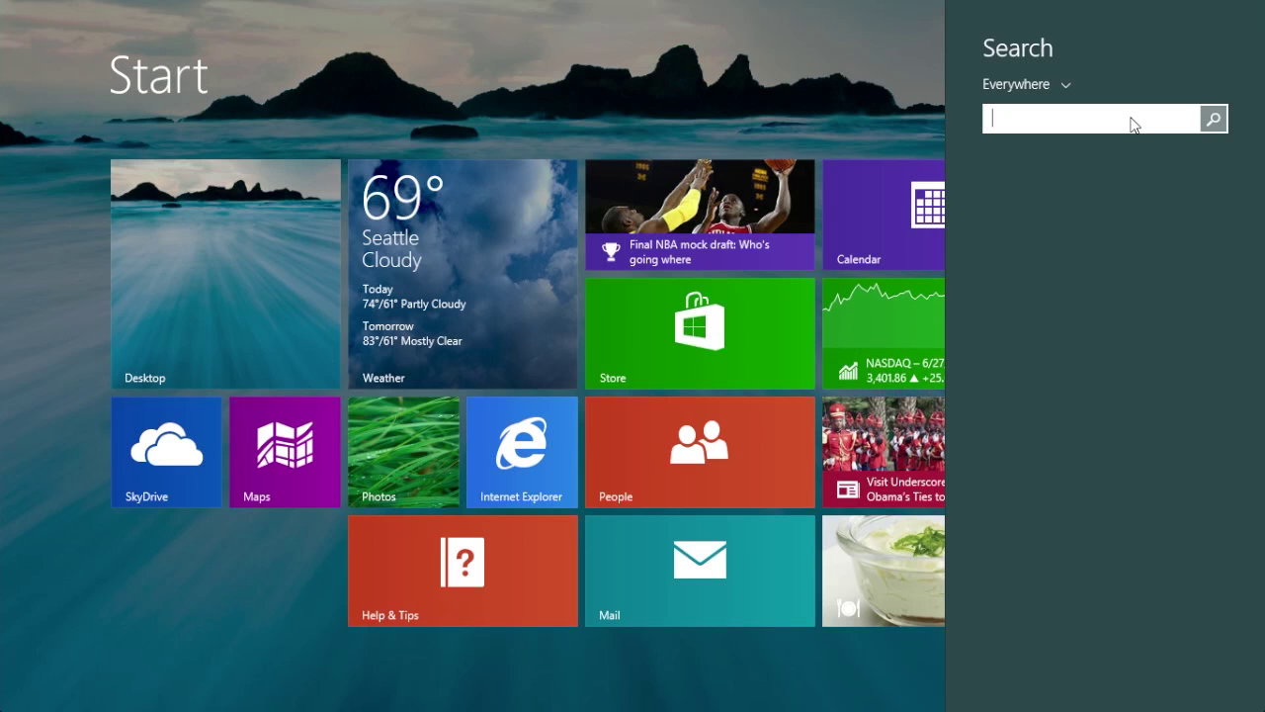
type("Simon Ba")
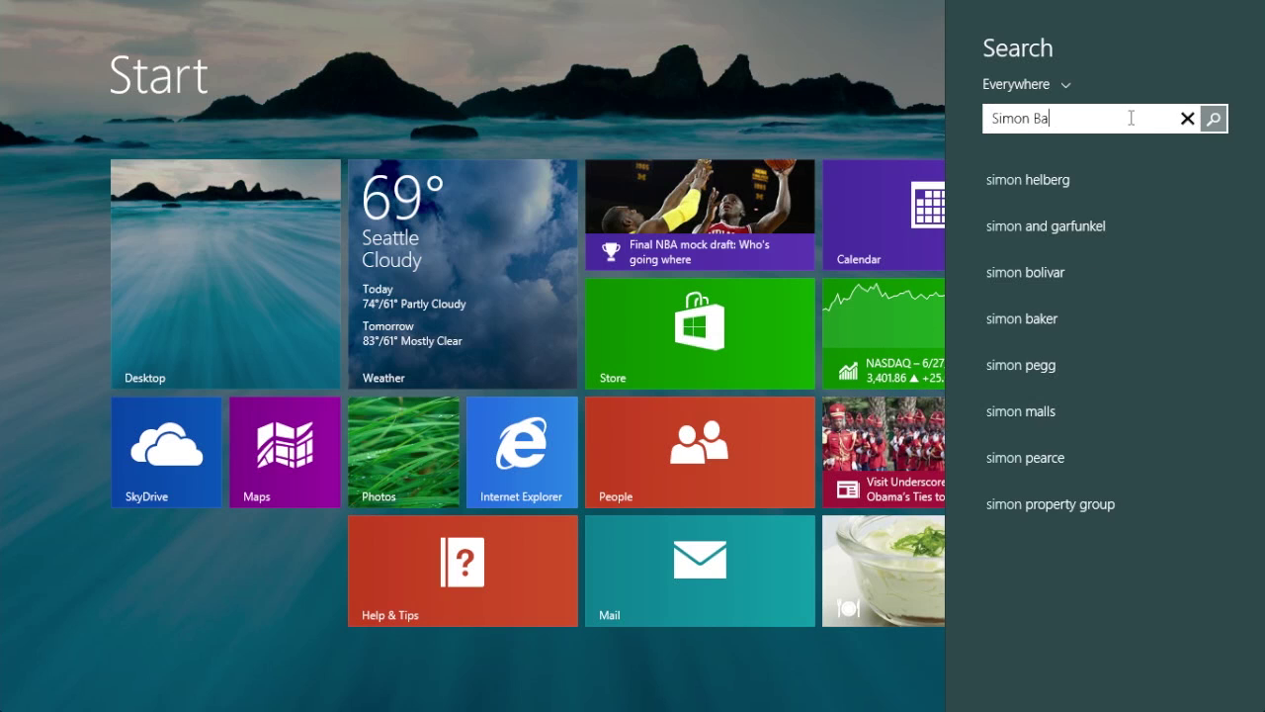
type("ker")
- Open the actor's rich results page, scroll through it, and reopen Search with that query
left_click(1041, 172)
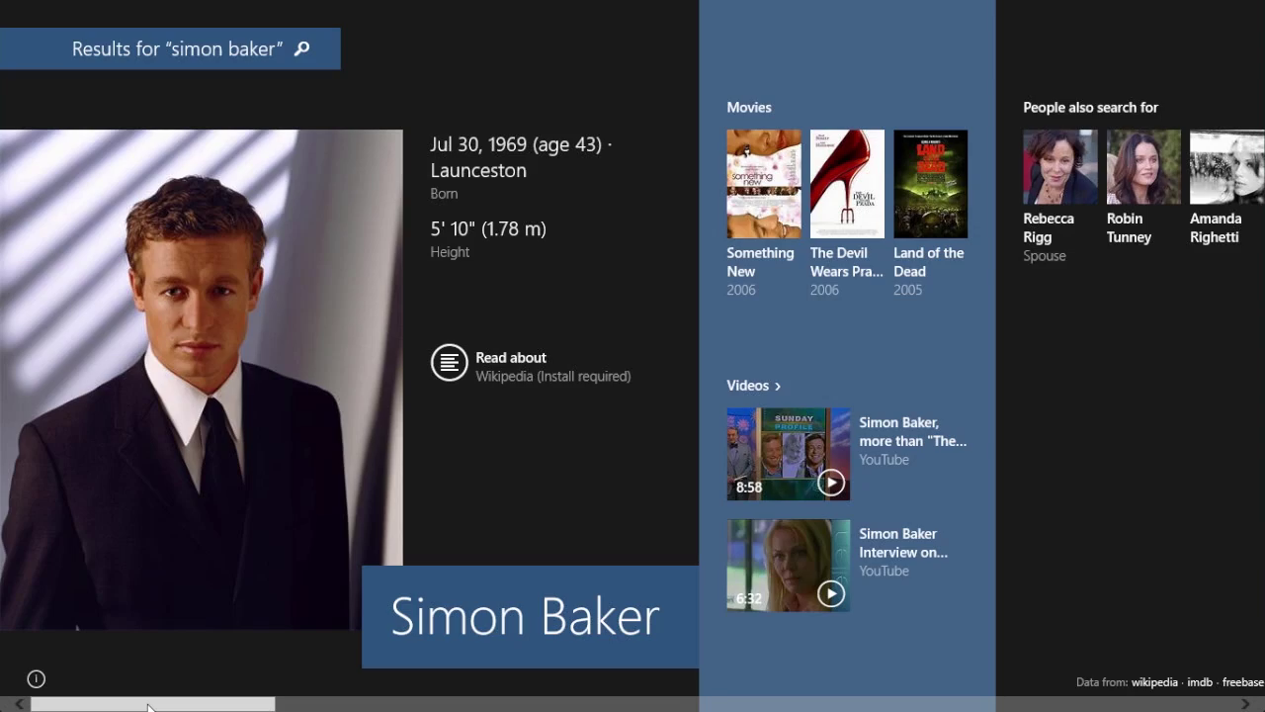
left_click_drag(148, 706, 184, 698)
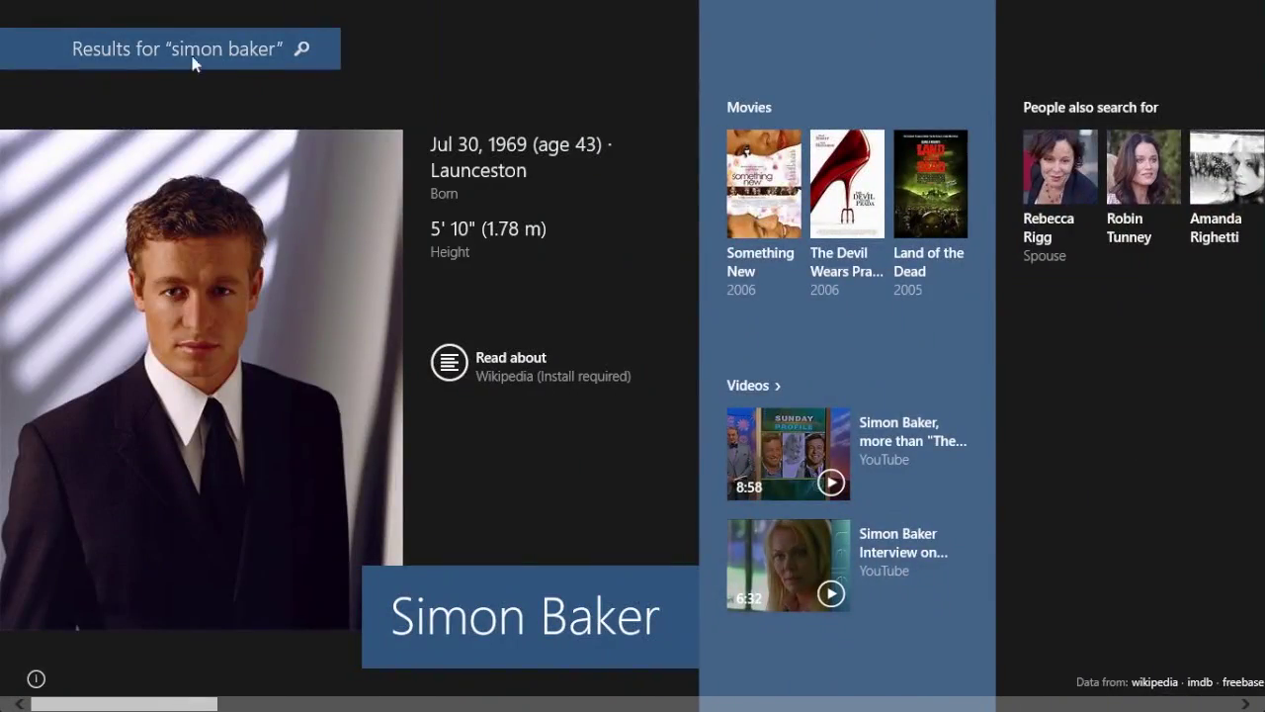
left_click(242, 49)
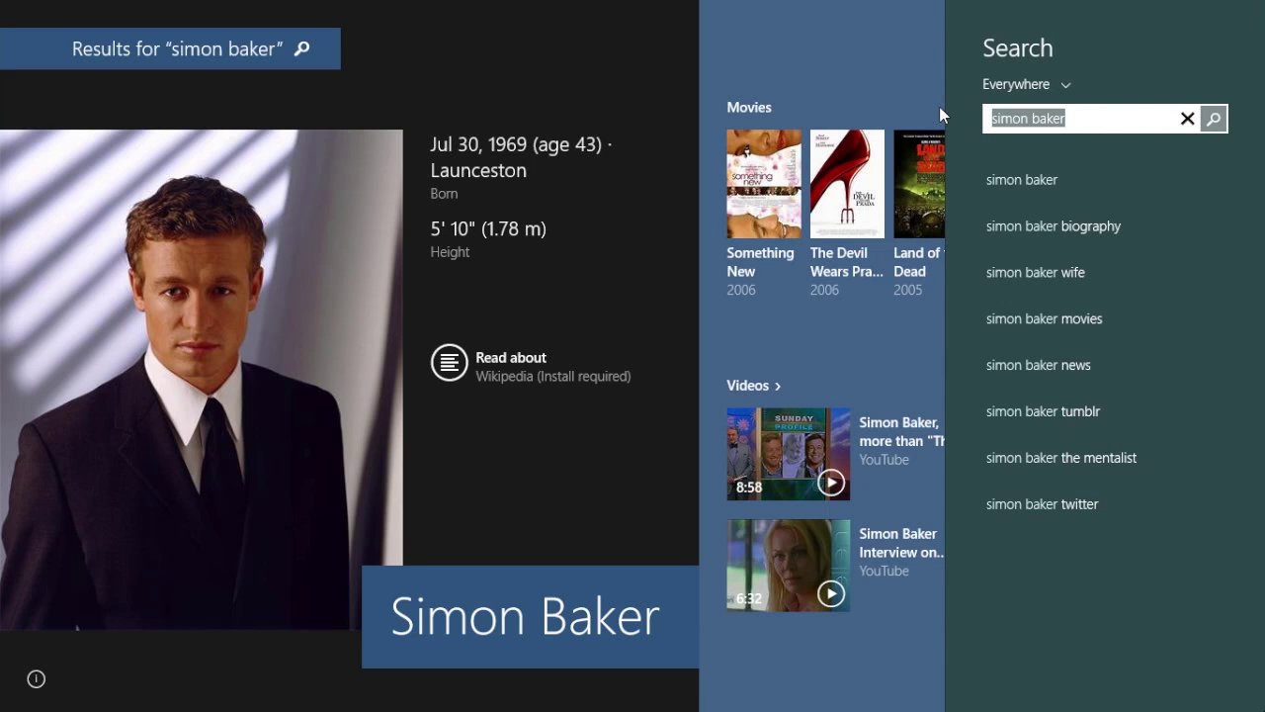
- Search 'what is the chemical formula for glucose' and scroll the result cards
type("what")
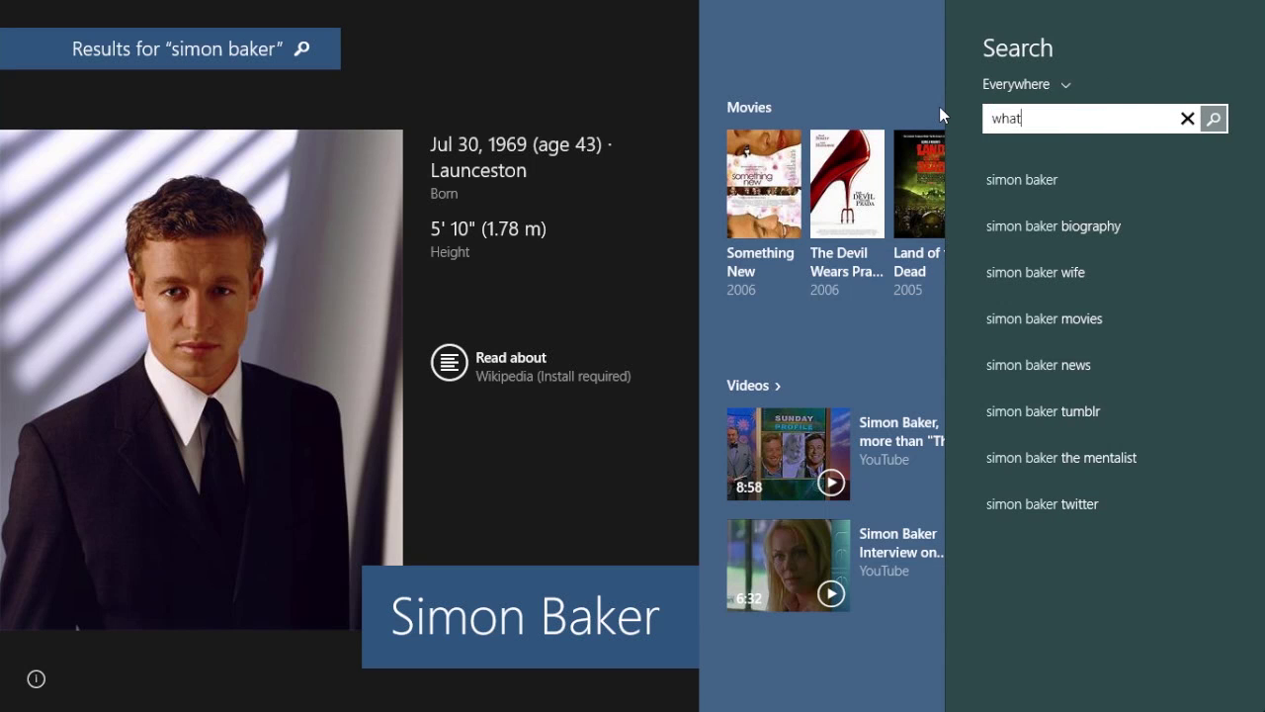
type(" is the chemical formula f")
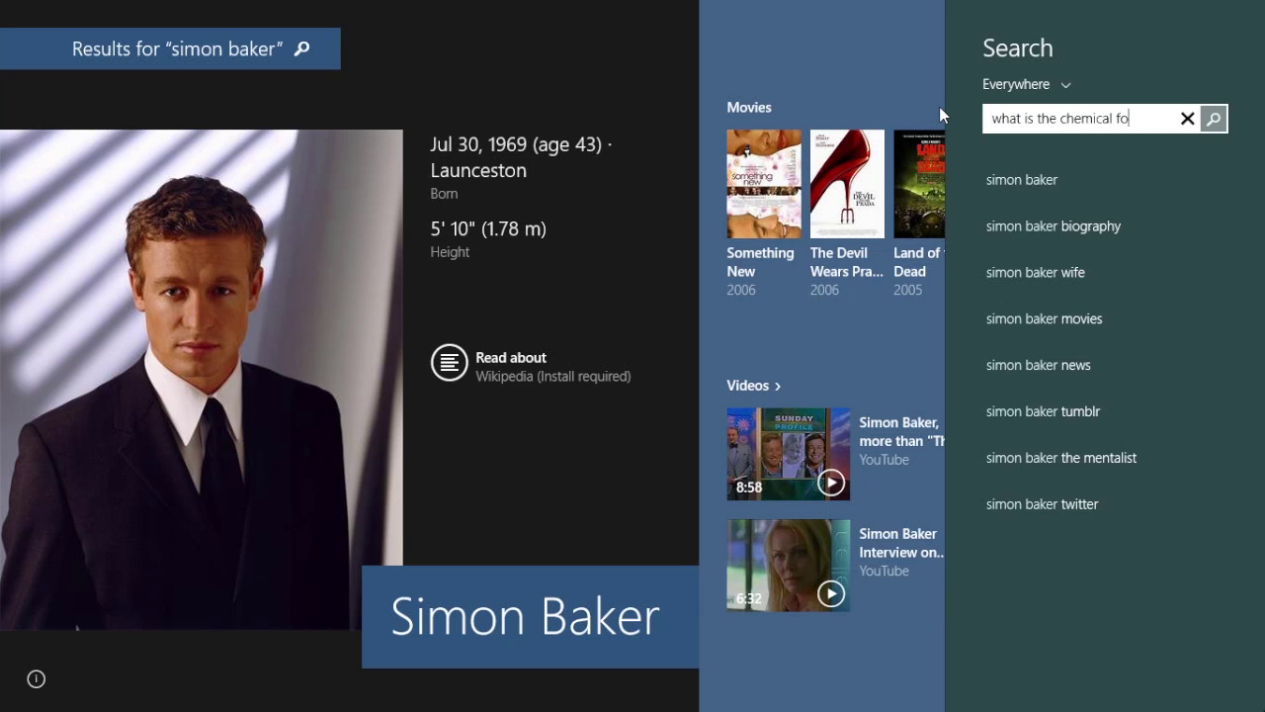
type("or glucose")
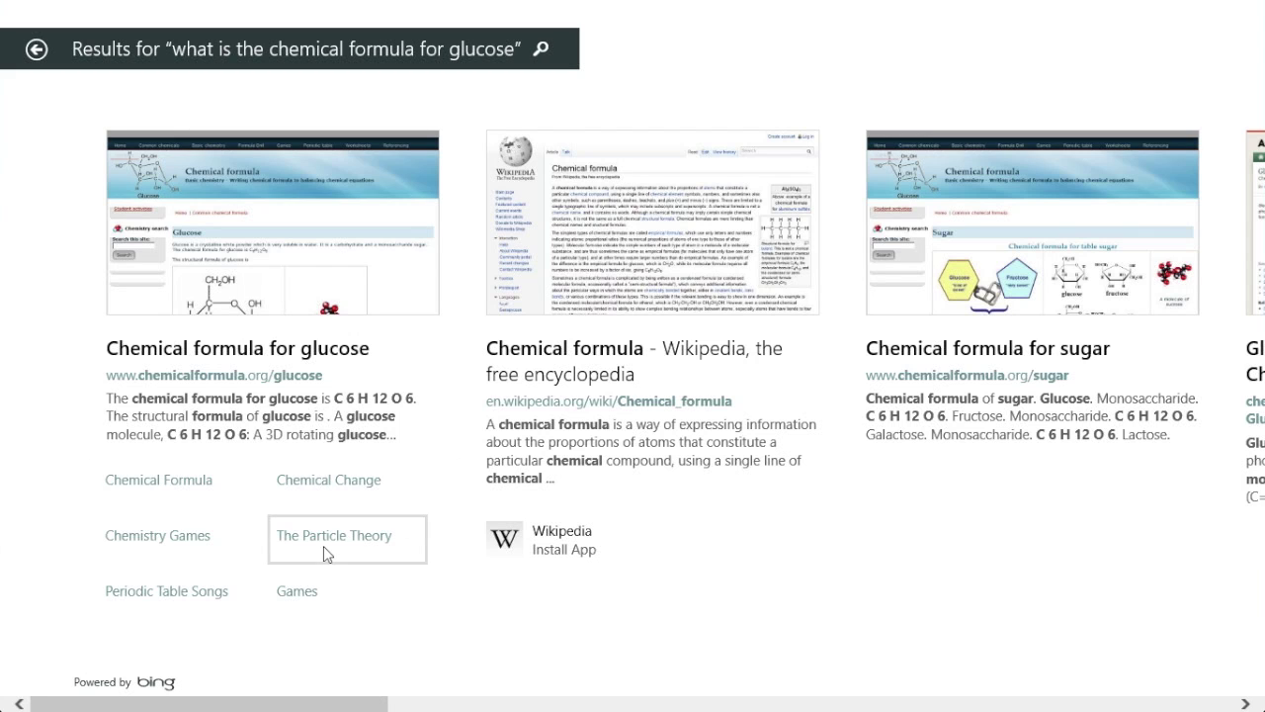
left_click_drag(341, 708, 423, 681)
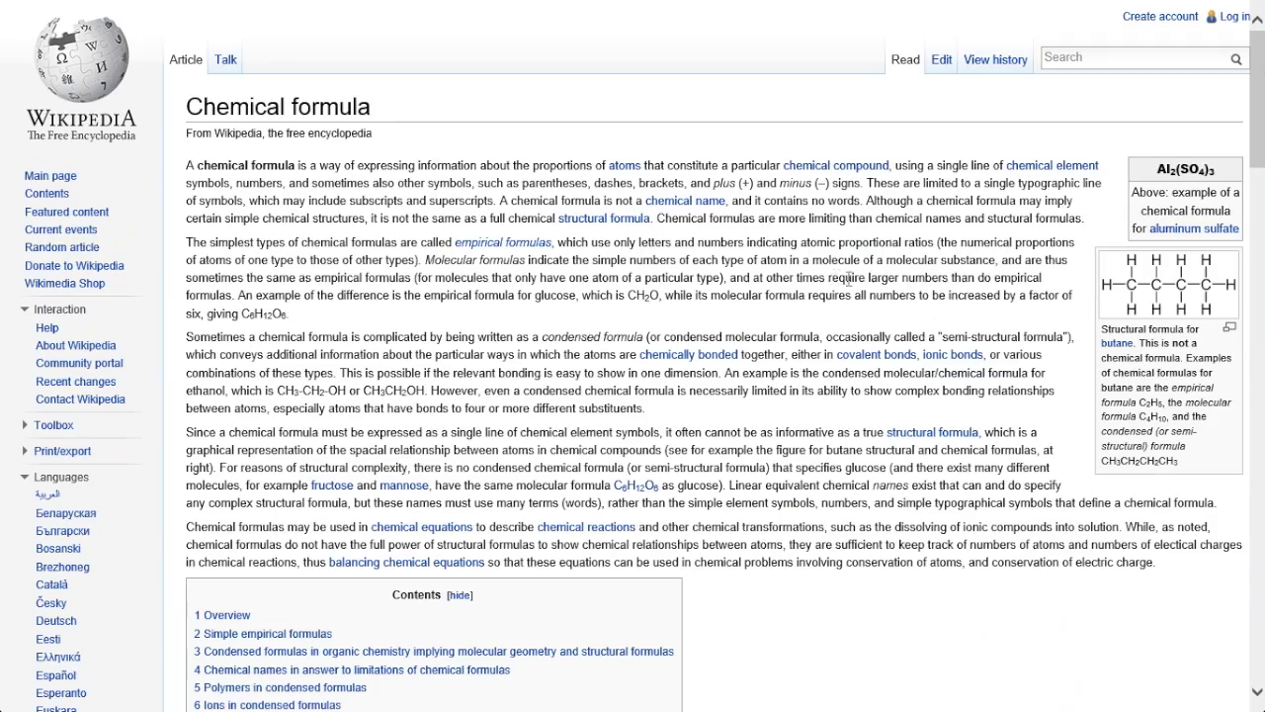
- Check Page tools > View downloads, confirming the downloads list is empty
right_click(869, 125)
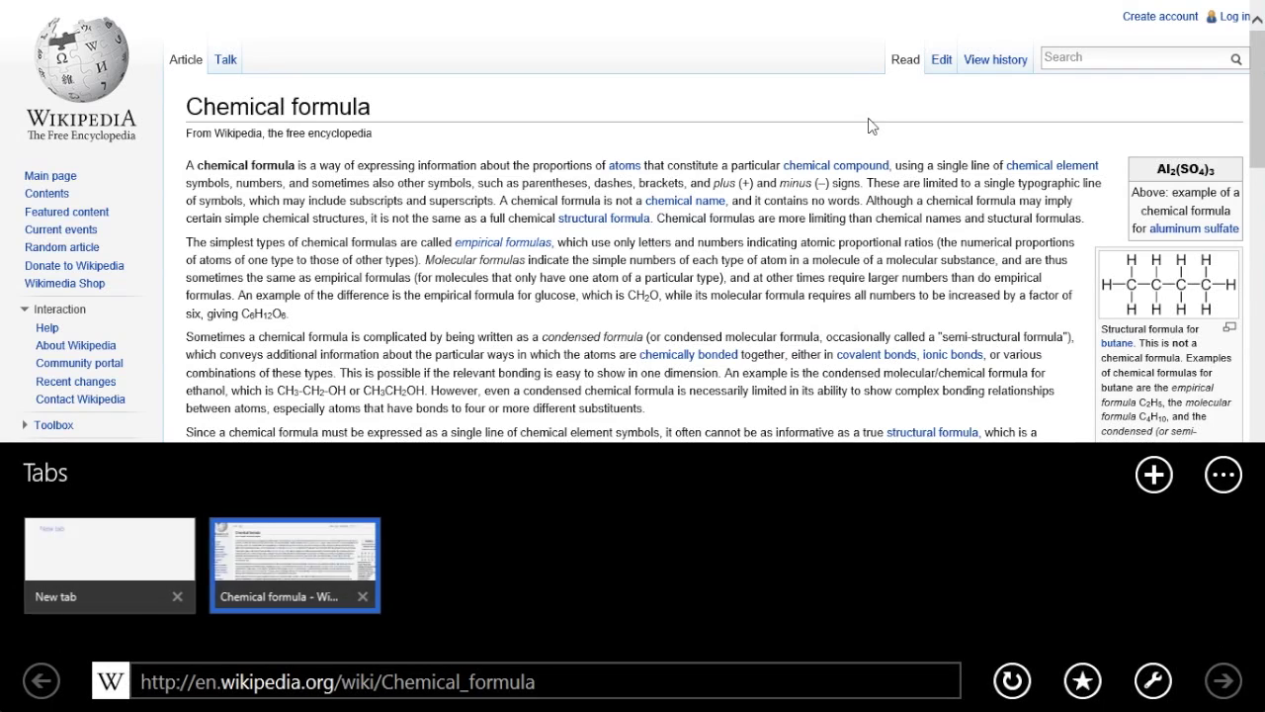
left_click(1153, 682)
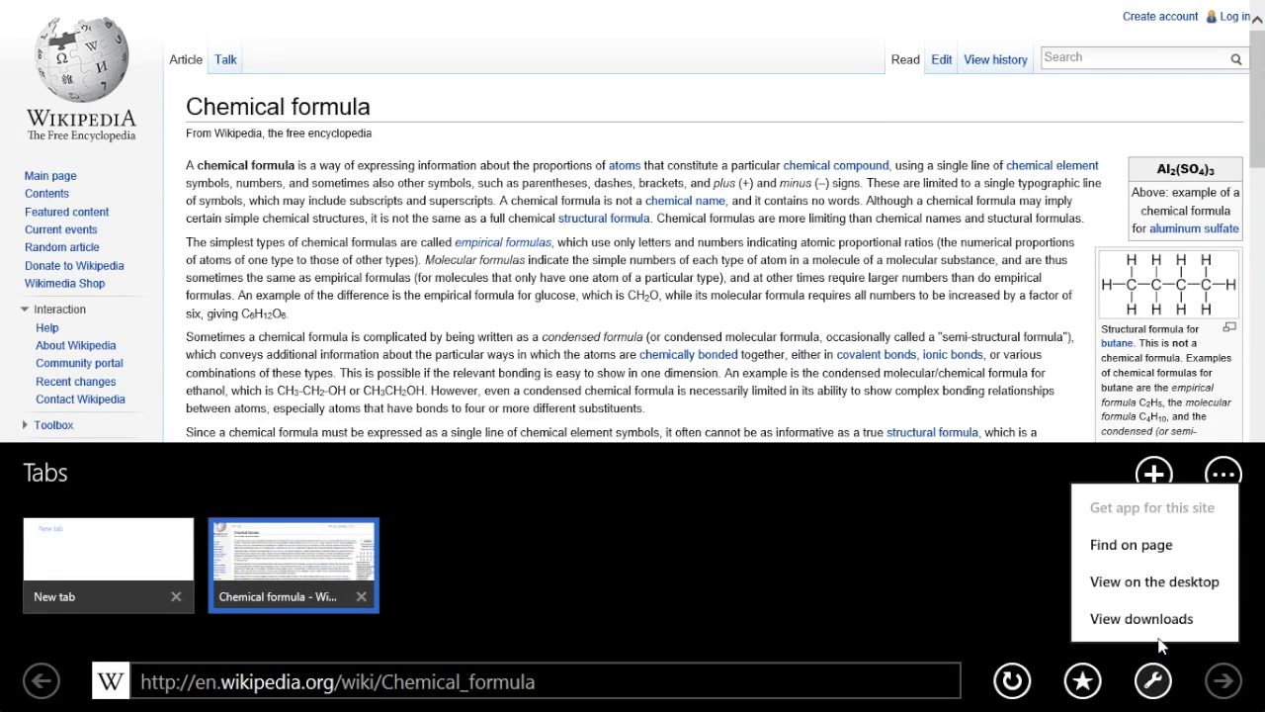
left_click(1122, 618)
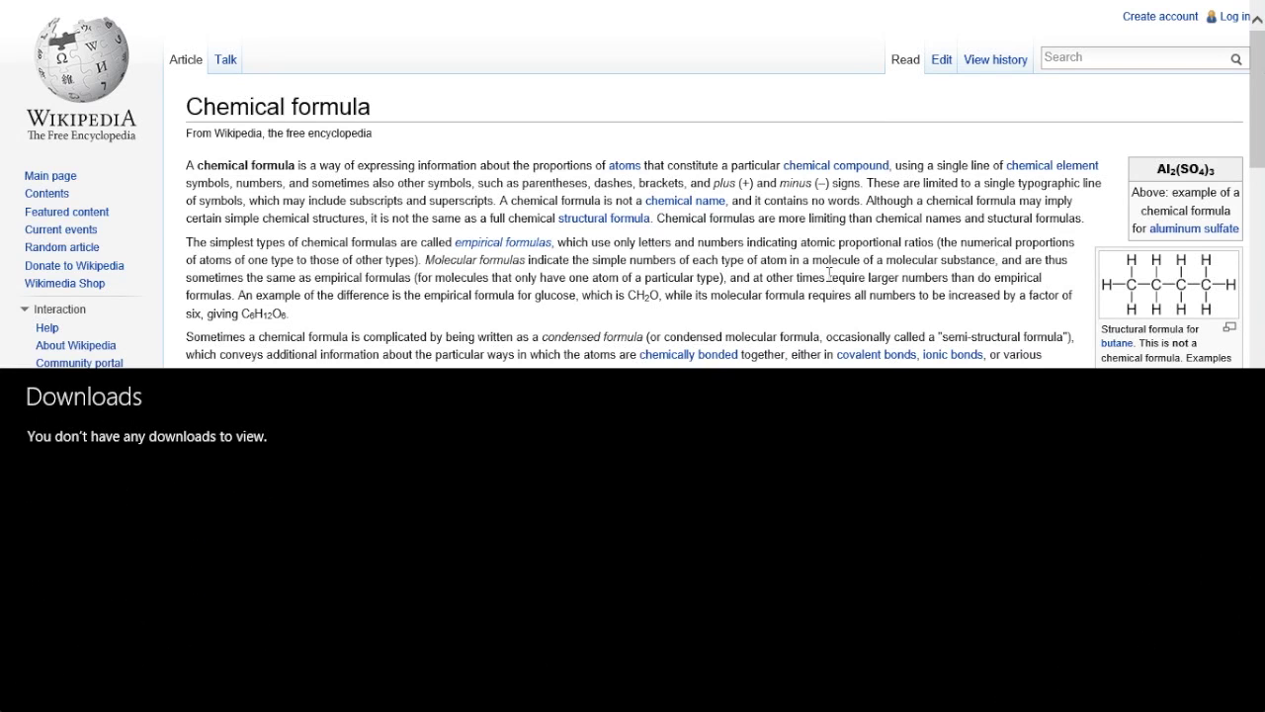
left_click(668, 283)
- Close the spare blank New tab from the tabs bar
right_click(1018, 668)
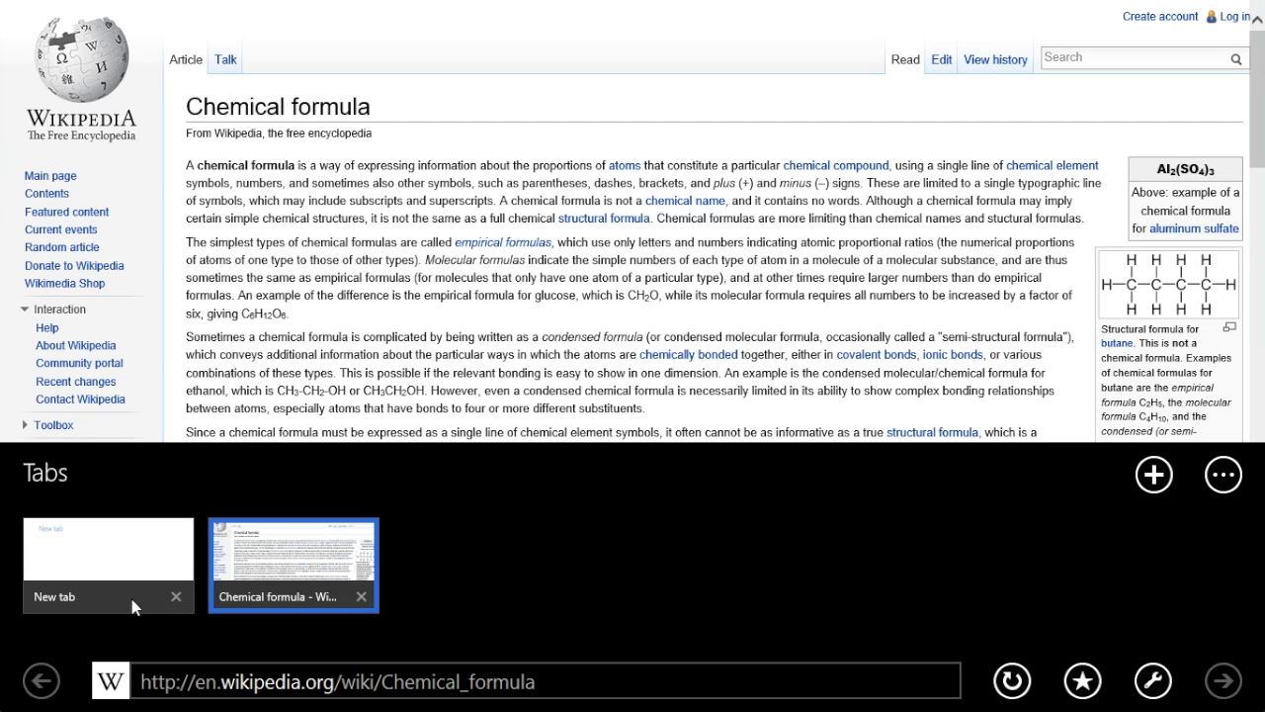
left_click(378, 399)
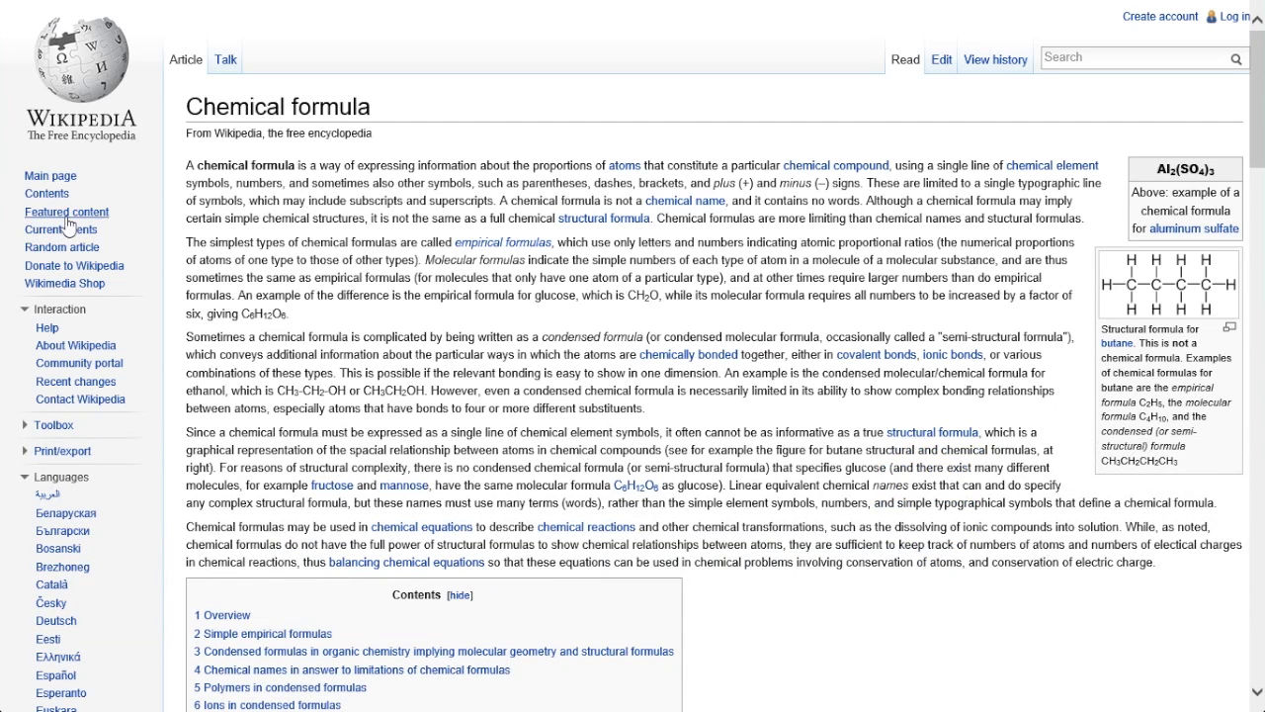
right_click(867, 293)
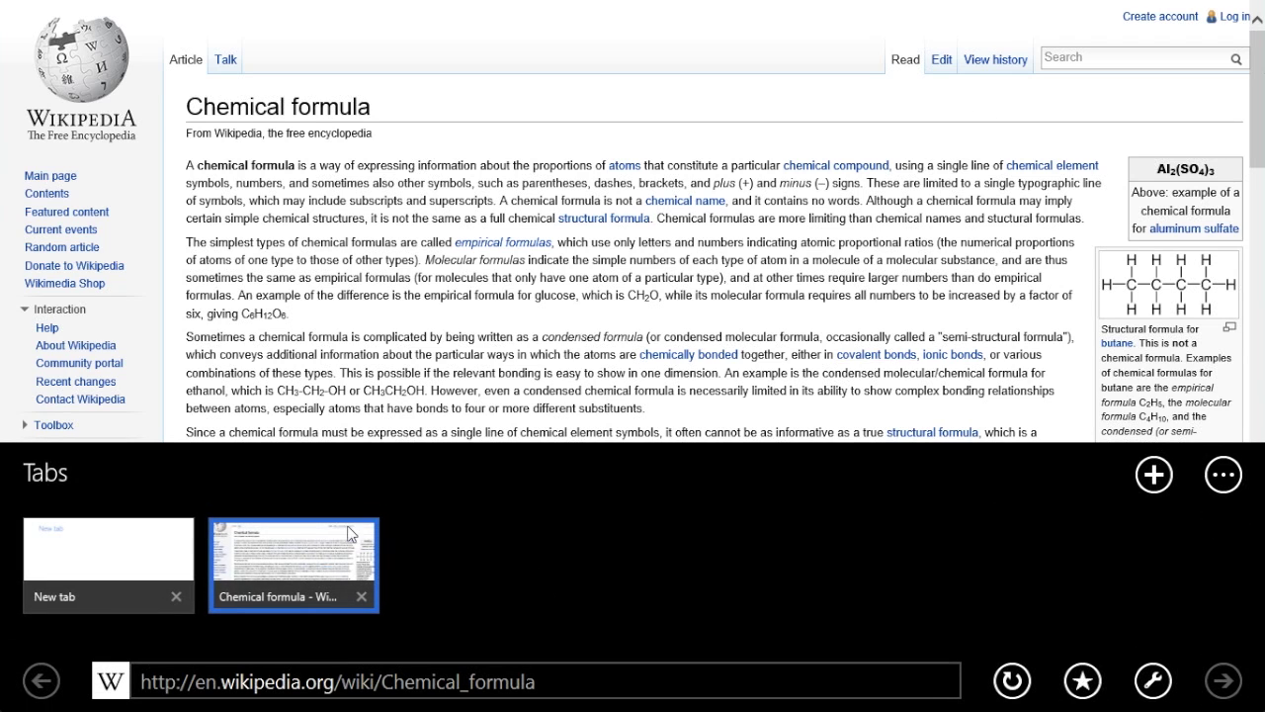
left_click(174, 599)
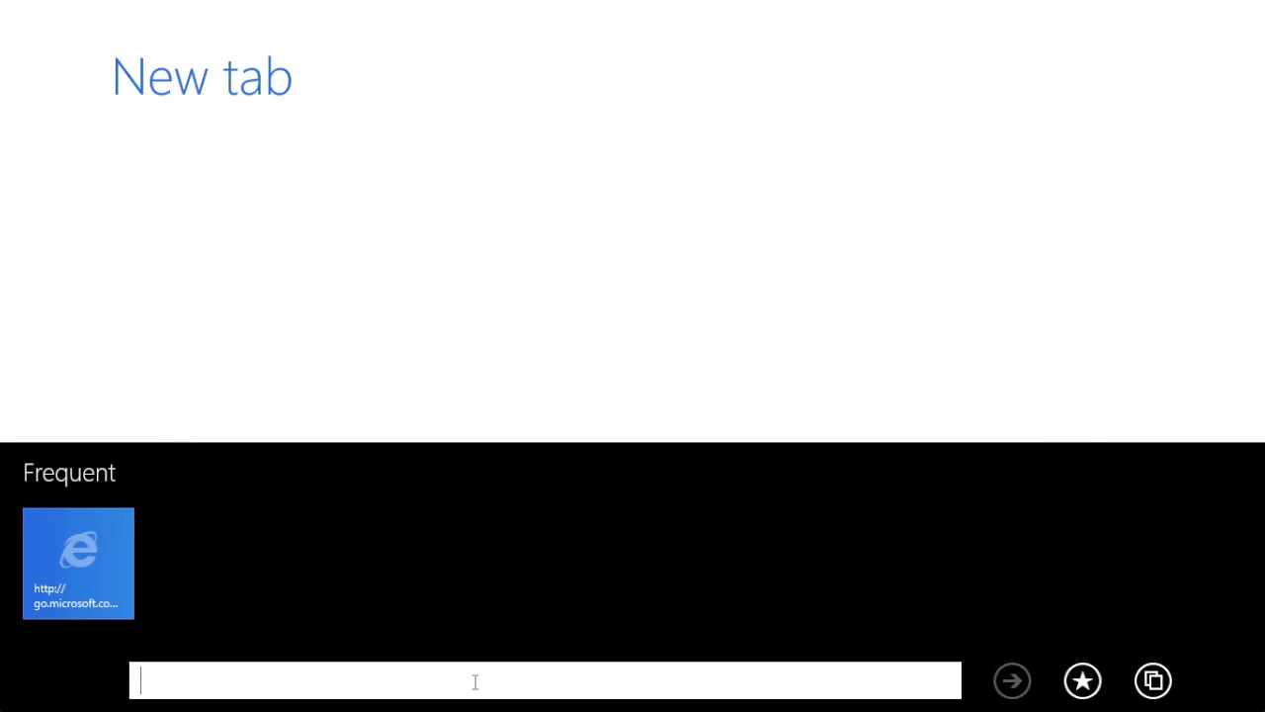
- Load apple.com in Internet Explorer, then return to the Start screen
type("thecomp")
key("BackSpace")
key("BackSpace")
key("BackSpace")
key("BackSpace")
key("BackSpace")
key("BackSpace")
key("BackSpace")
key("BackSpace")
type("apple.com/")
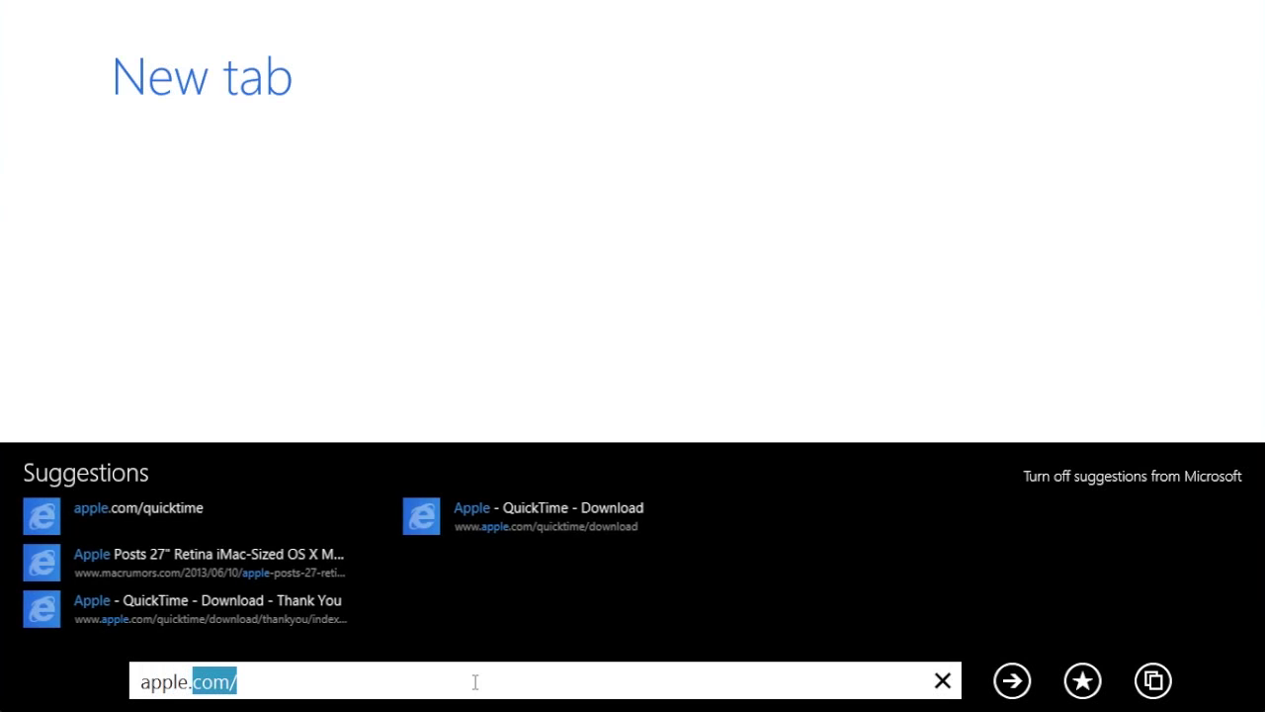
key("Return")
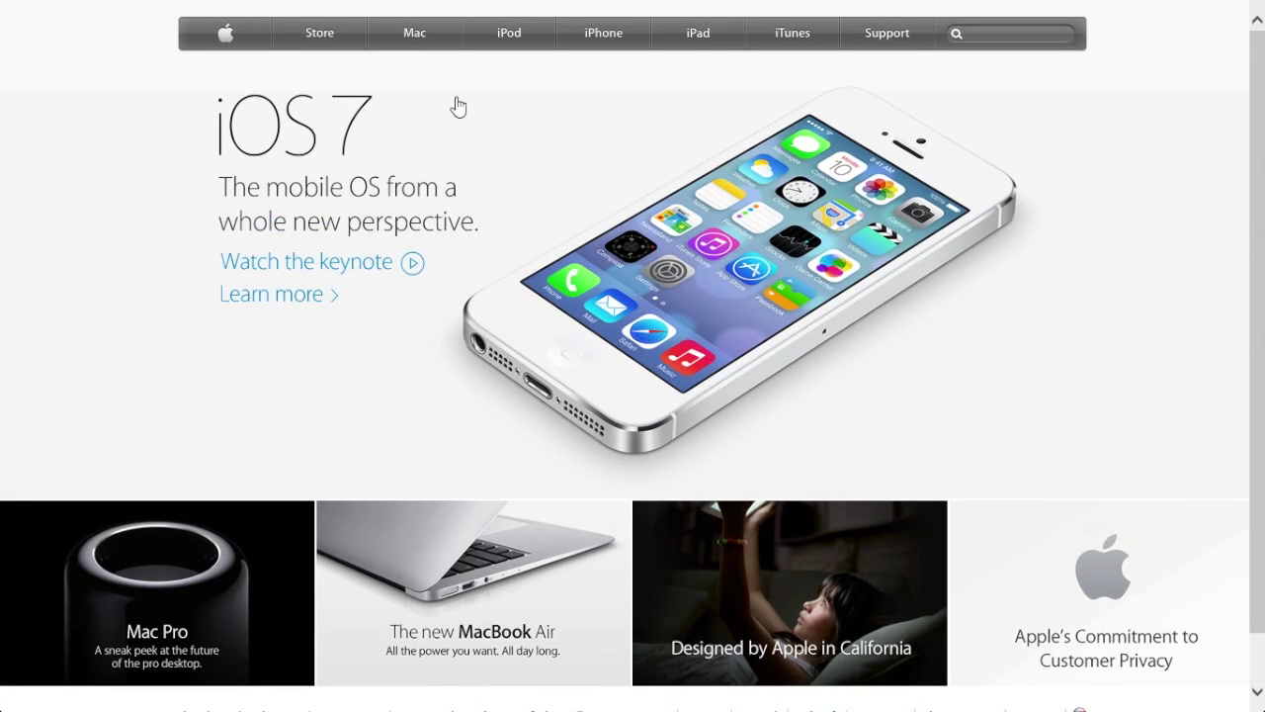
key("super")
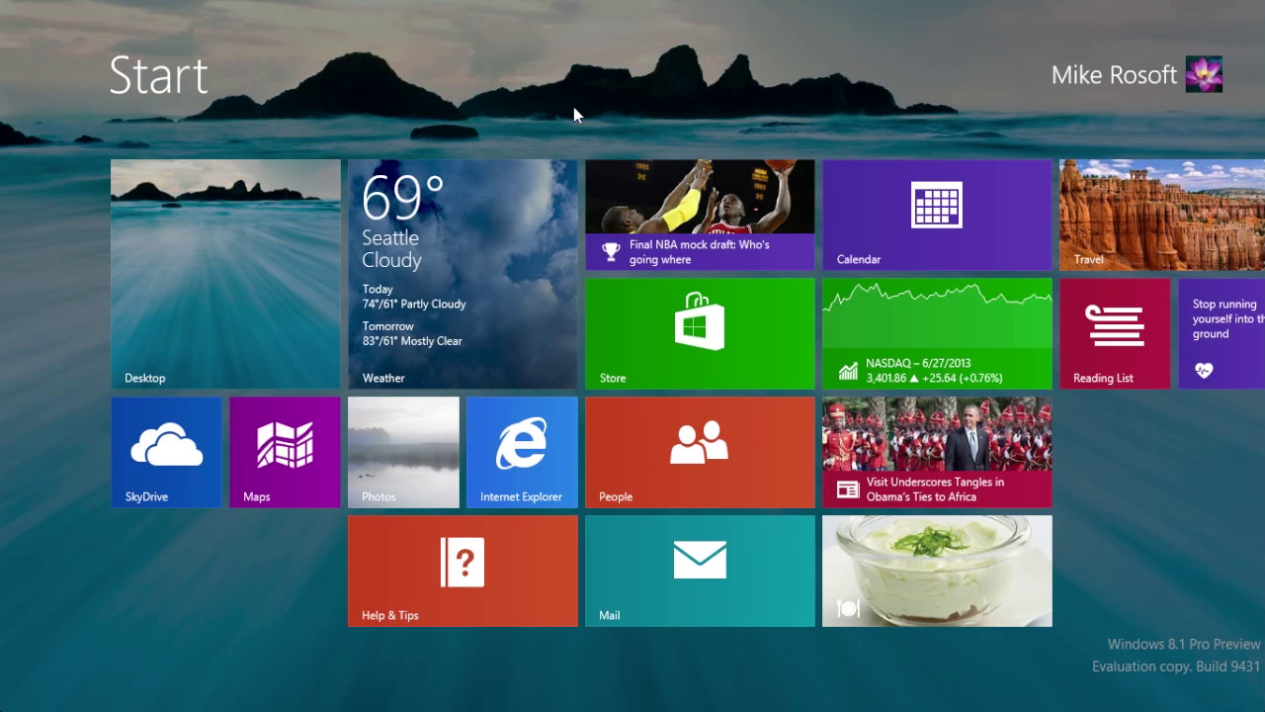
scroll(573, 107, "down", 5)
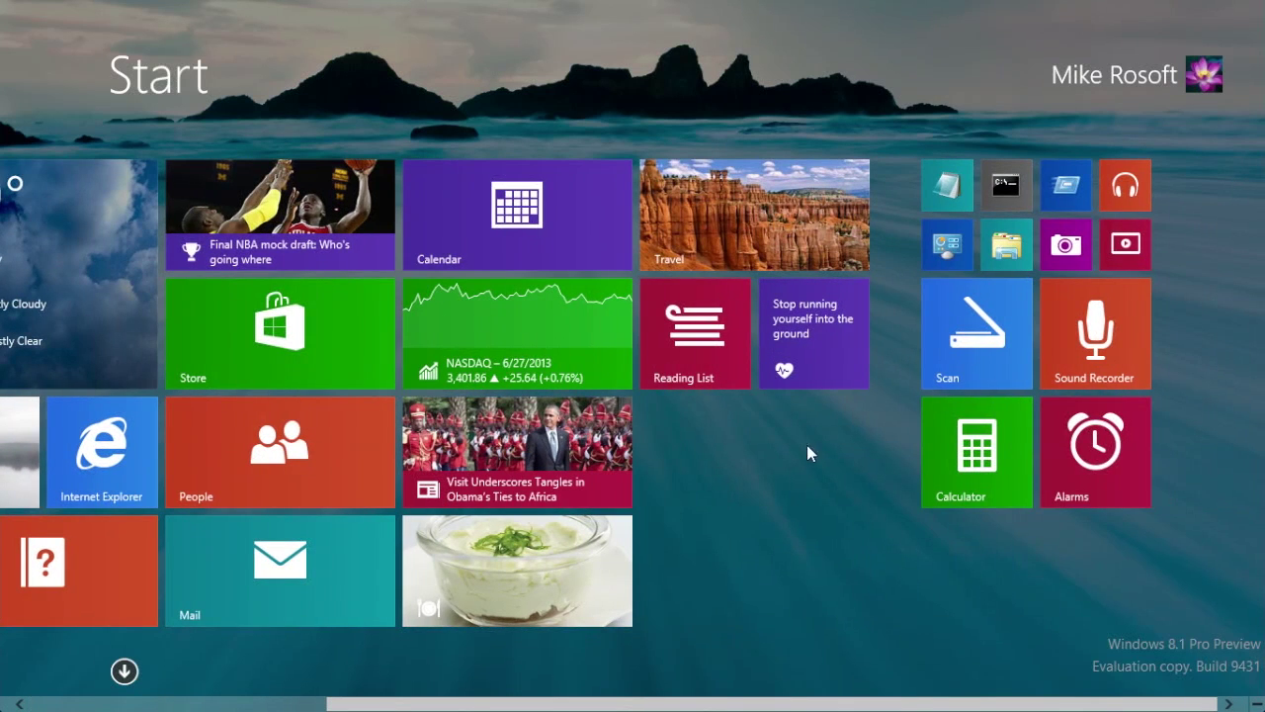
scroll(1122, 565, "up", 5)
key("super+i")
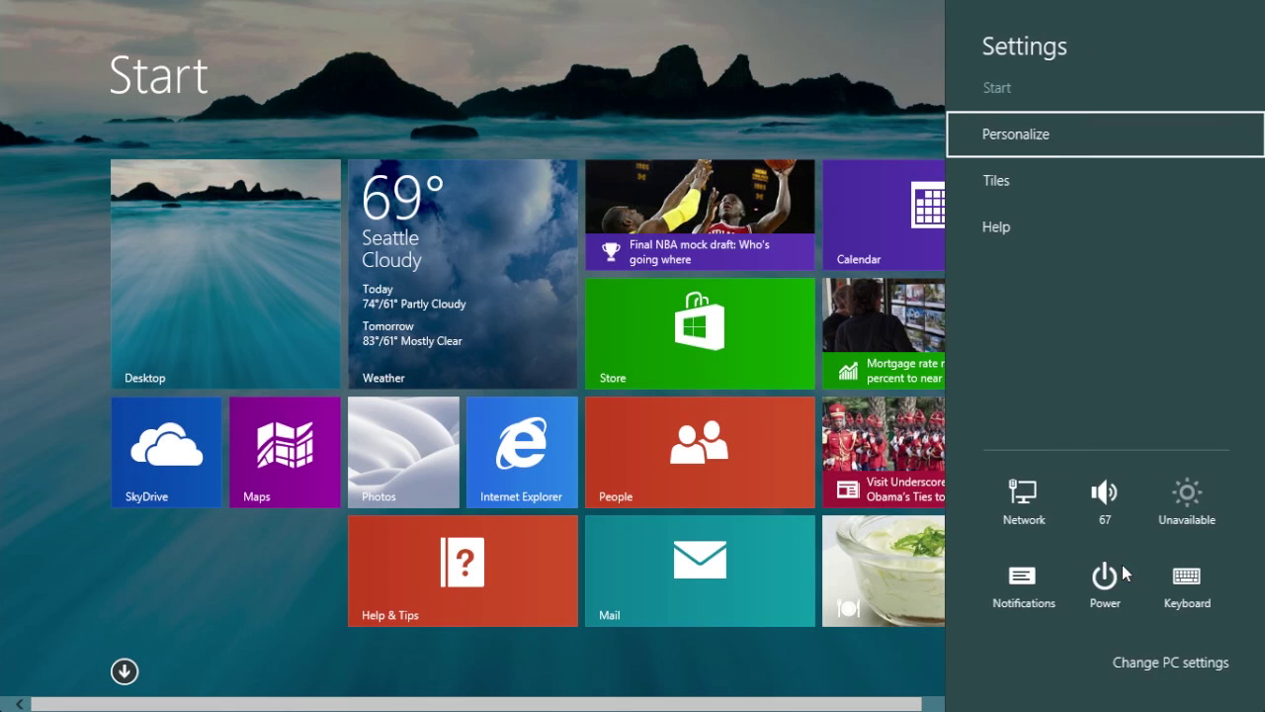
left_click(1121, 664)
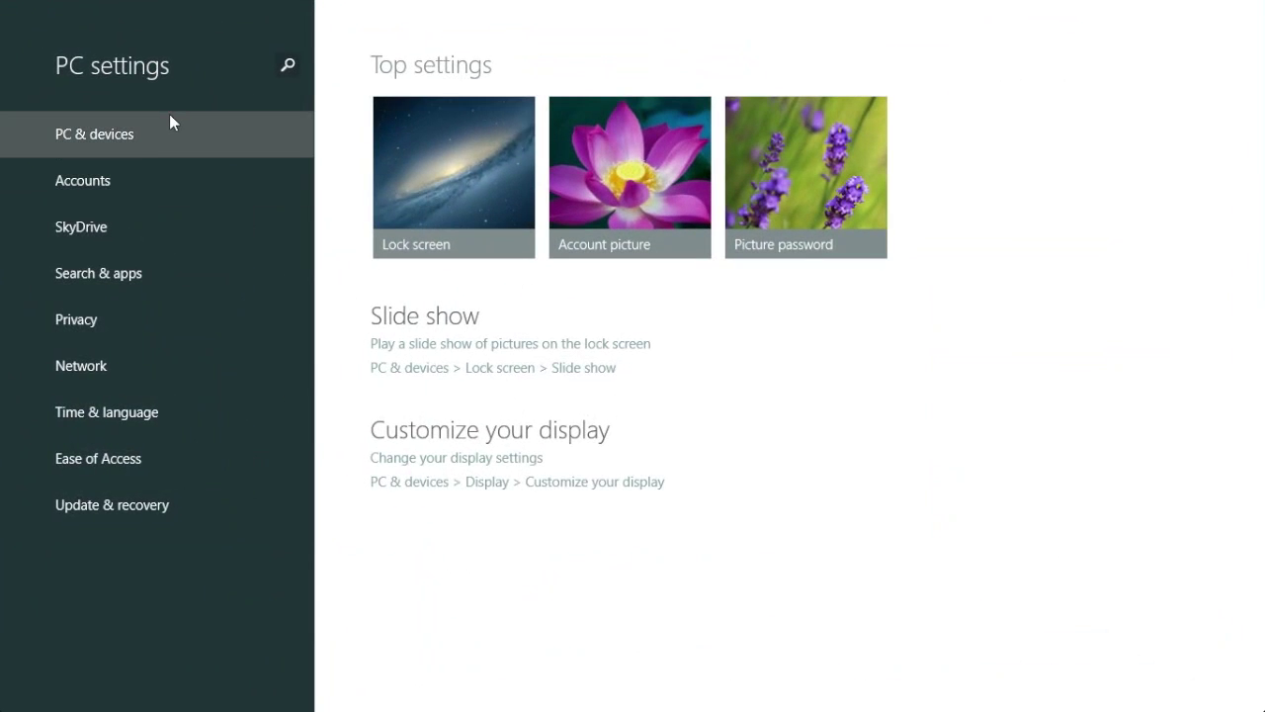
left_click(102, 136)
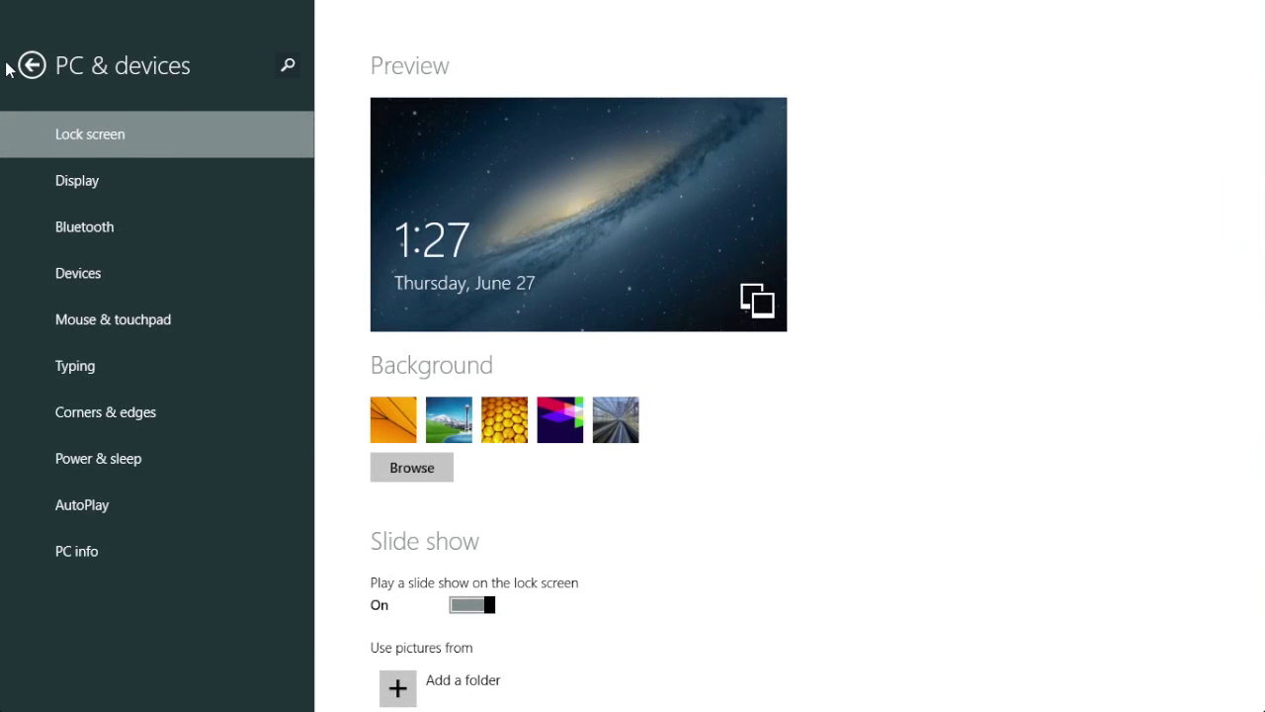
left_click(31, 65)
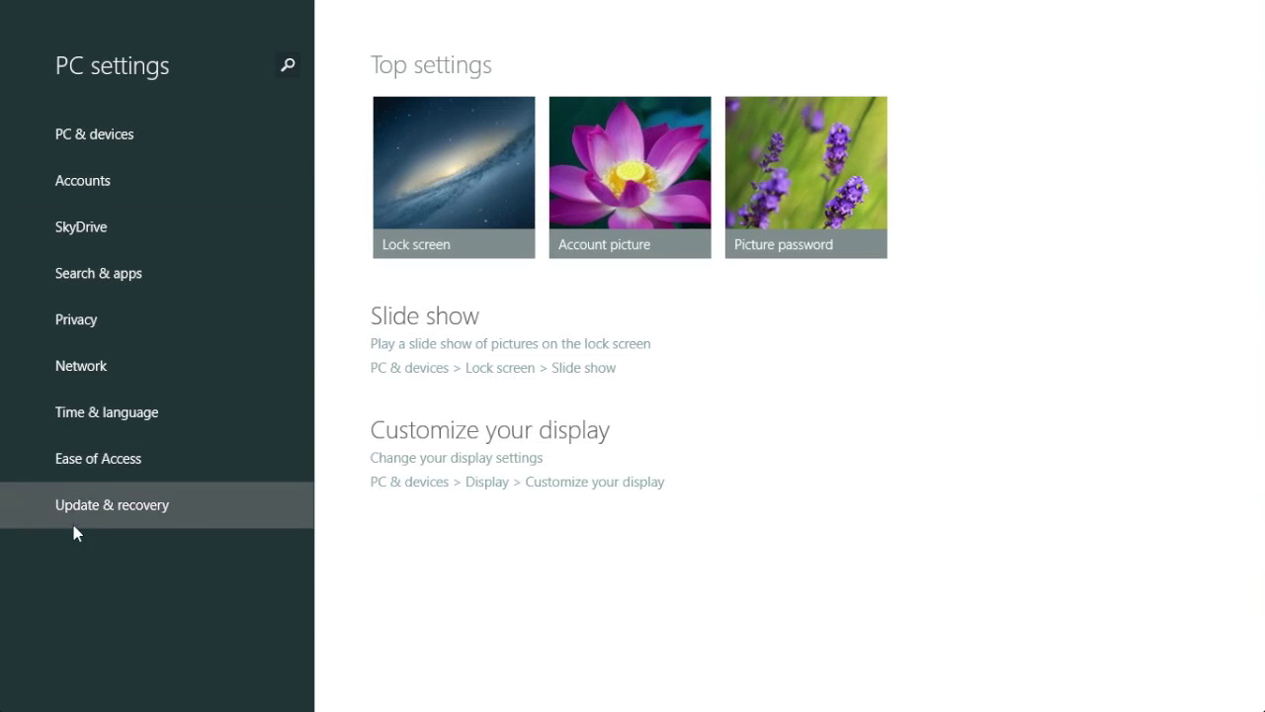
left_click(85, 136)
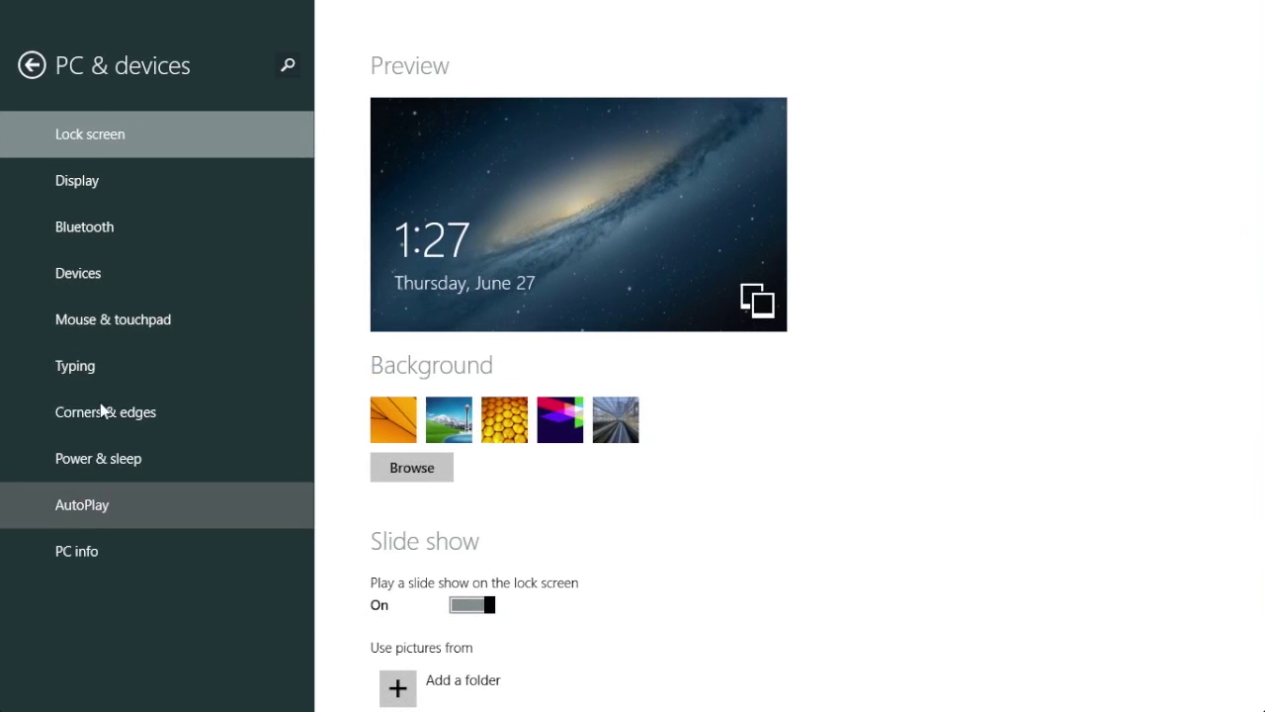
left_click(32, 66)
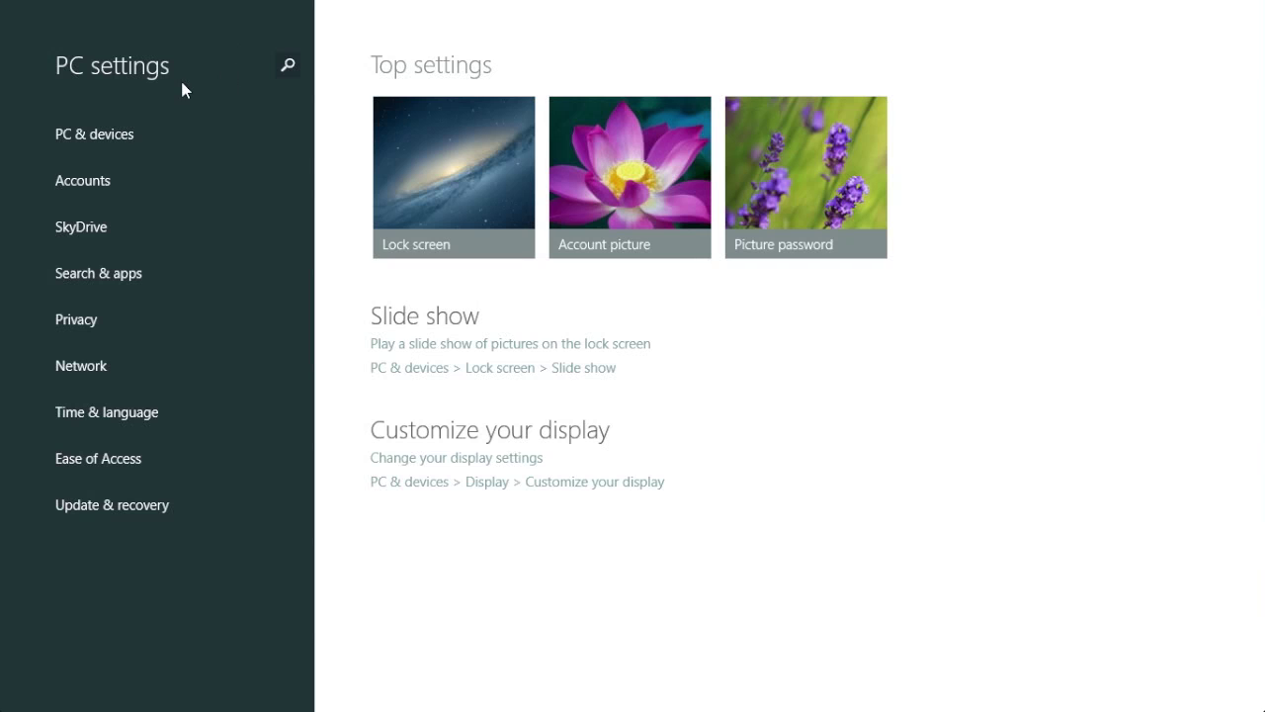
left_click(81, 137)
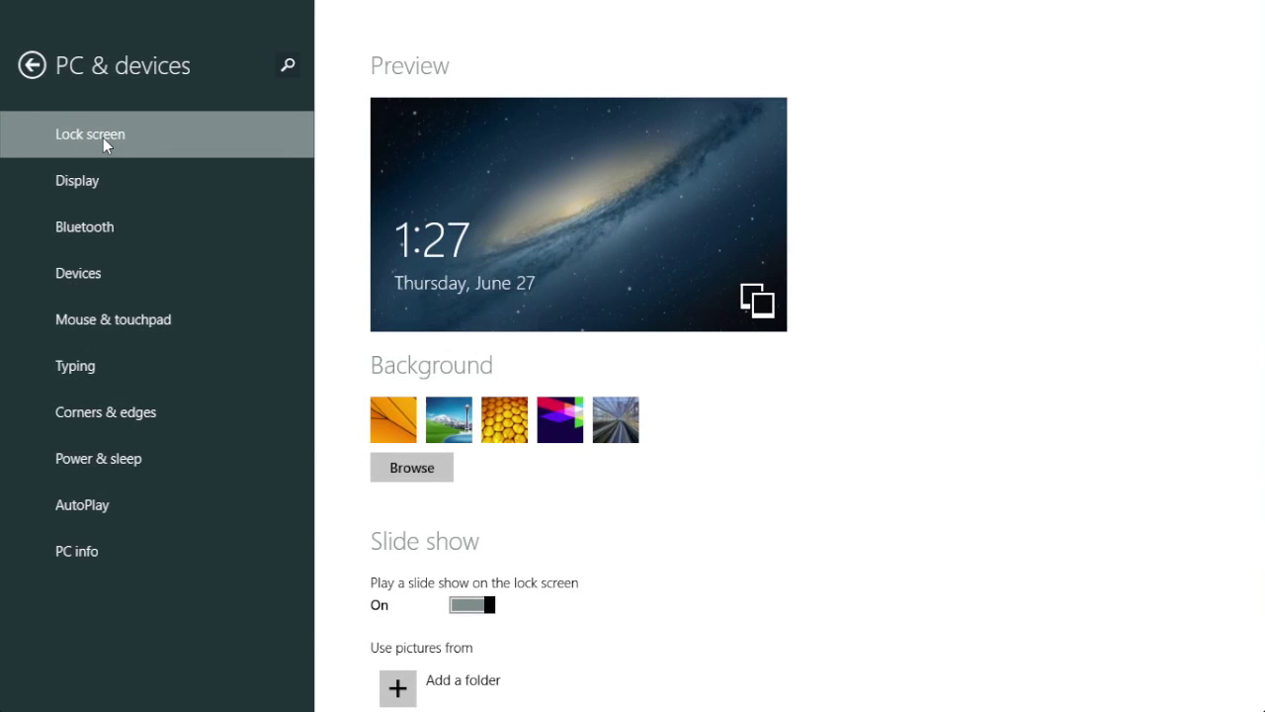
left_click(32, 66)
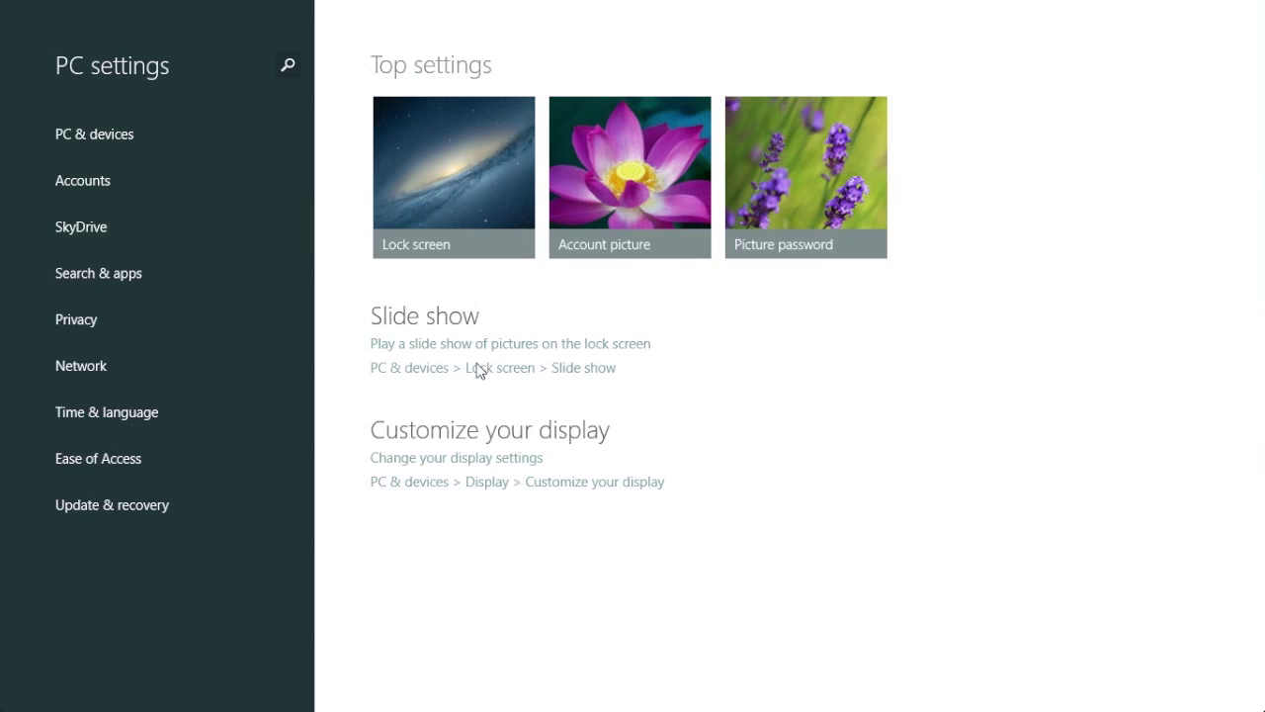
left_click(447, 457)
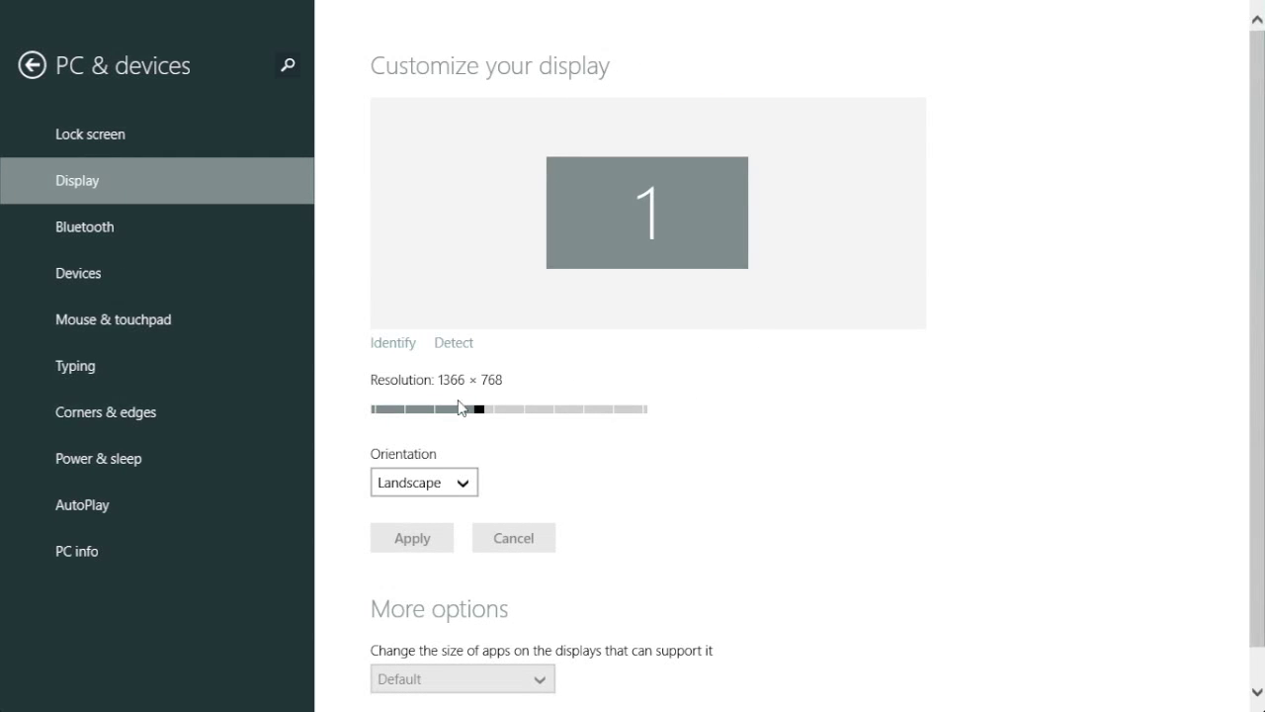
left_click(31, 65)
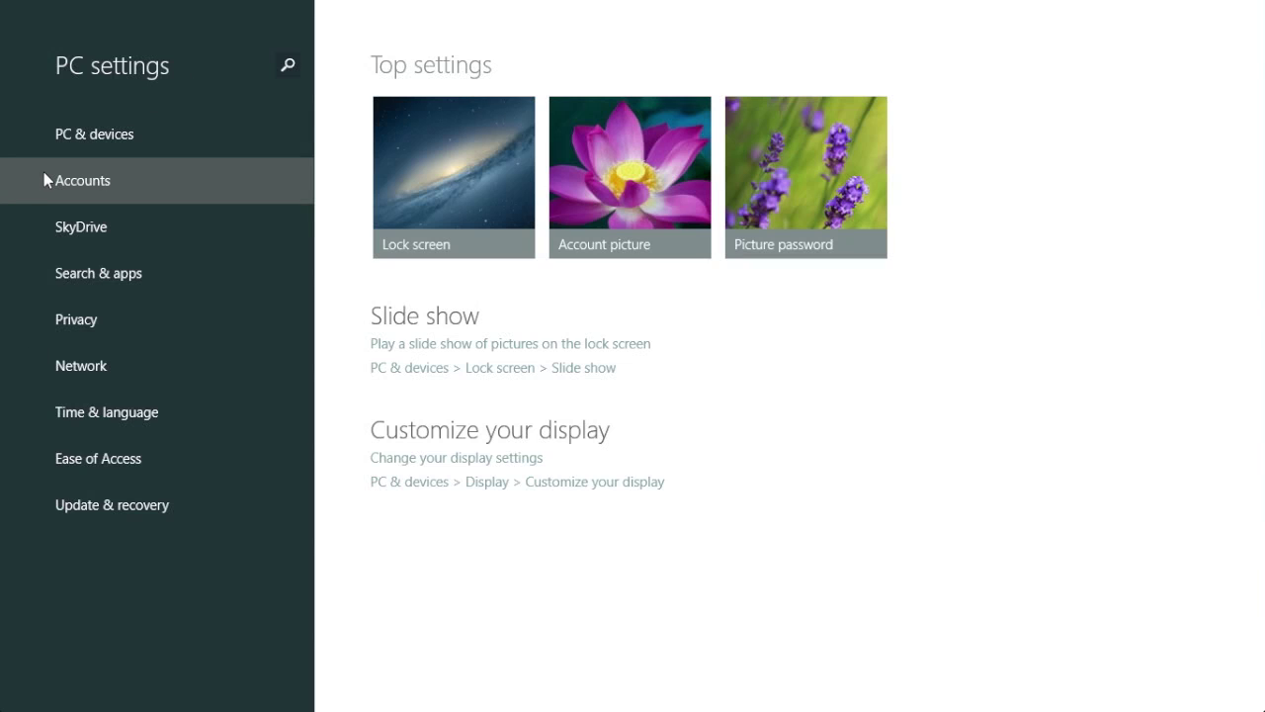
- Search PC settings for 'network', open Media streaming options, then close that window
left_click(287, 65)
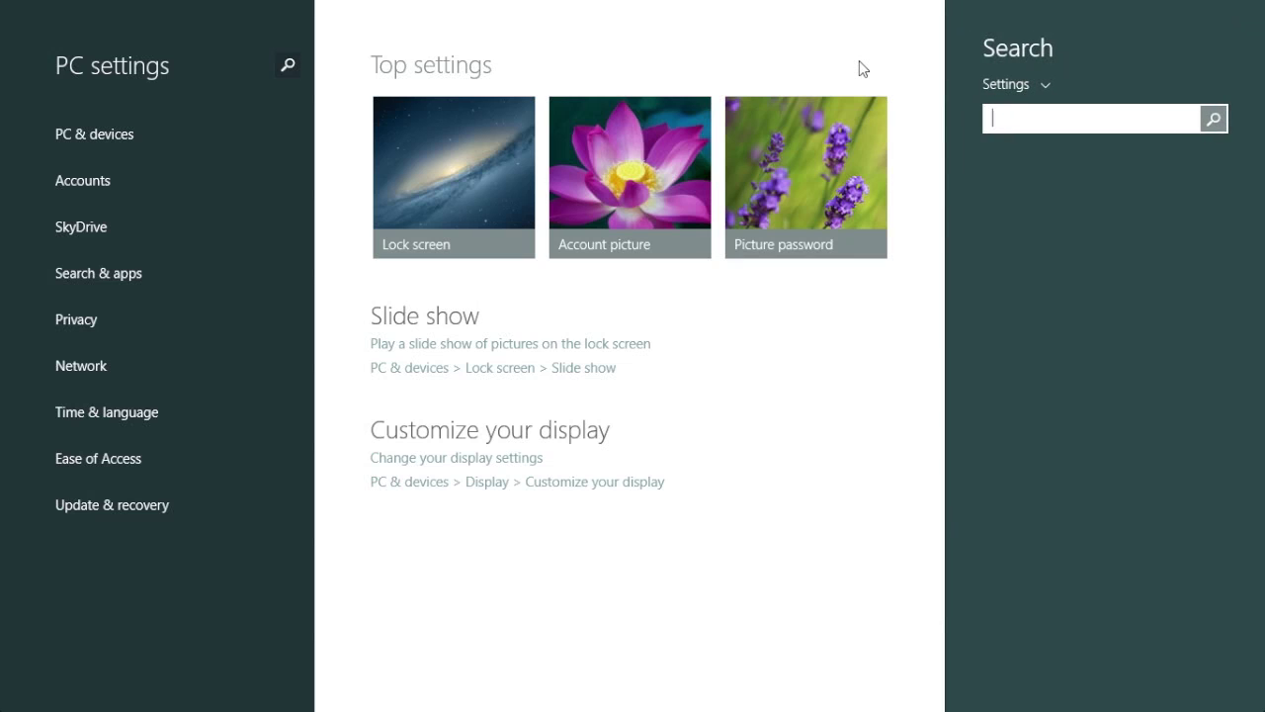
type("network")
key("Return")
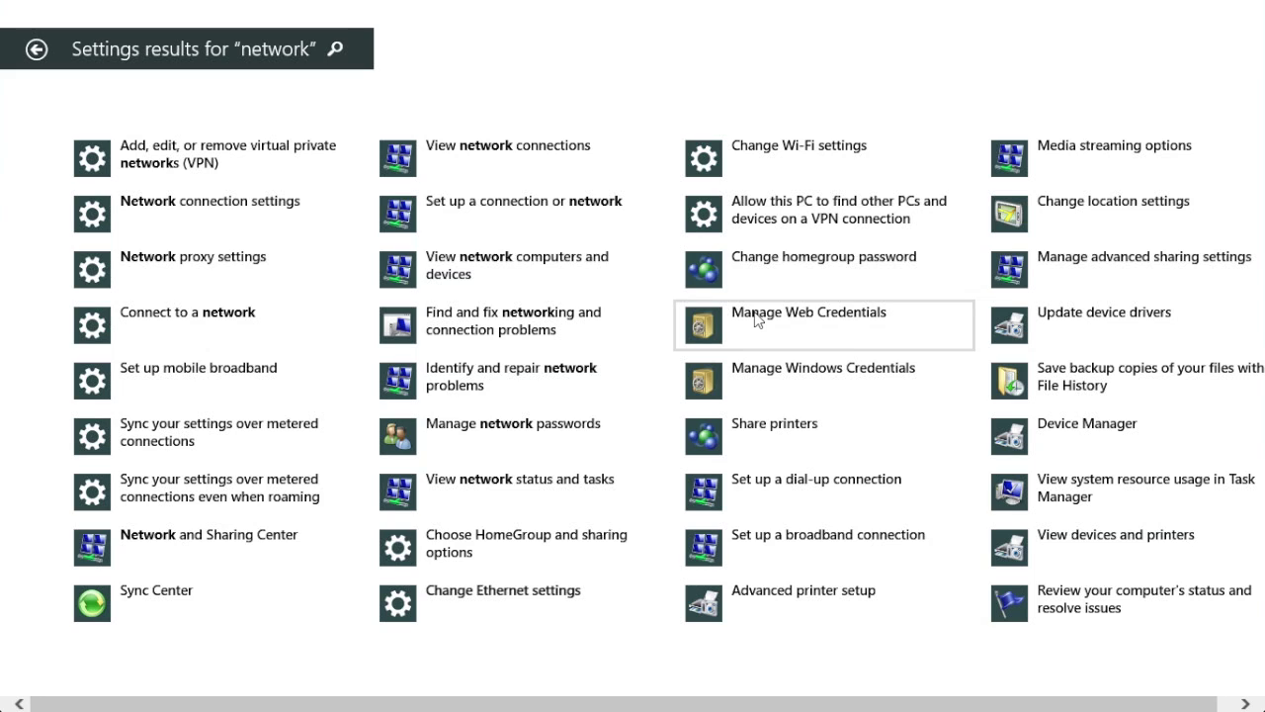
scroll(988, 336, "right", 1)
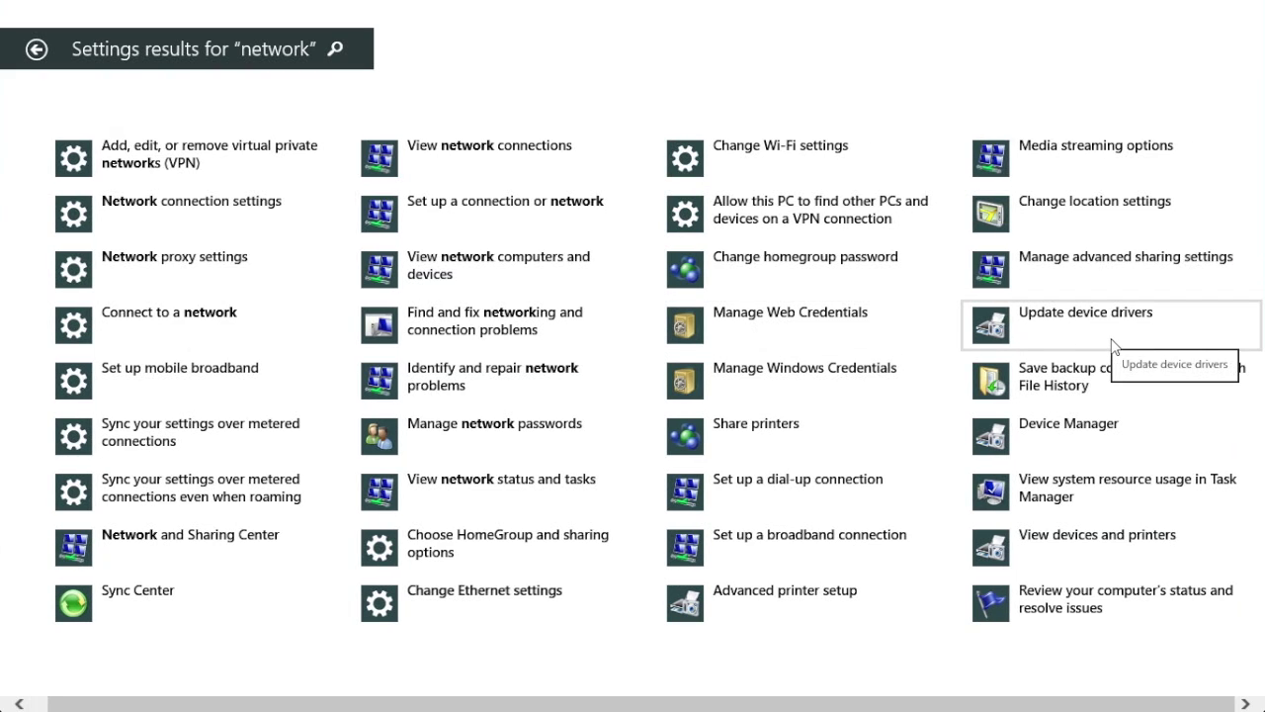
left_click(1049, 155)
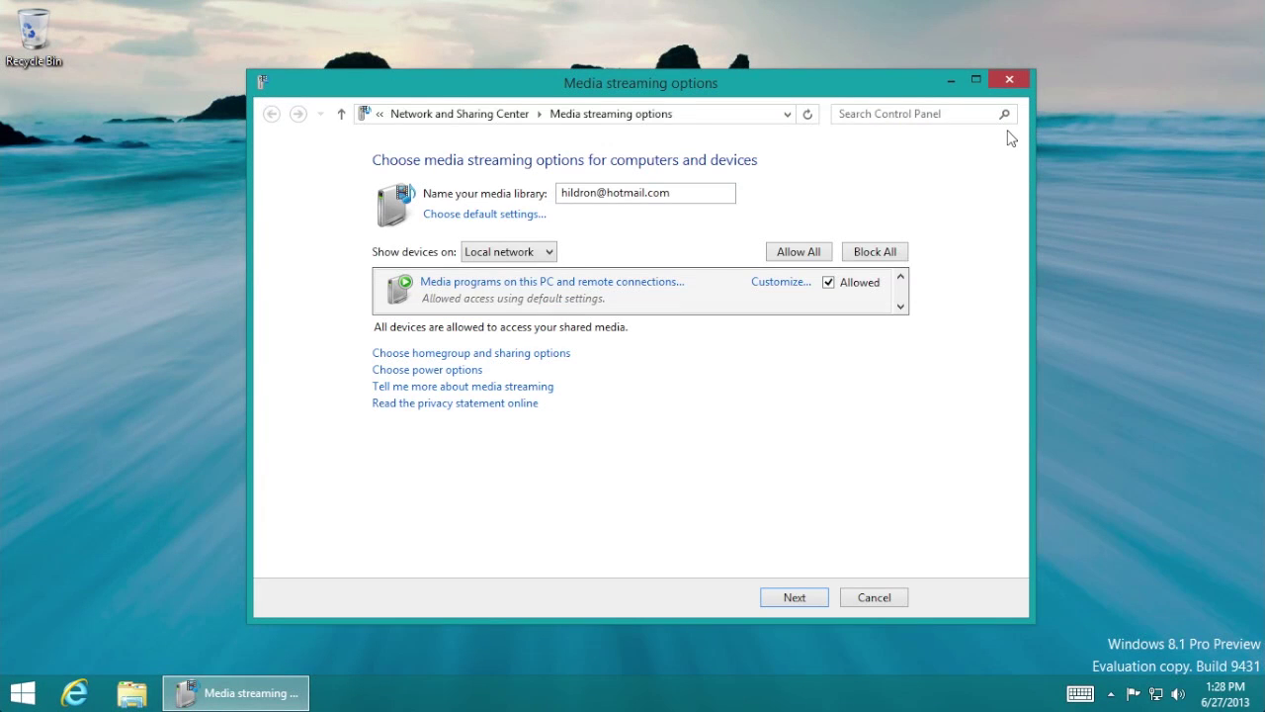
left_click(1010, 79)
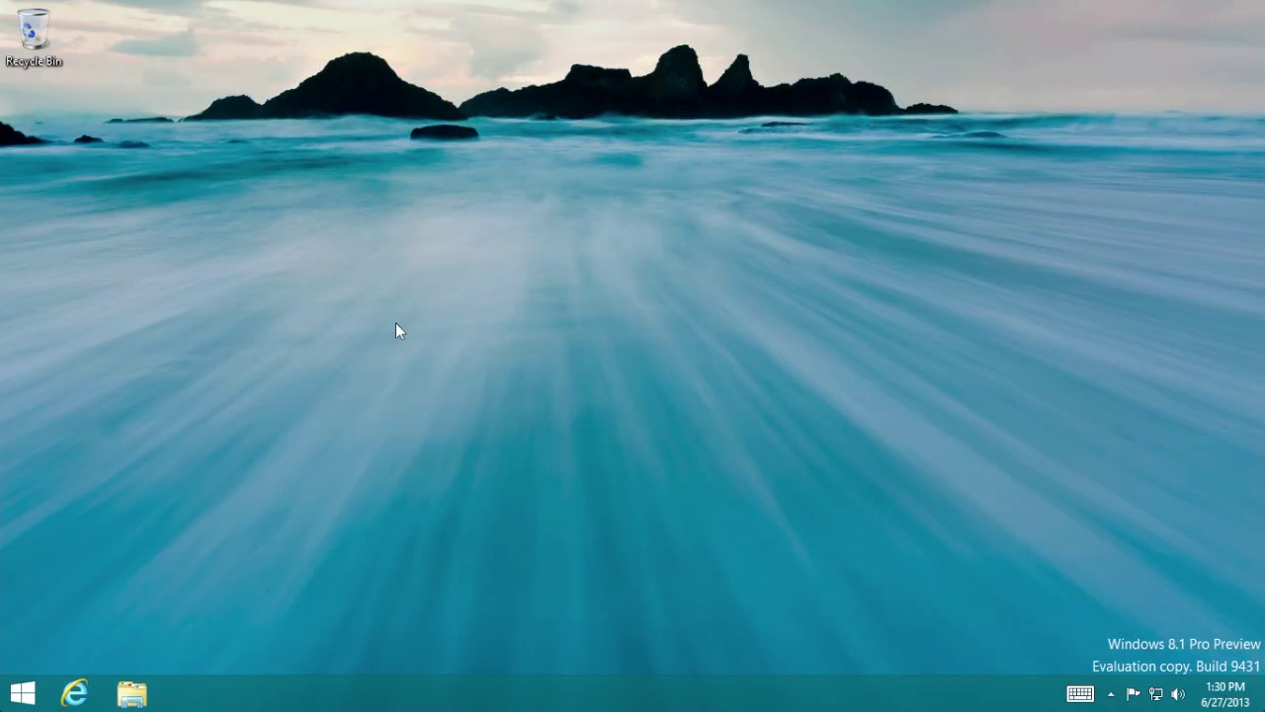
- Switch back to PC settings from the top-left app switcher
mouse_move(2, 2)
mouse_move(8, 175)
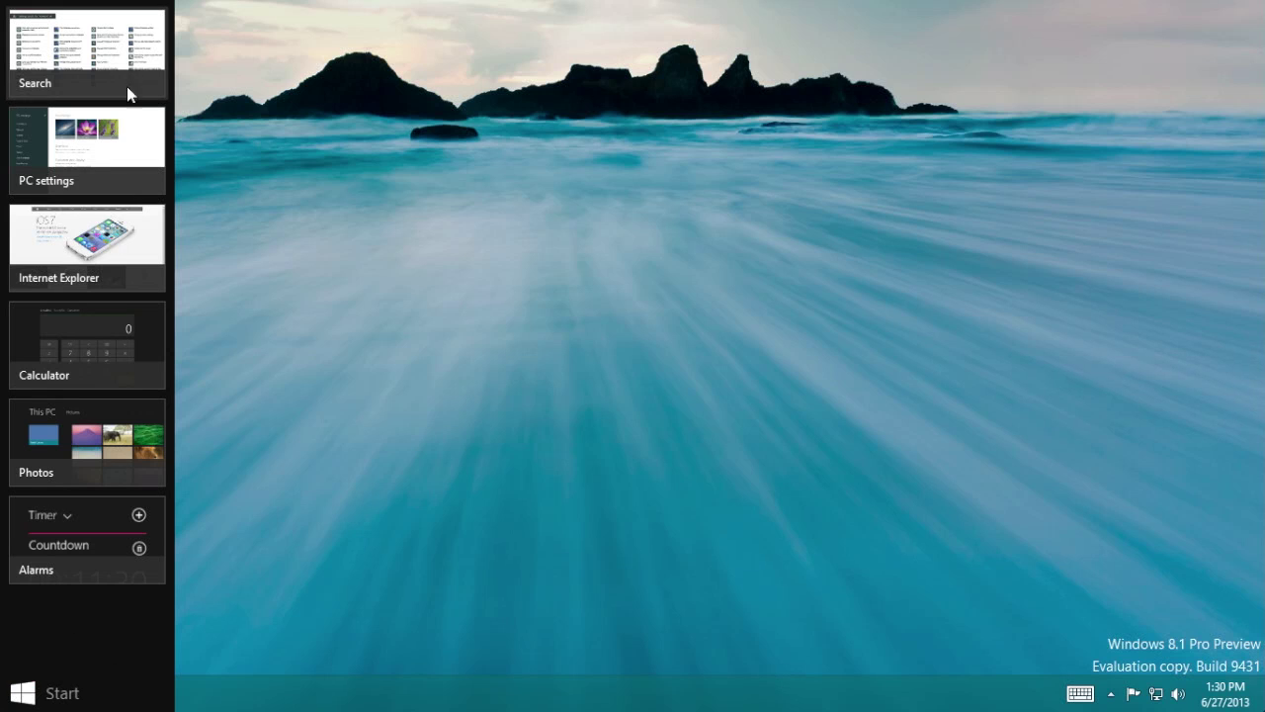
left_click(122, 129)
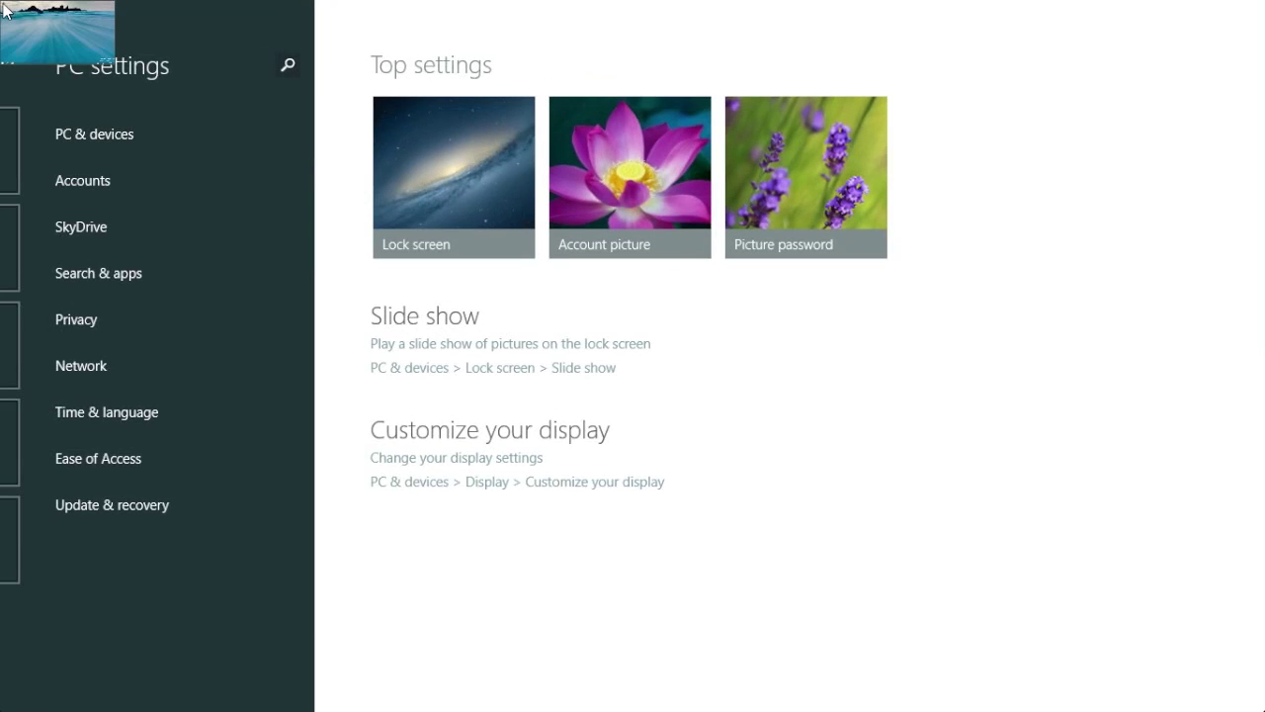
- Snap Calculator to the right of PC settings, then go to Start
left_click_drag(29, 362, 1234, 324)
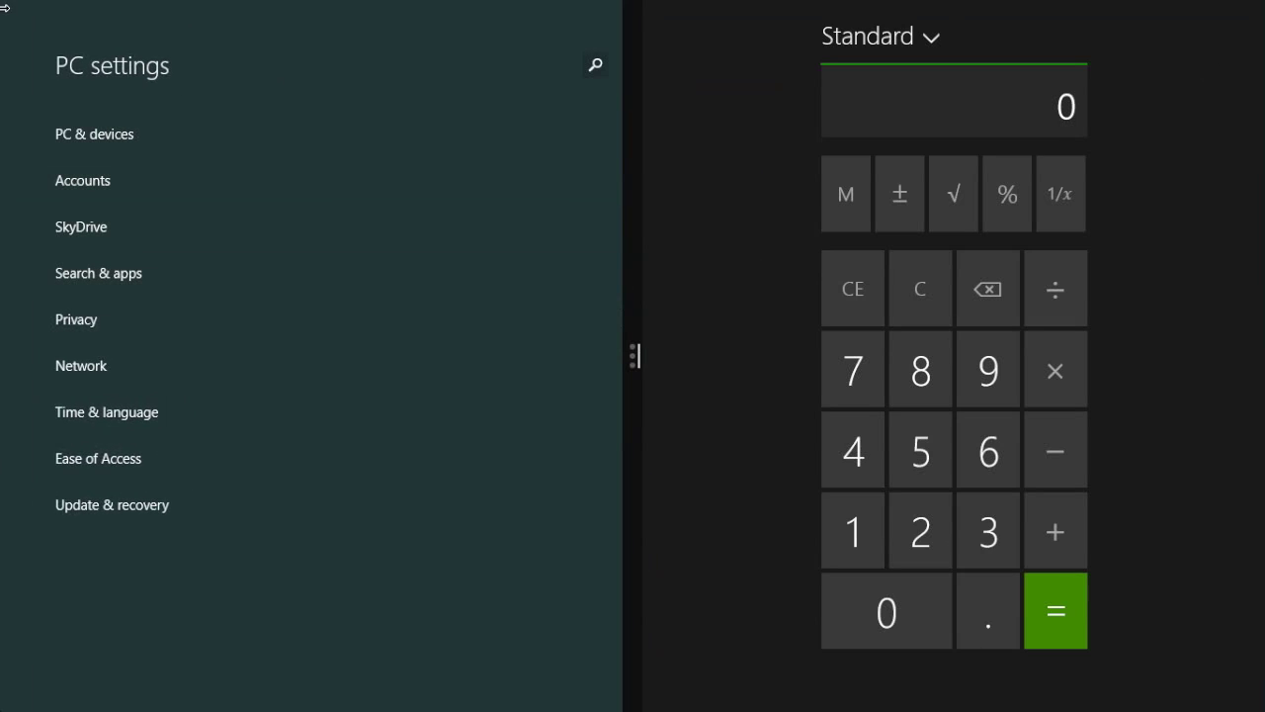
mouse_move(2, 4)
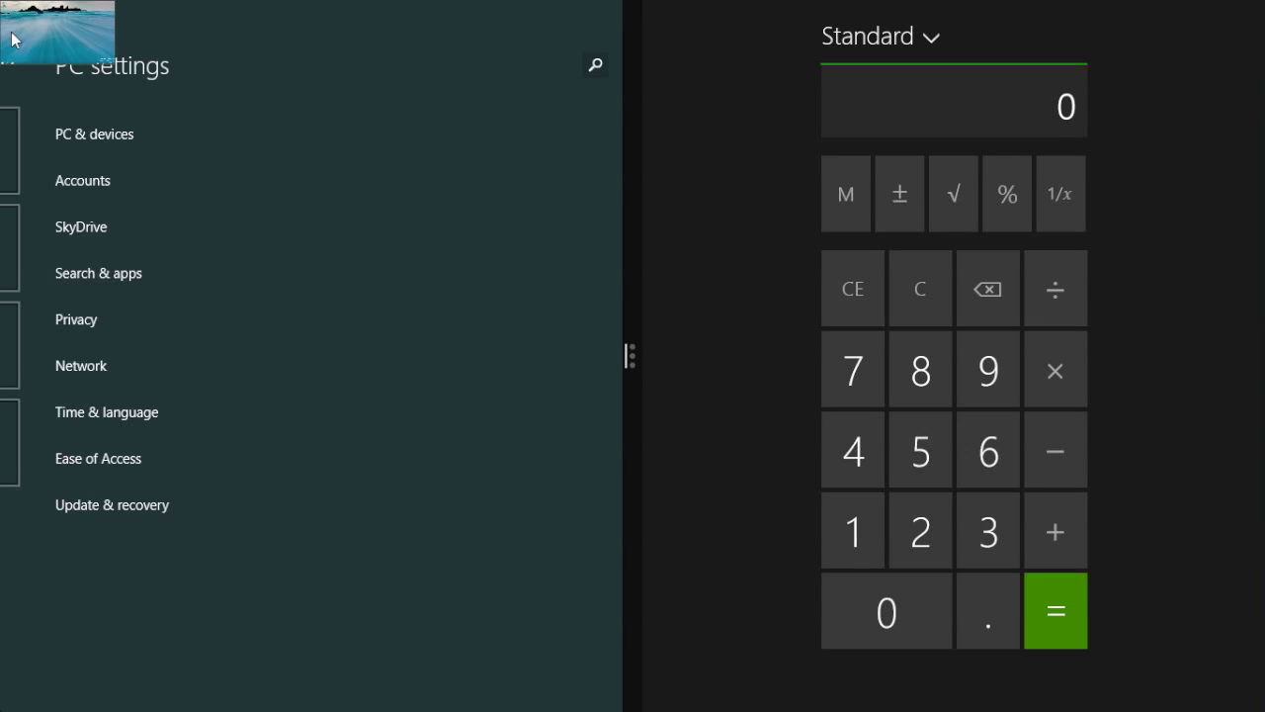
left_click(48, 686)
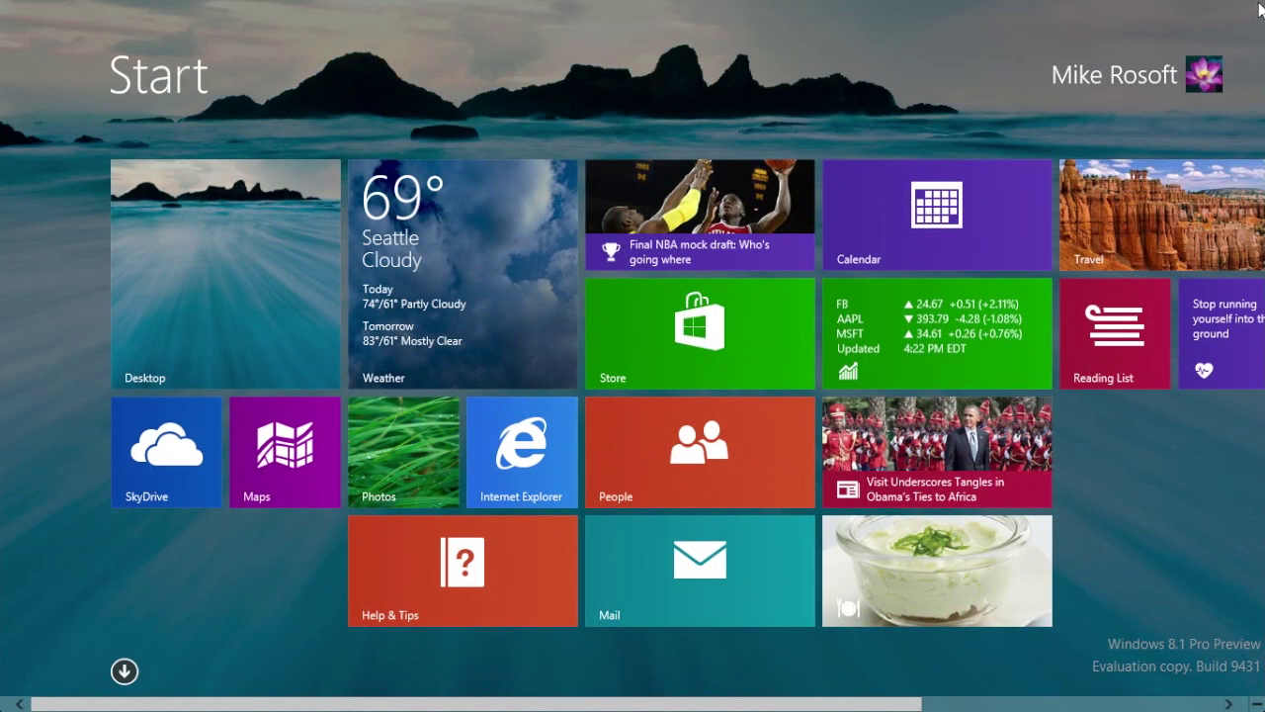
mouse_move(1263, 3)
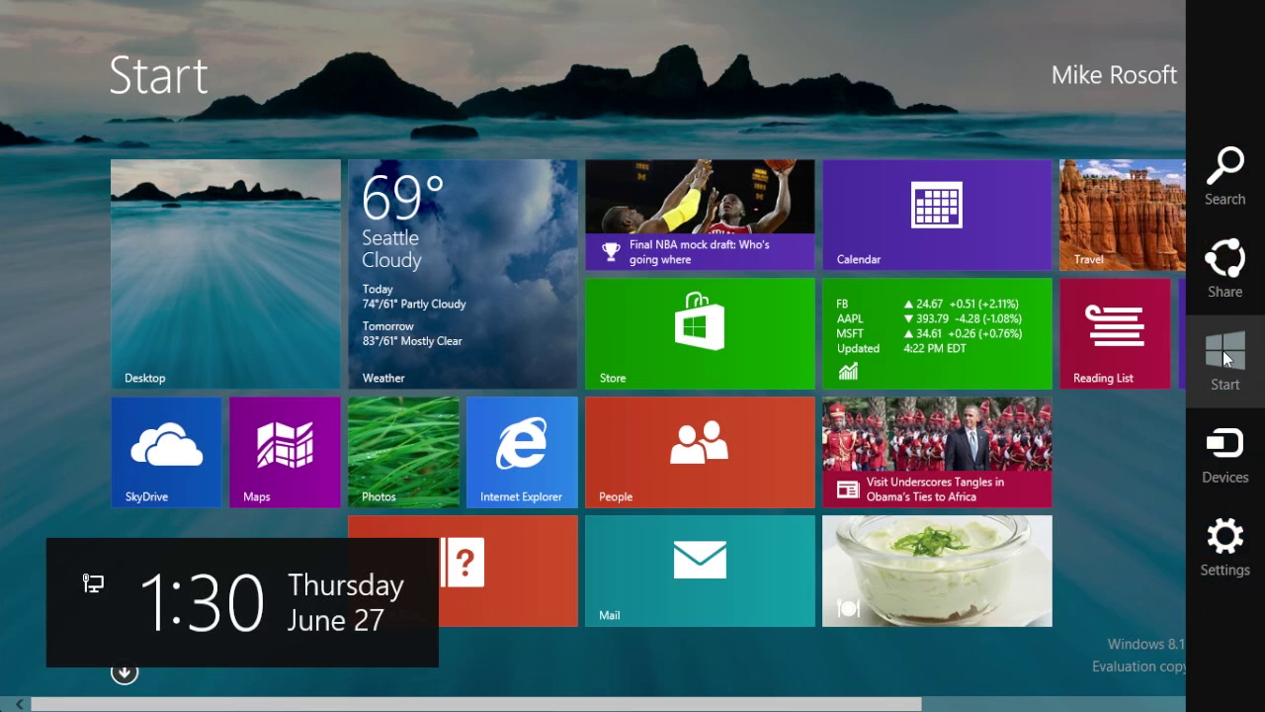
left_click(1225, 357)
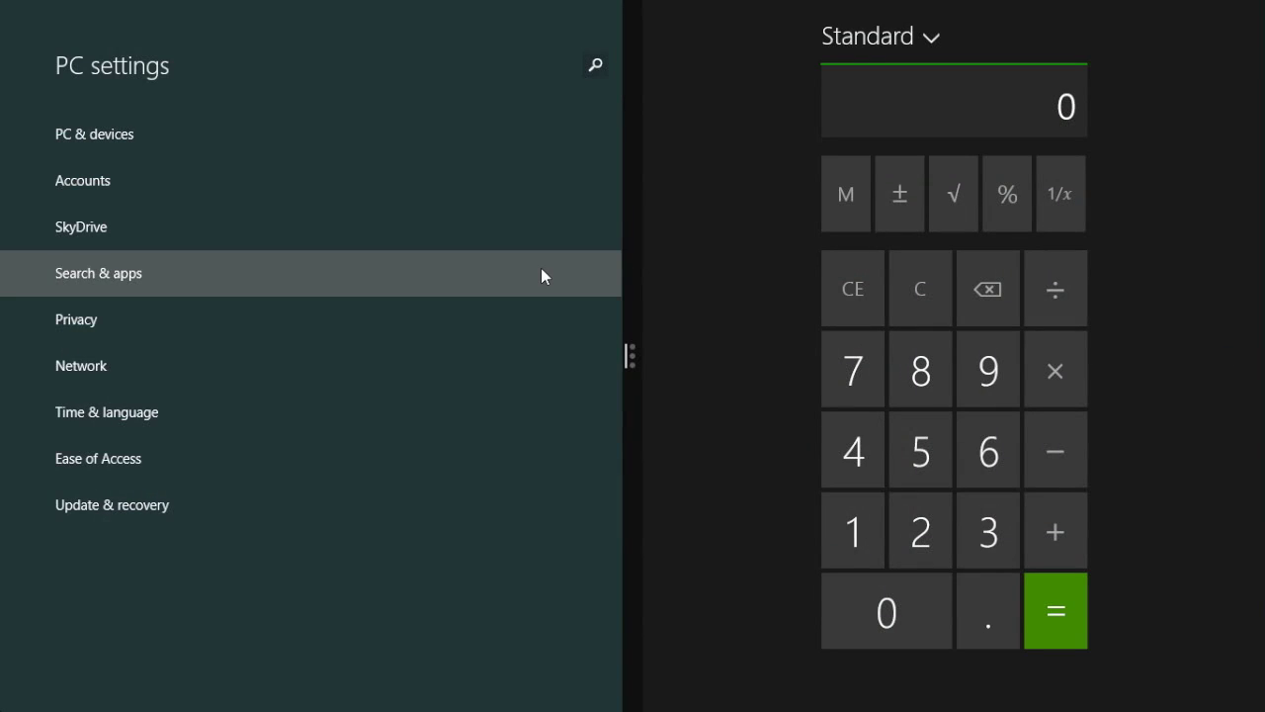
key("super")
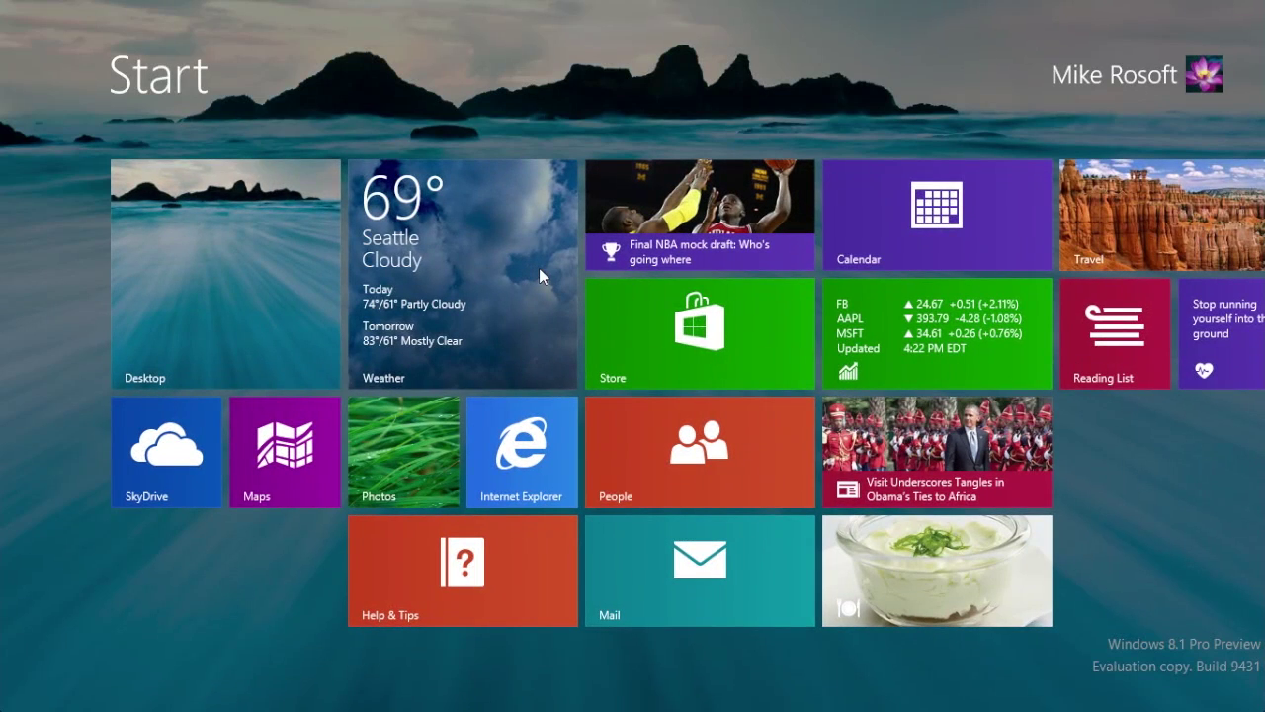
left_click(210, 267)
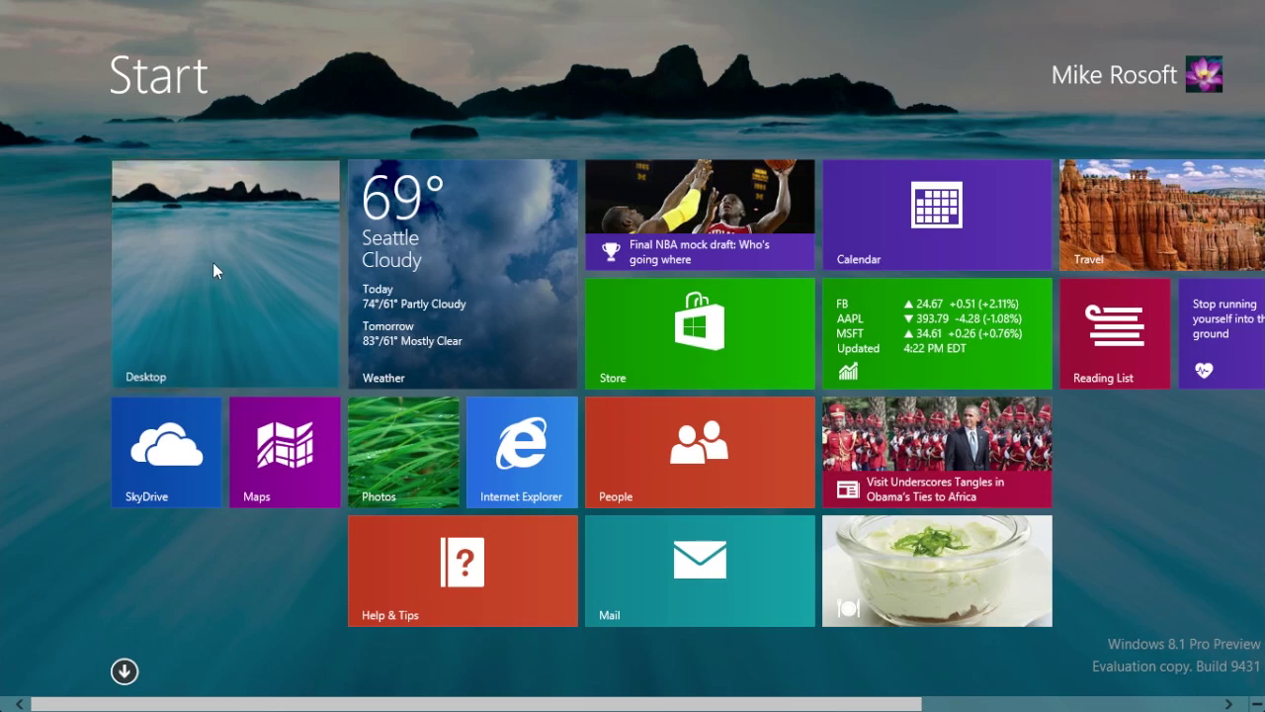
key("super")
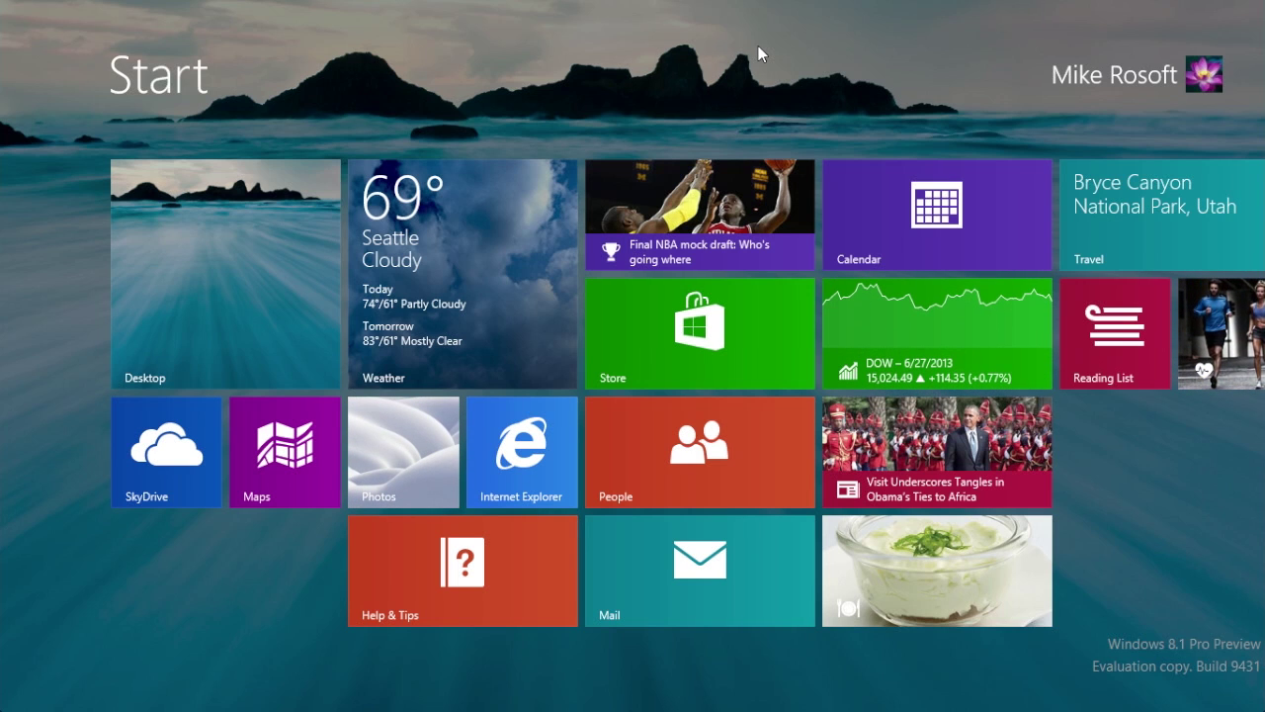
- Open the Settings charm with Win+I and use Power to shut down
key("super+i")
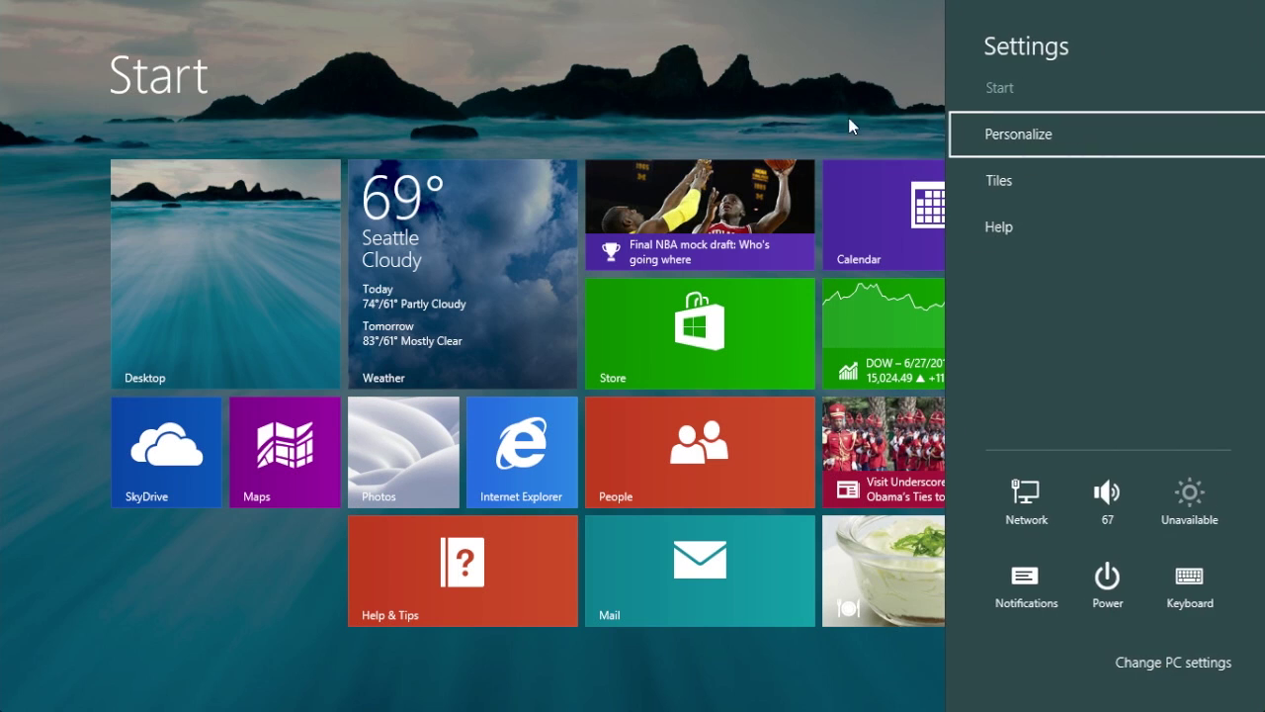
left_click(1072, 590)
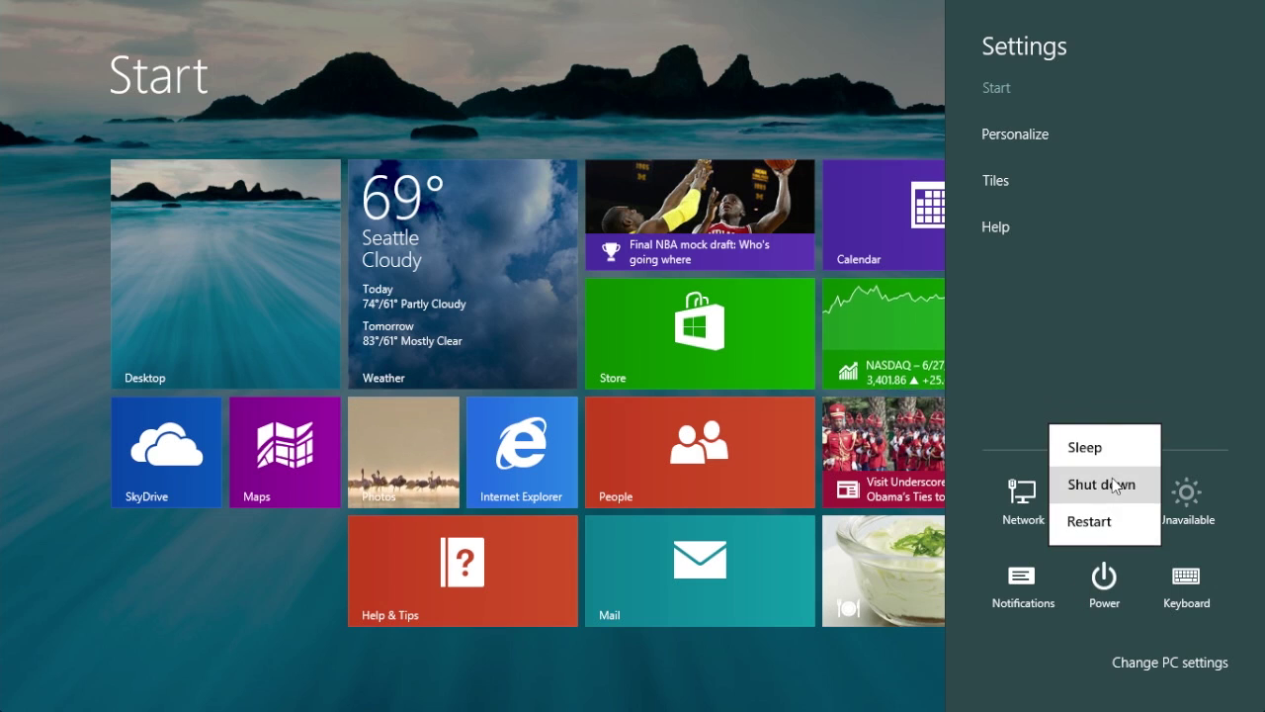